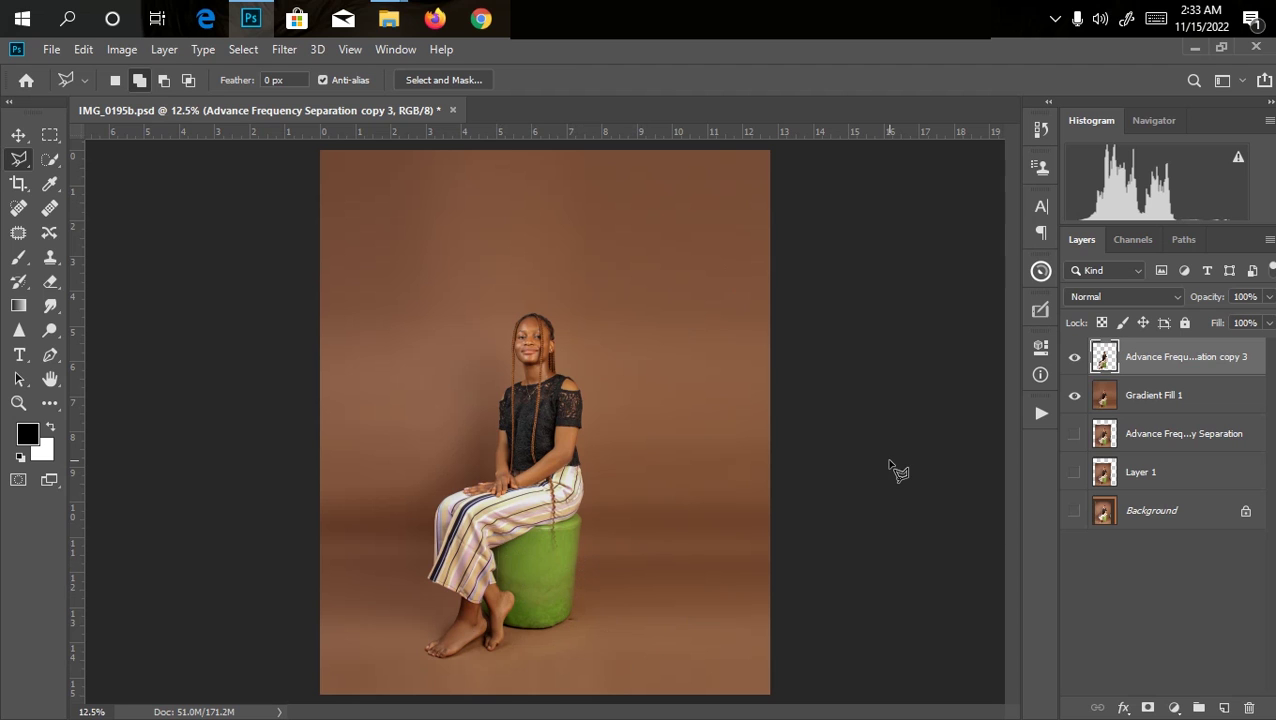
Step: Hide the upper layers to compare the retouch against the original Background photo
click(1073, 510)
drag(1073, 510, 1073, 362)
key(ctrl+minus)
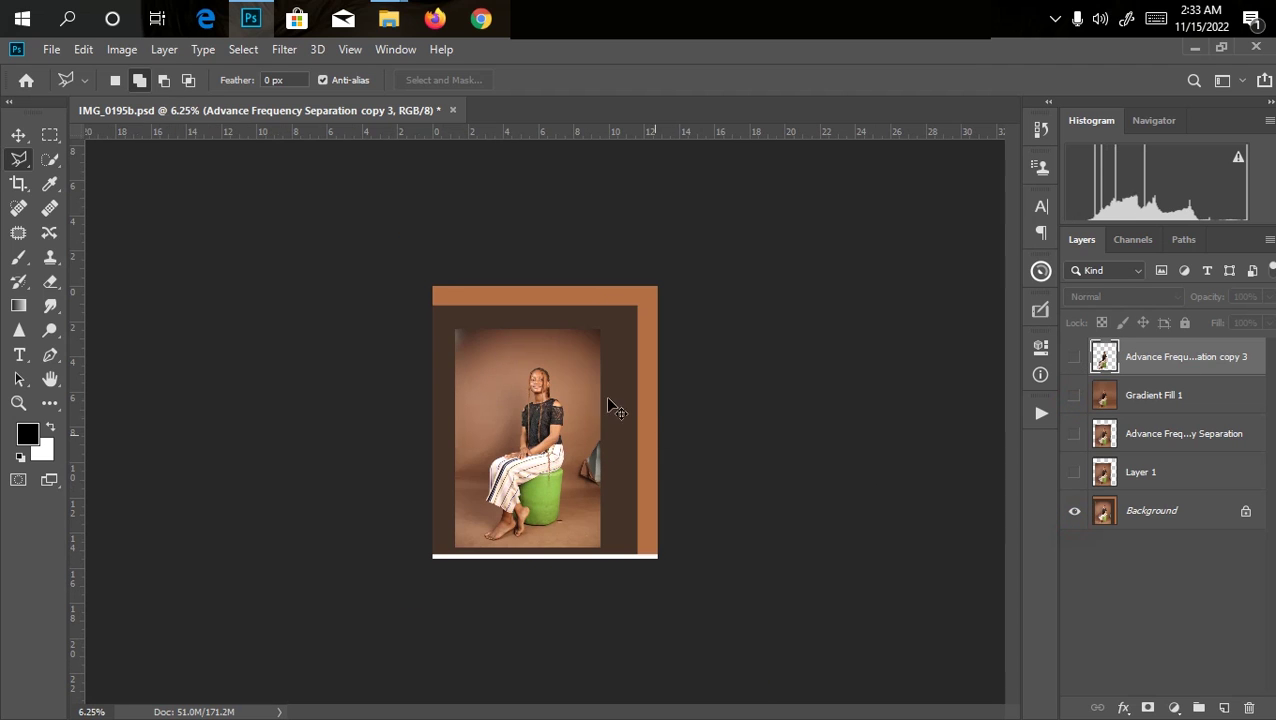
key(ctrl+plus)
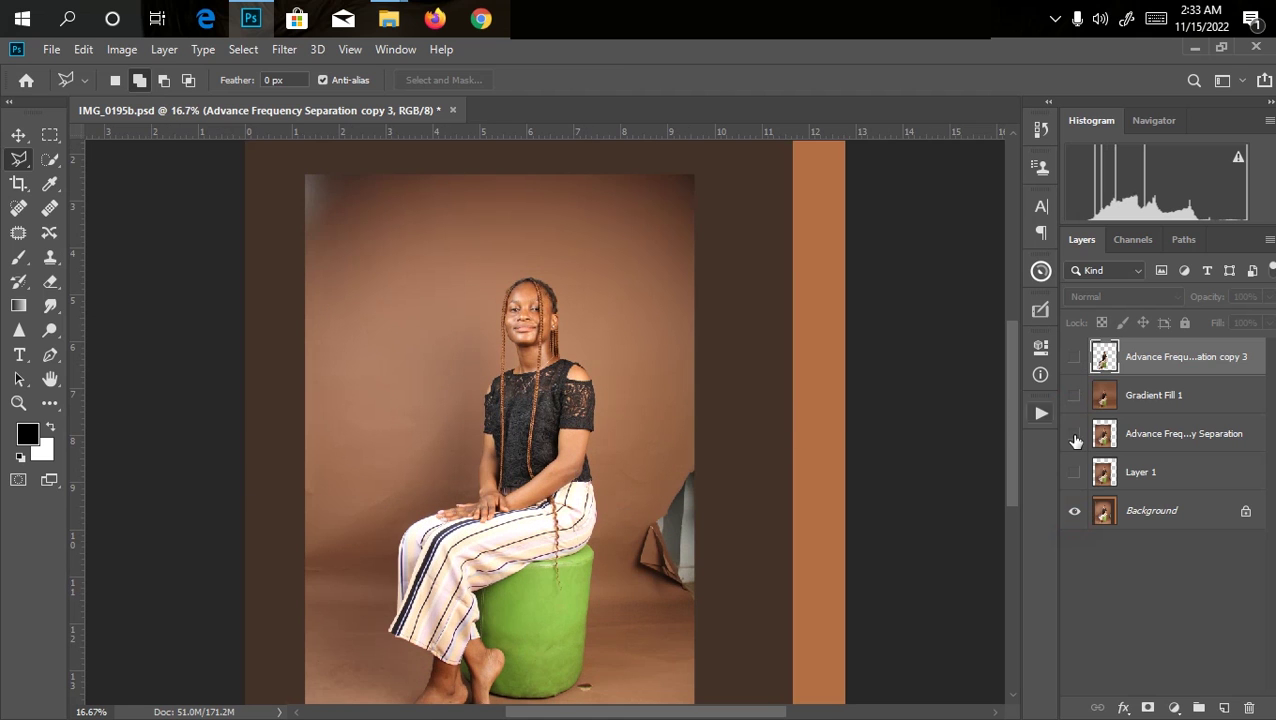
key(ctrl+minus)
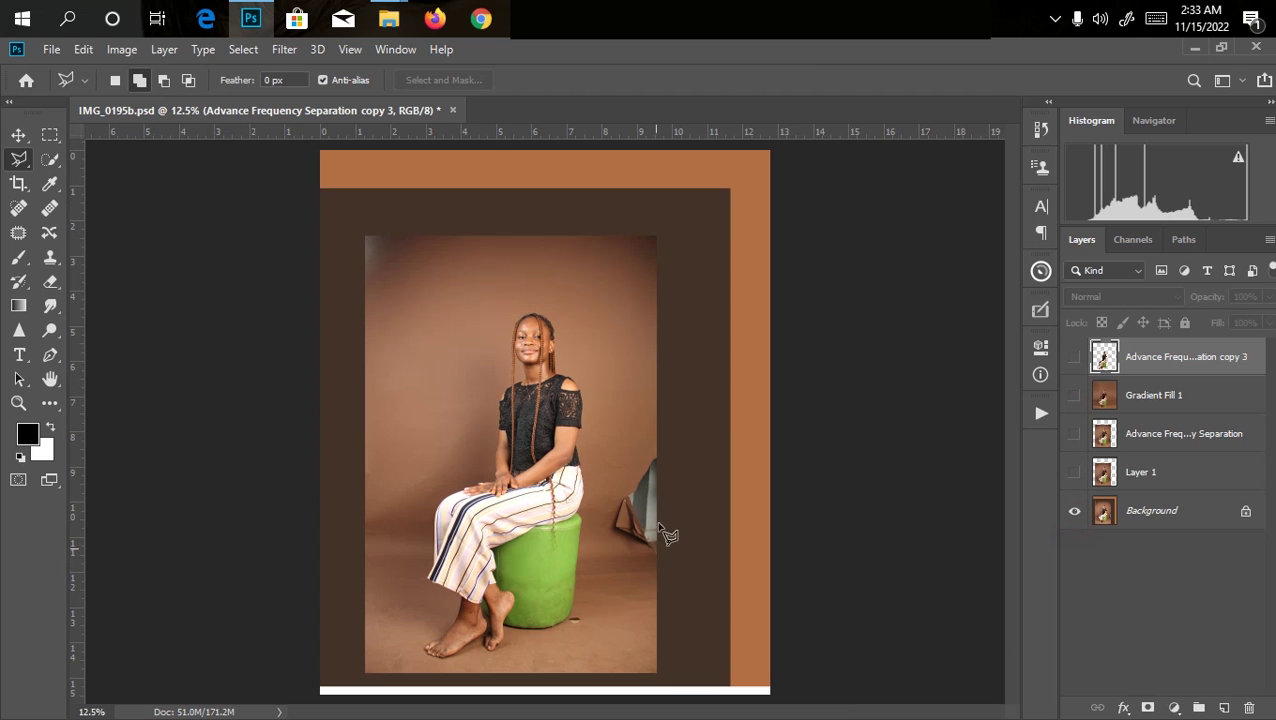
Step: Turn the middle and top retouched layers back on so all five layers show
drag(1074, 395, 1075, 473)
click(1074, 356)
key(ctrl+minus)
key(ctrl+minus)
key(ctrl+plus)
key(ctrl+plus)
key(ctrl+plus)
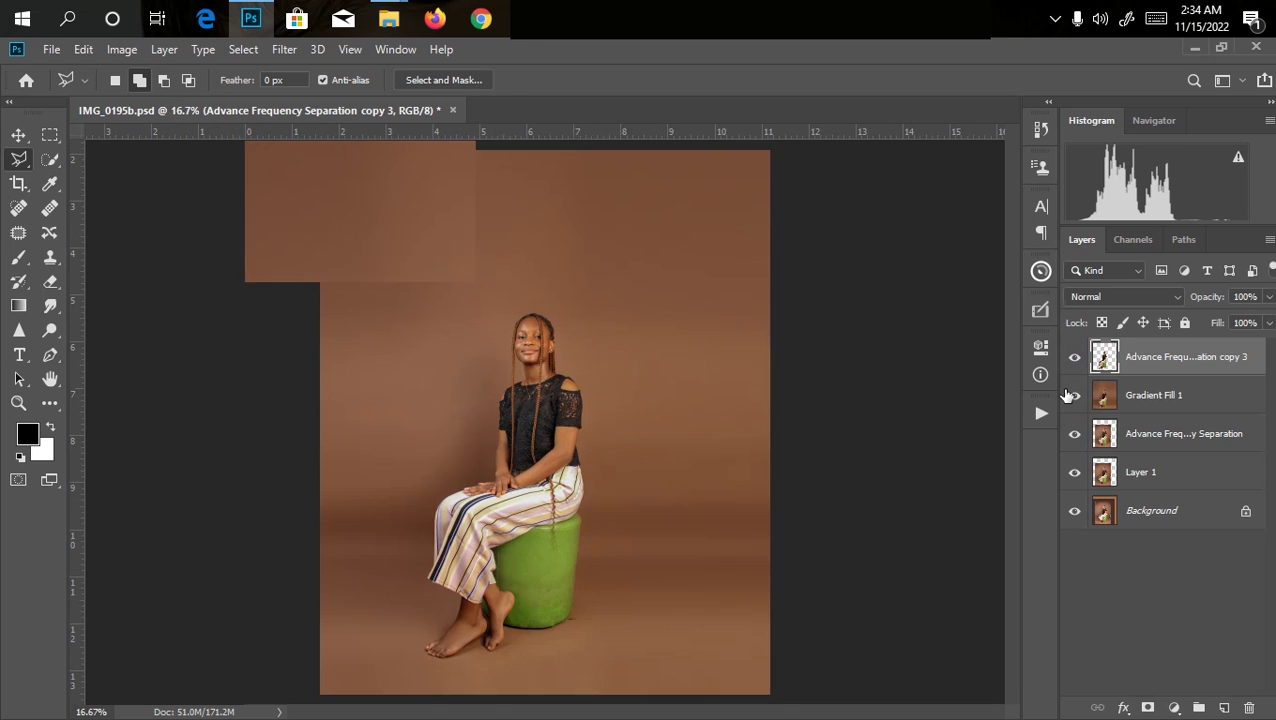
key(ctrl+plus)
key(ctrl+minus)
key(ctrl+minus)
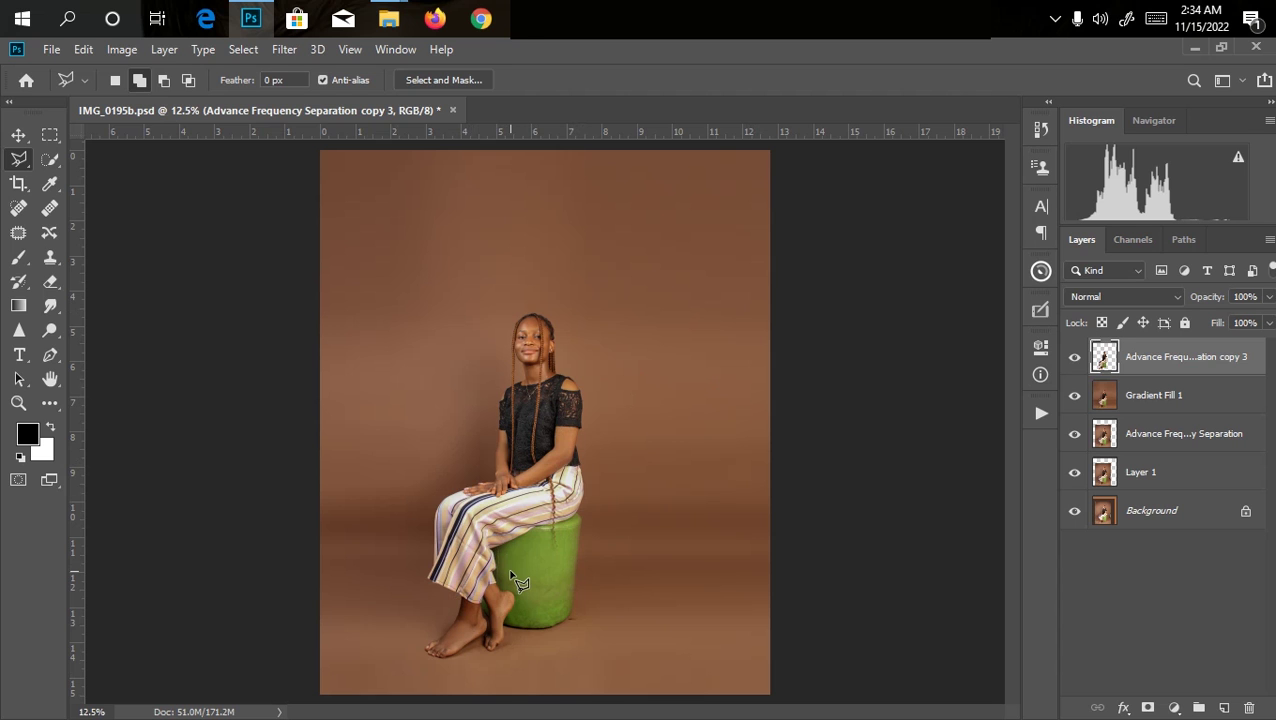
Step: Zoom to 100% on the trouser edge over the green stool and place the first outline point
key(ctrl+plus)
key(ctrl+plus)
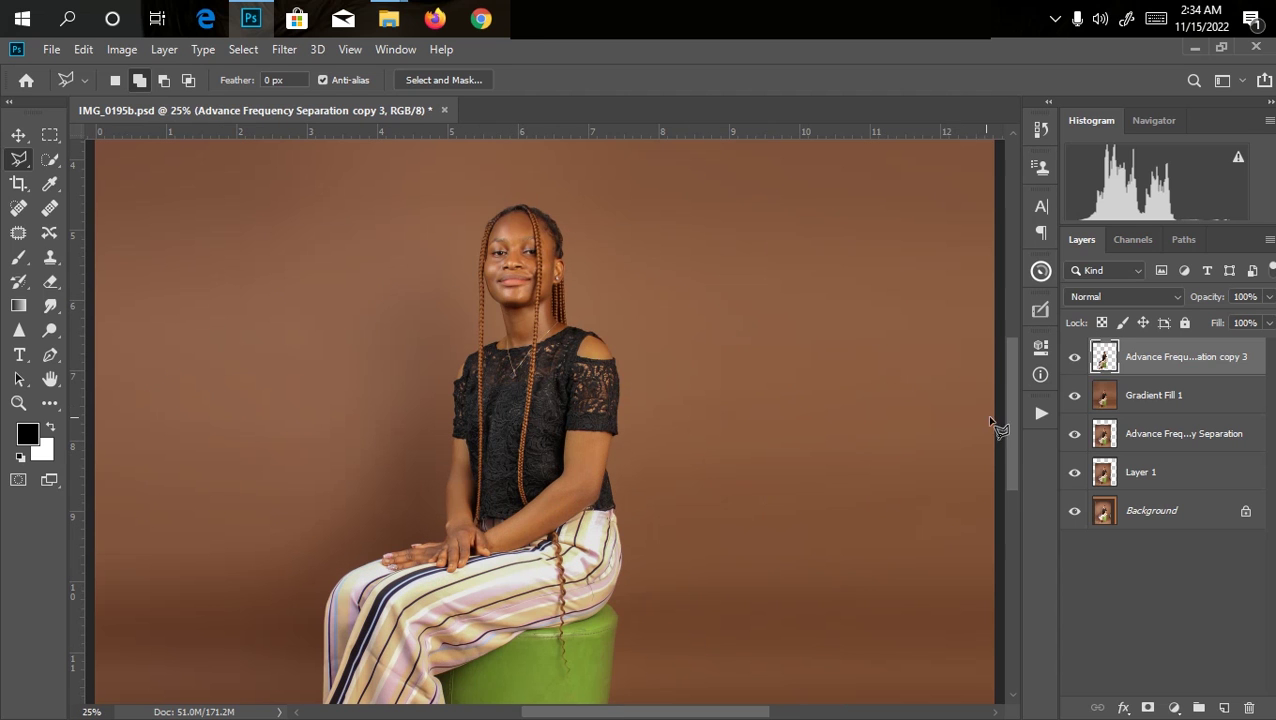
drag(1011, 418, 1011, 504)
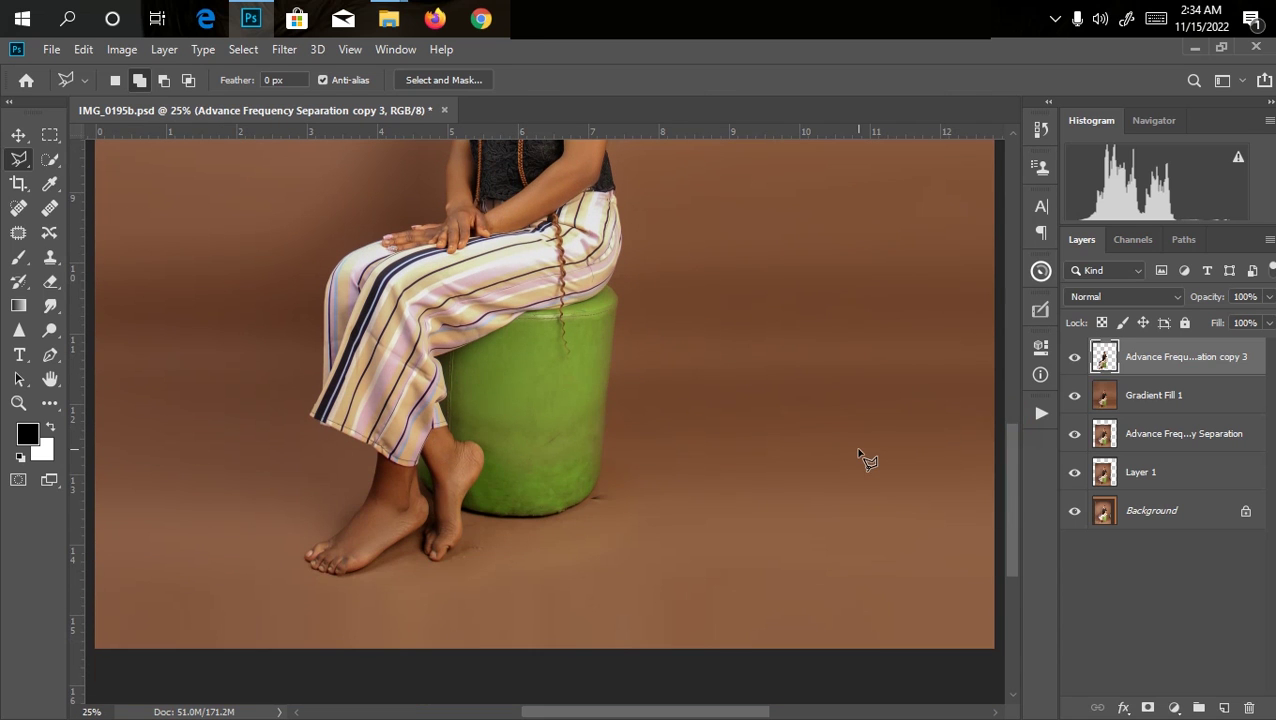
key(ctrl+plus)
key(ctrl+plus)
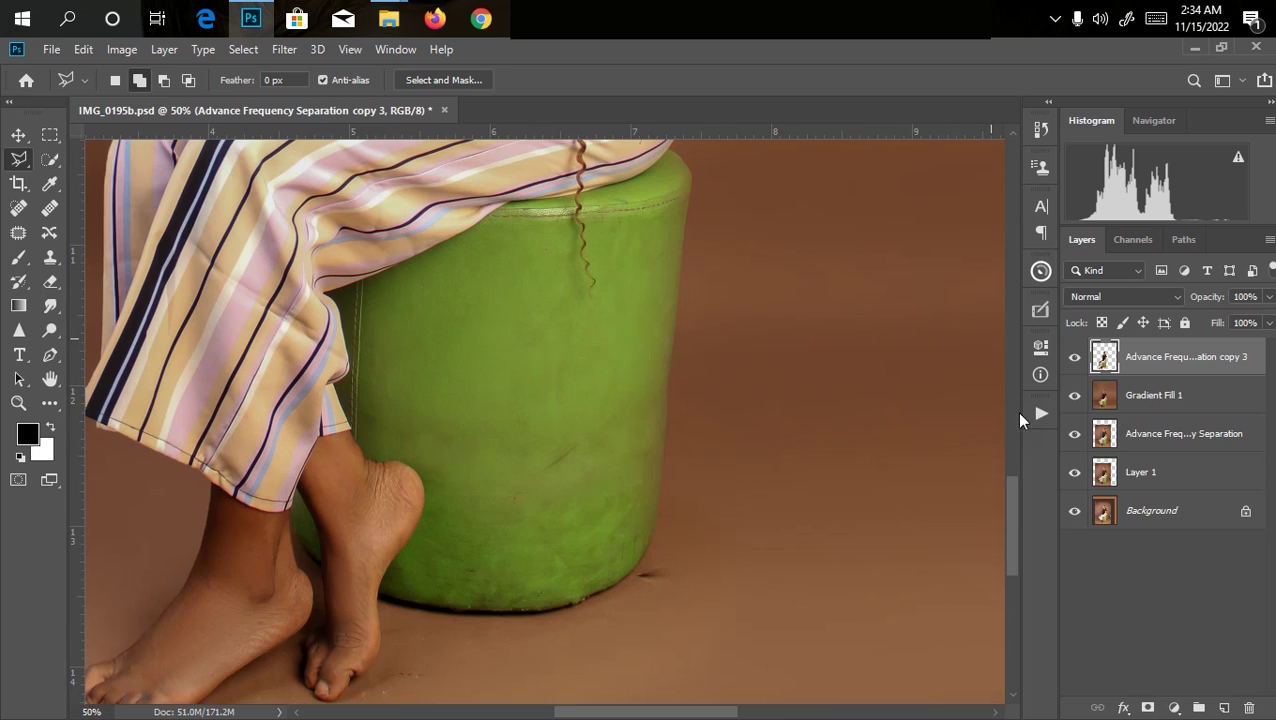
drag(1008, 546, 1009, 497)
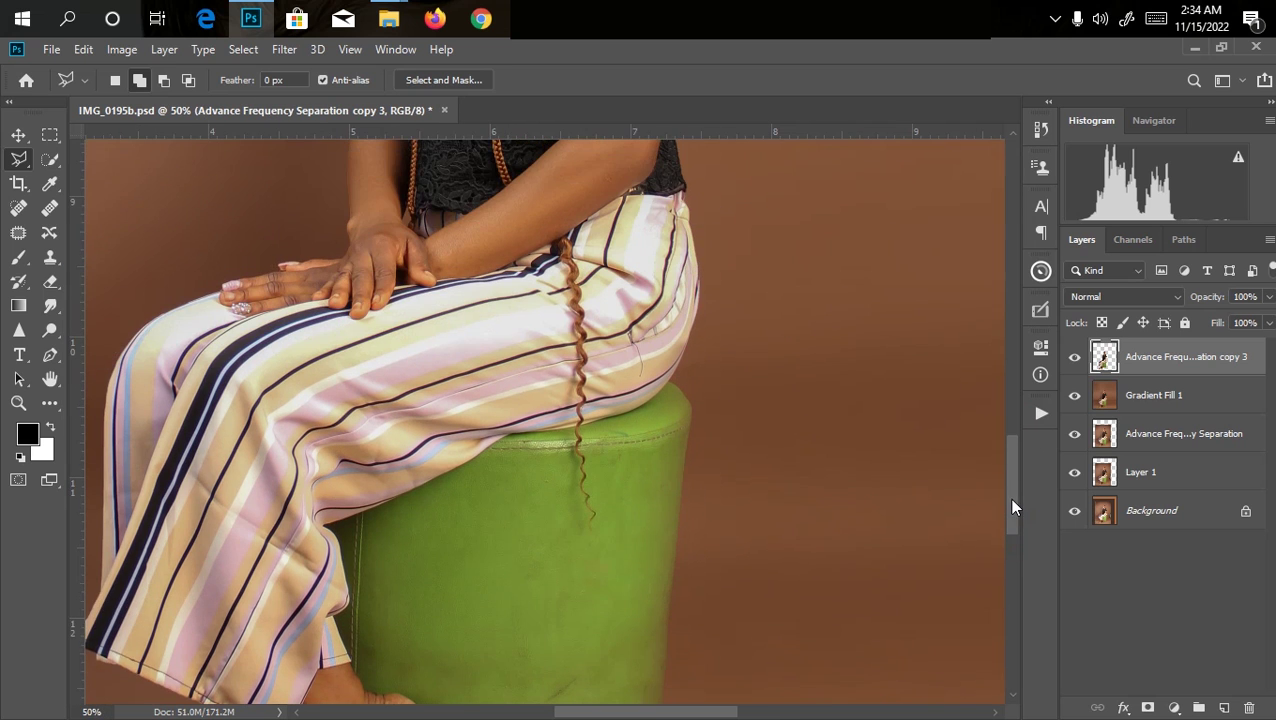
key(ctrl+plus)
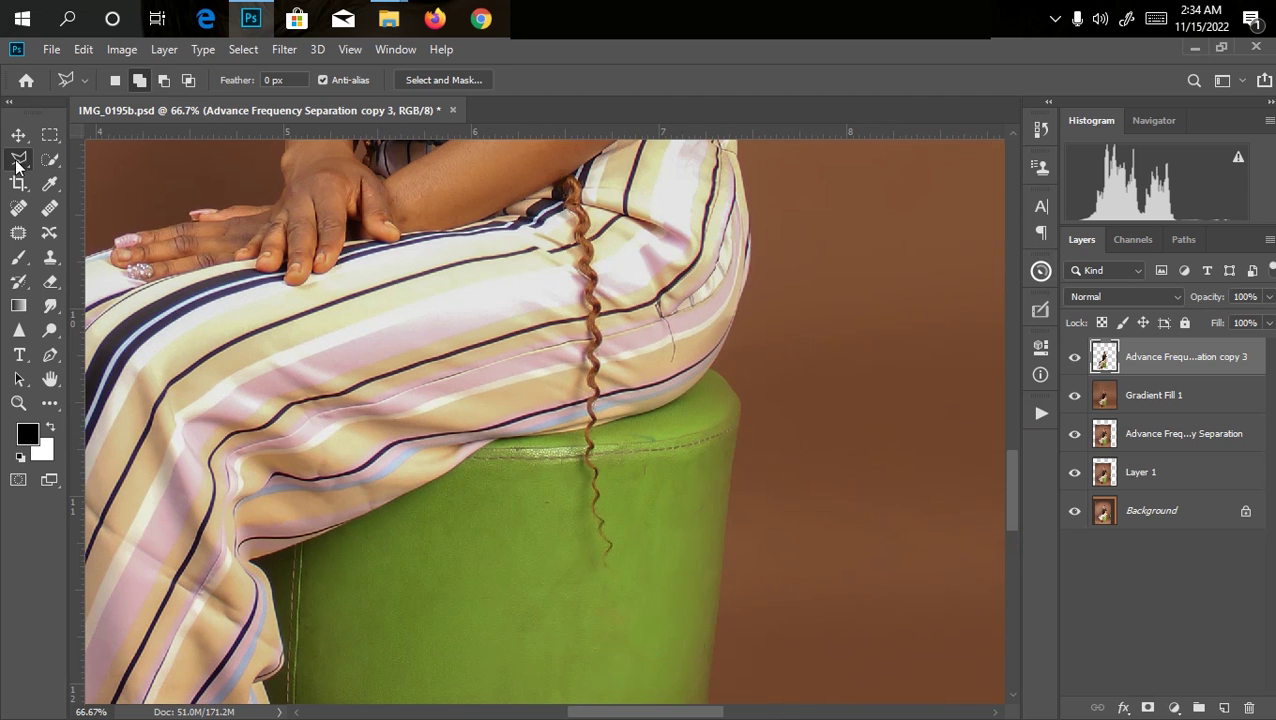
key(ctrl+plus)
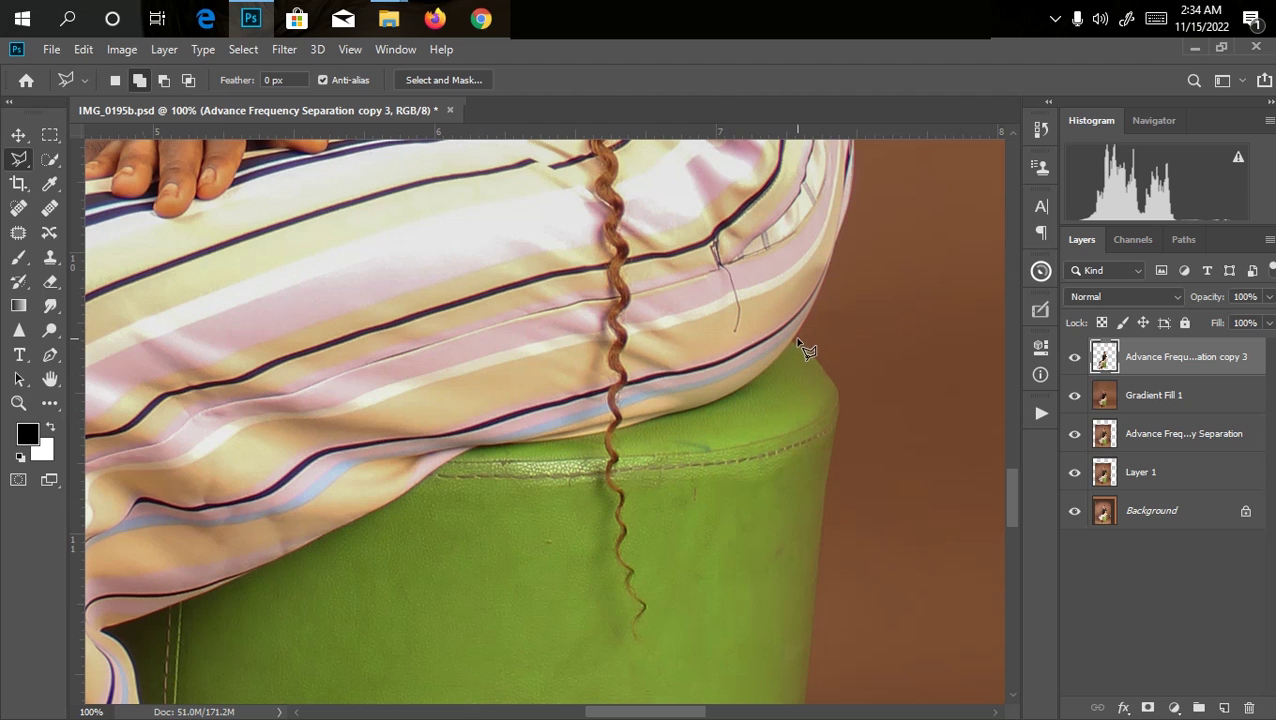
click(793, 341)
Step: Trace the lasso along the trouser edge across the stool top and down its side
click(748, 382)
mouse_move(723, 402)
mouse_down()
mouse_move(598, 438)
mouse_move(628, 432)
mouse_move(617, 452)
mouse_move(633, 480)
mouse_move(615, 522)
mouse_move(650, 558)
mouse_move(632, 597)
mouse_move(649, 646)
mouse_move(700, 704)
mouse_move(752, 716)
mouse_move(698, 541)
mouse_move(647, 556)
mouse_move(627, 578)
mouse_move(641, 550)
mouse_move(623, 517)
mouse_move(640, 482)
mouse_move(607, 447)
mouse_move(607, 348)
mouse_move(578, 366)
mouse_move(340, 378)
mouse_move(205, 484)
mouse_move(96, 519)
mouse_move(100, 620)
mouse_move(125, 680)
mouse_move(114, 665)
mouse_move(228, 620)
mouse_move(150, 665)
mouse_move(78, 640)
mouse_move(80, 688)
mouse_move(230, 680)
mouse_move(259, 660)
mouse_move(241, 652)
mouse_move(209, 660)
mouse_move(230, 668)
mouse_move(240, 695)
mouse_move(178, 705)
mouse_move(215, 690)
mouse_move(240, 640)
mouse_move(255, 495)
mouse_move(238, 556)
mouse_up()
scroll(609, 440, up, 2)
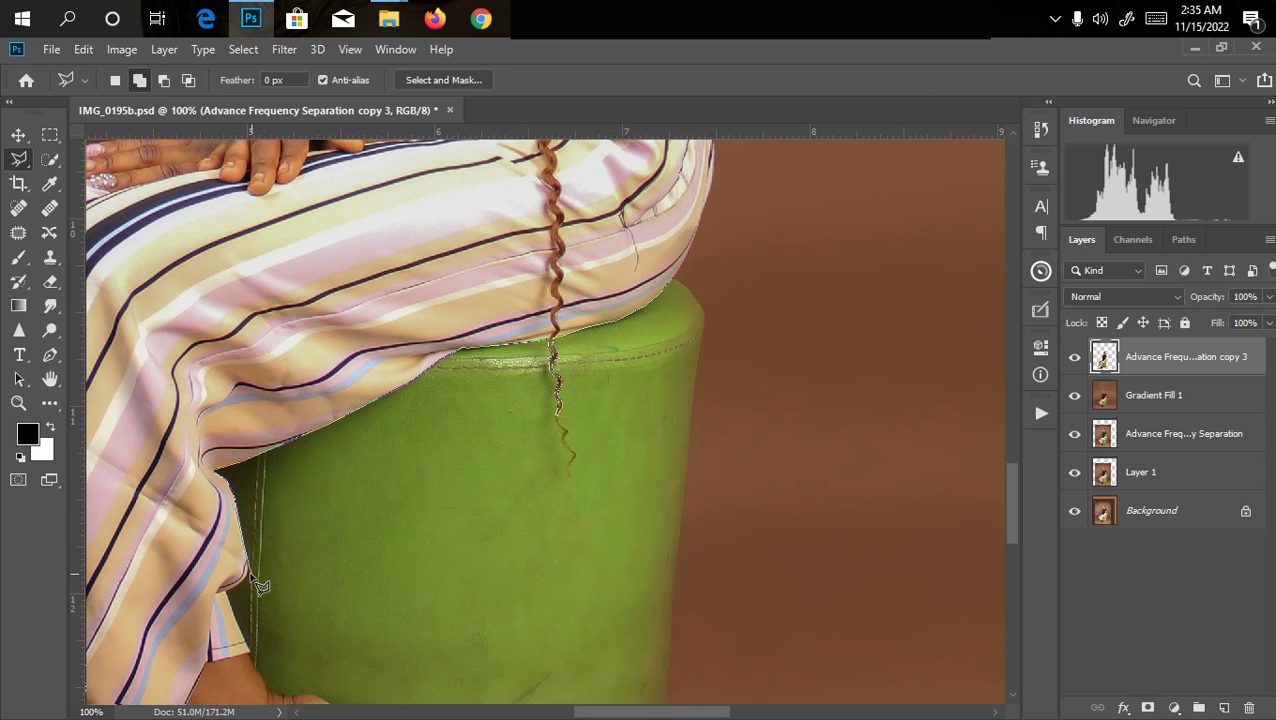
click(241, 585)
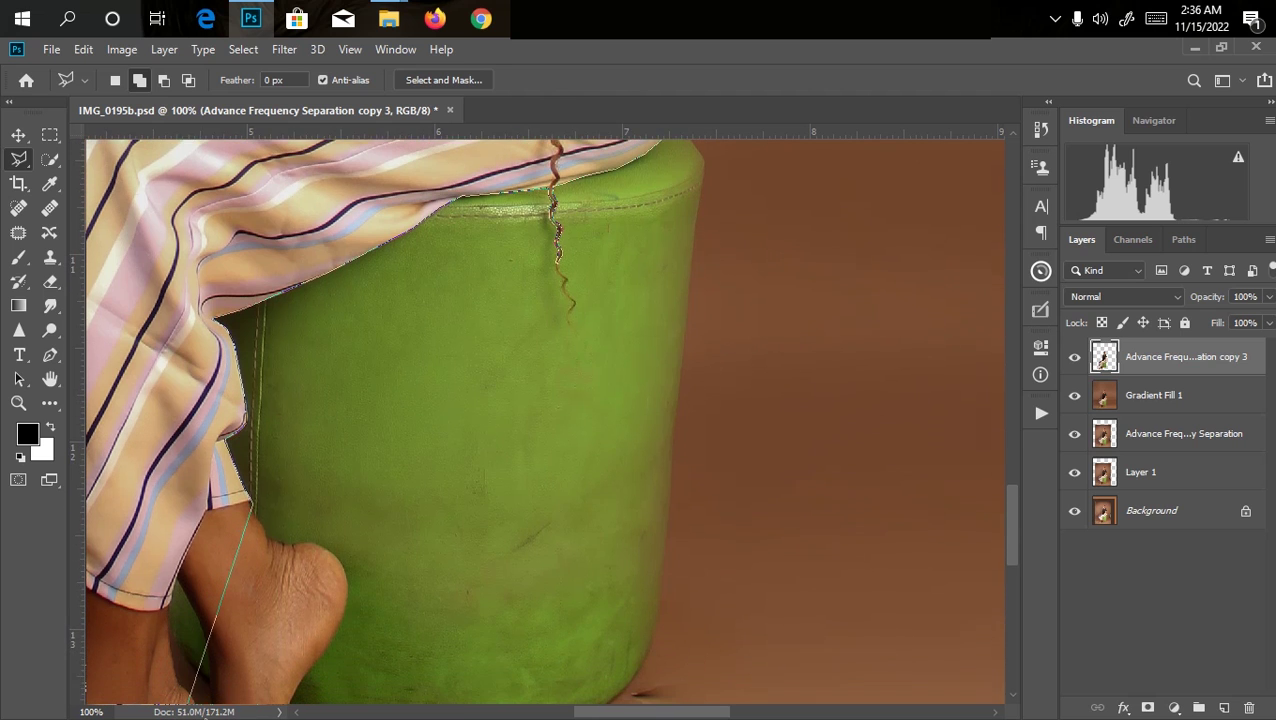
Step: Place lasso points around the heel edge down to the heel bottom
click(273, 527)
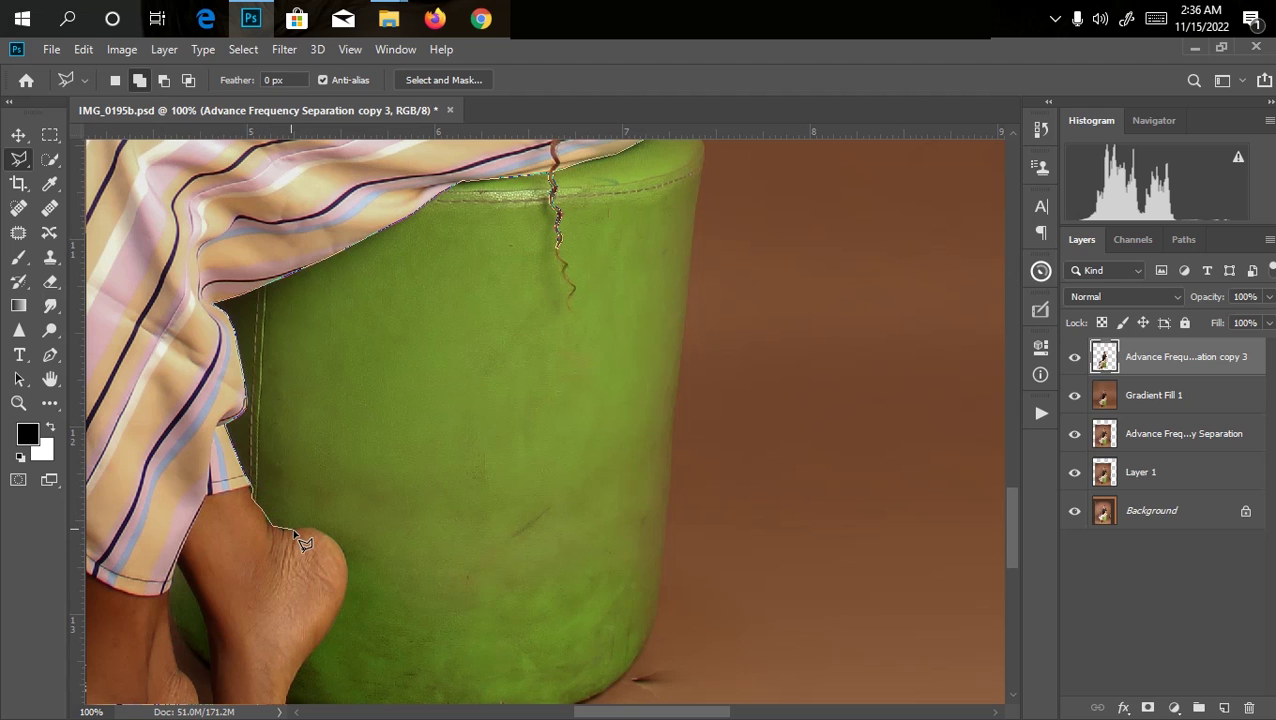
click(294, 528)
scroll(266, 541, up, 2)
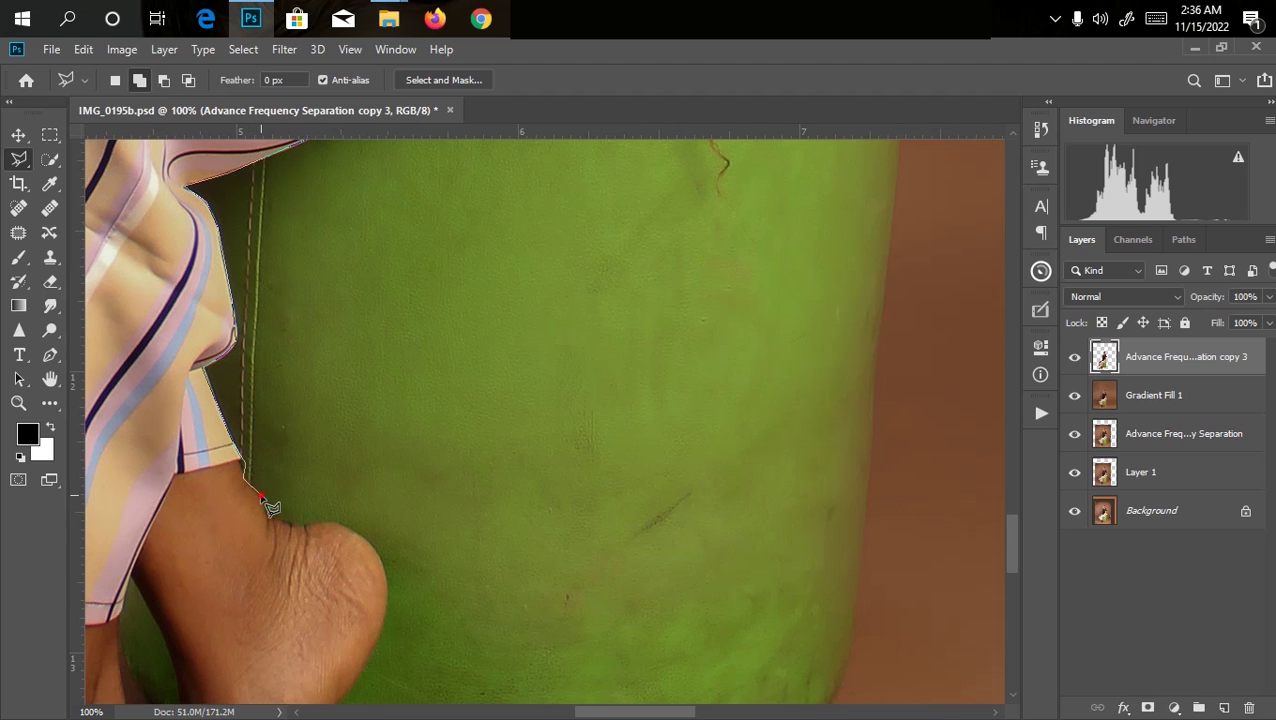
click(267, 513)
click(292, 521)
click(379, 557)
click(386, 588)
click(340, 697)
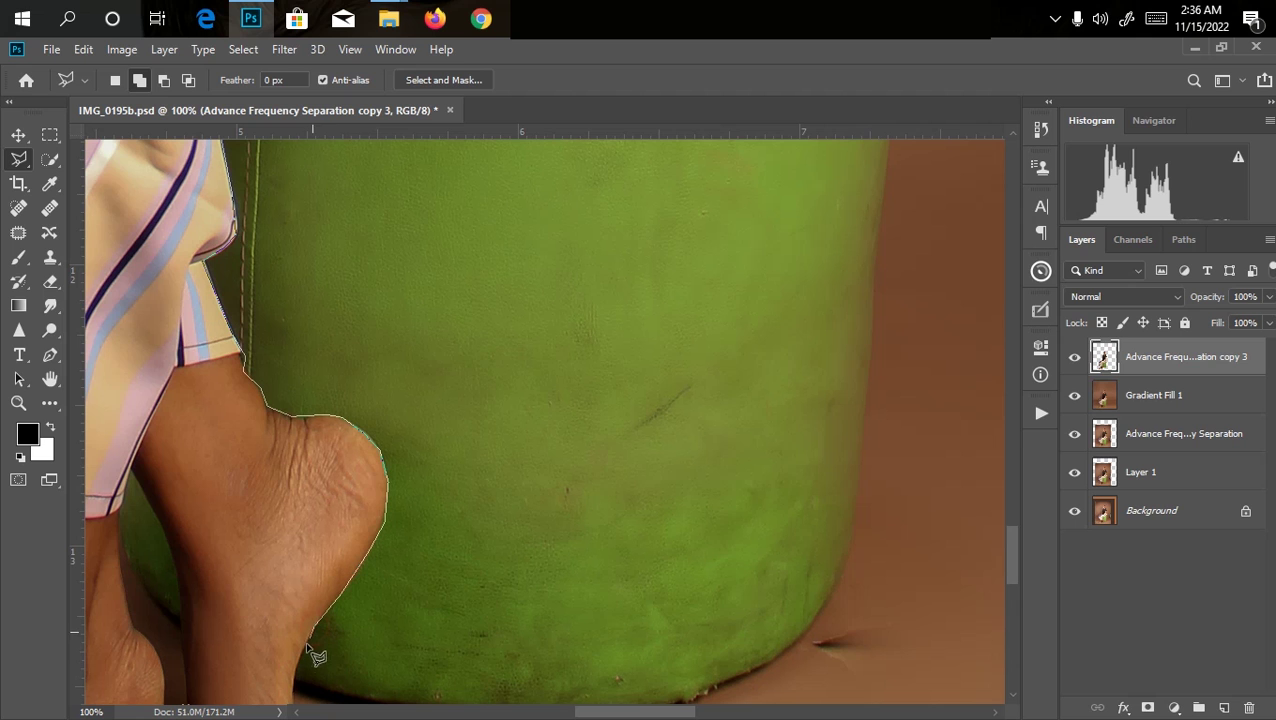
click(293, 680)
Step: Trace along the stool's bottom edge and close the outline into a selection
alt+click(293, 687)
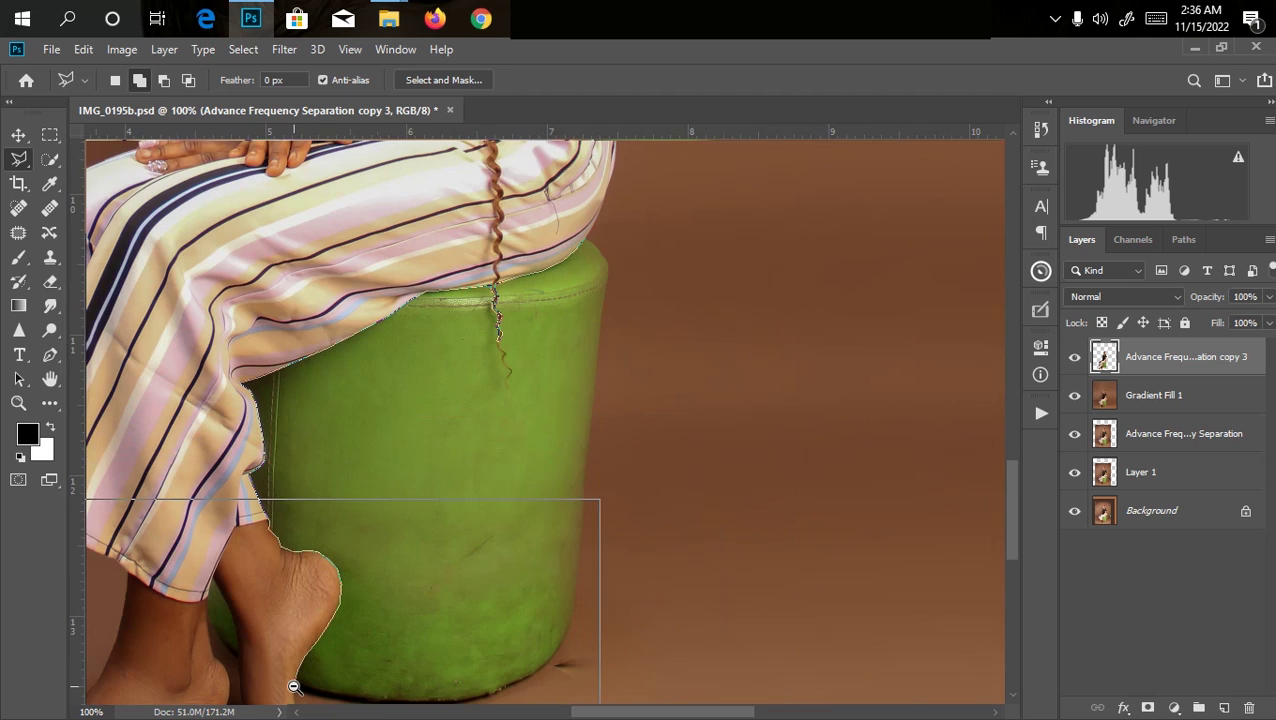
alt+click(293, 687)
mouse_move(313, 706)
mouse_down()
mouse_move(397, 702)
mouse_move(453, 688)
mouse_move(443, 685)
mouse_move(464, 672)
mouse_move(482, 626)
mouse_move(504, 407)
mouse_up()
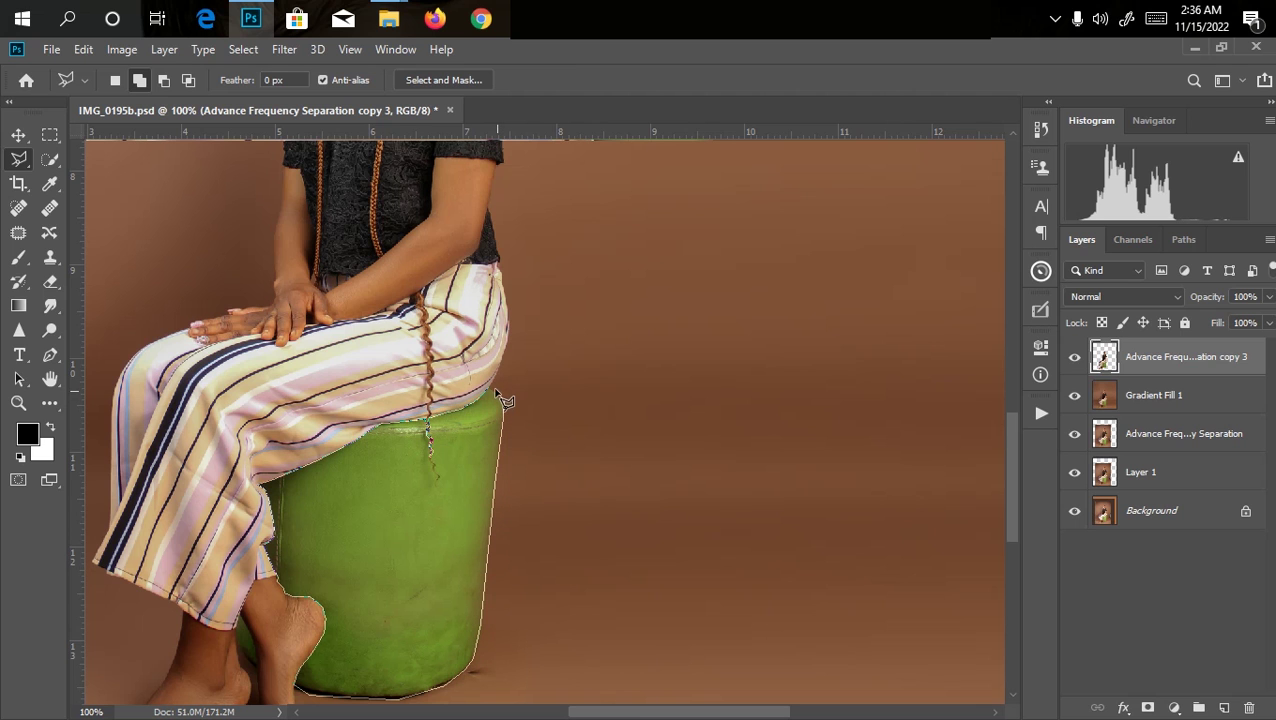
click(504, 398)
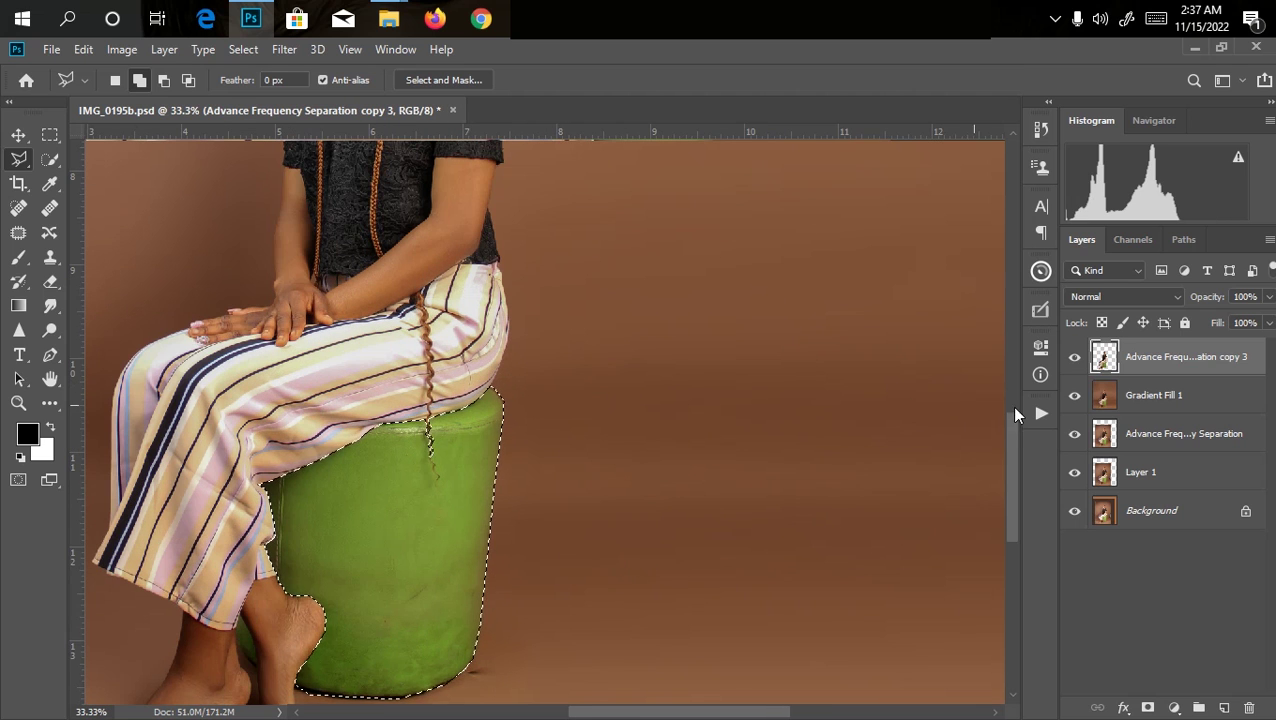
drag(1008, 447, 1014, 528)
drag(663, 712, 644, 712)
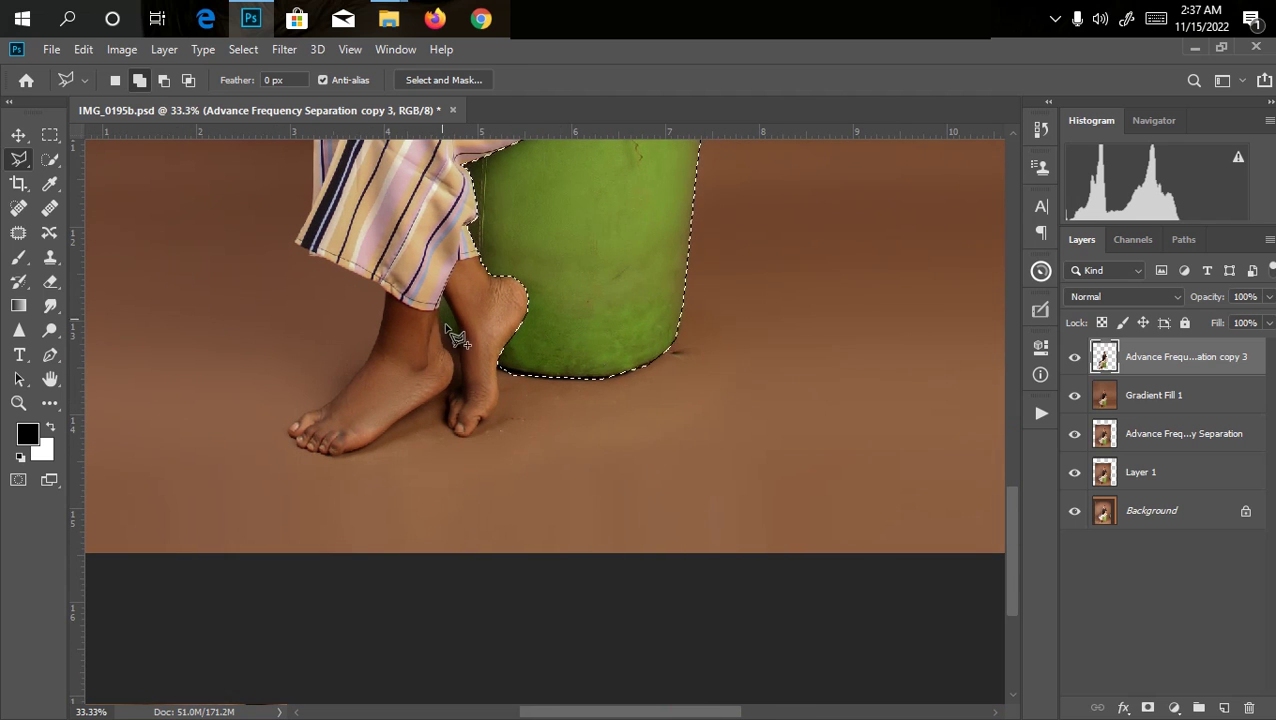
scroll(446, 334, up, 1)
scroll(446, 325, up, 1)
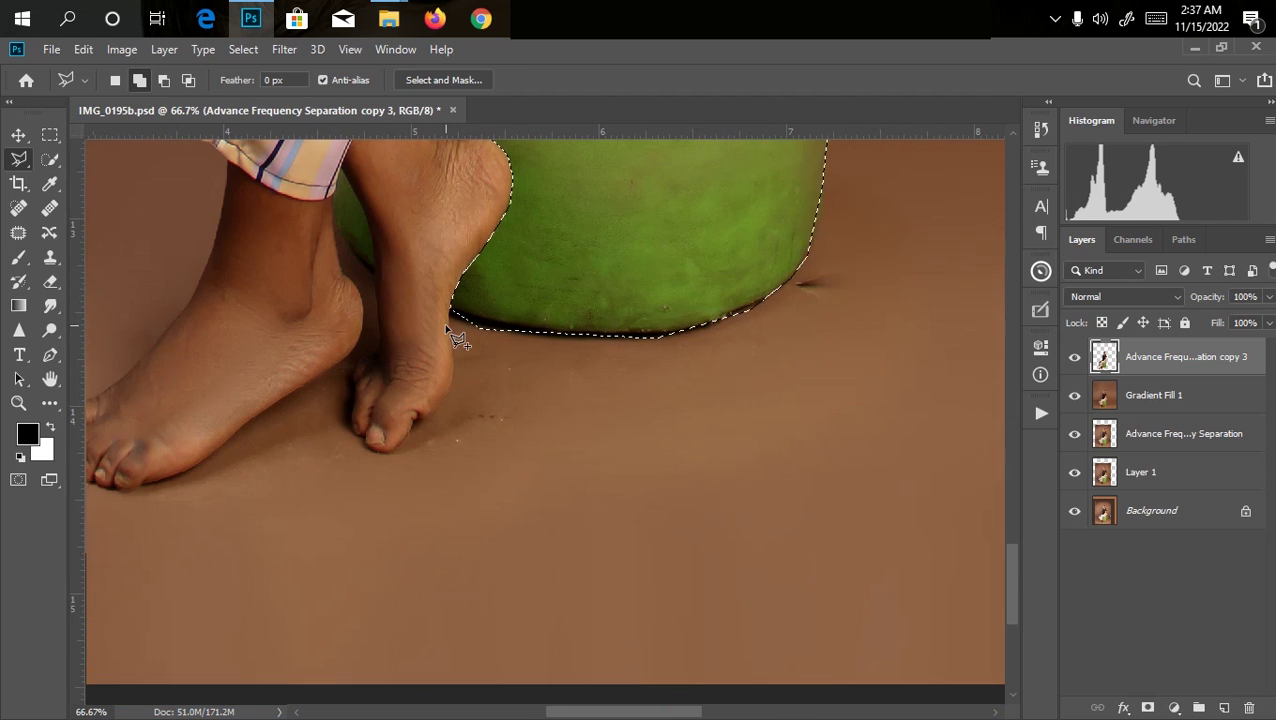
click(374, 266)
click(341, 165)
key(ctrl+minus)
key(ctrl+minus)
scroll(668, 522, down, 5)
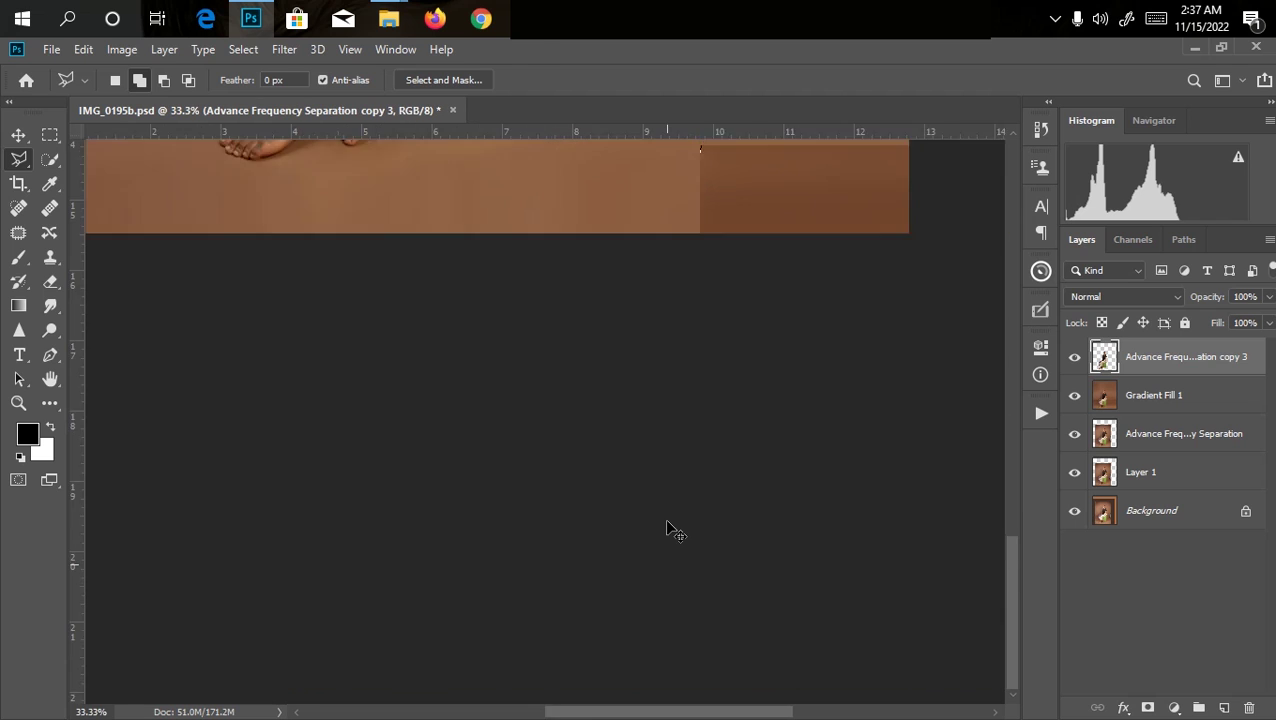
key(ctrl+minus)
key(ctrl+minus)
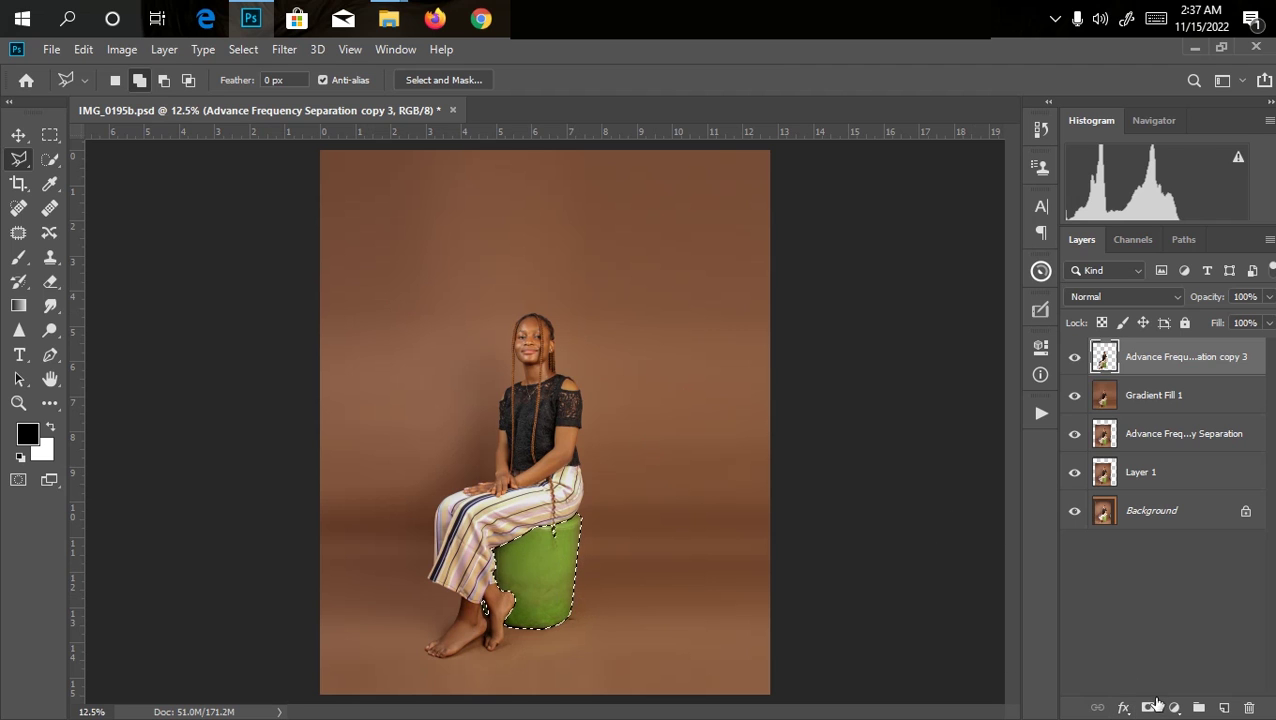
click(1149, 707)
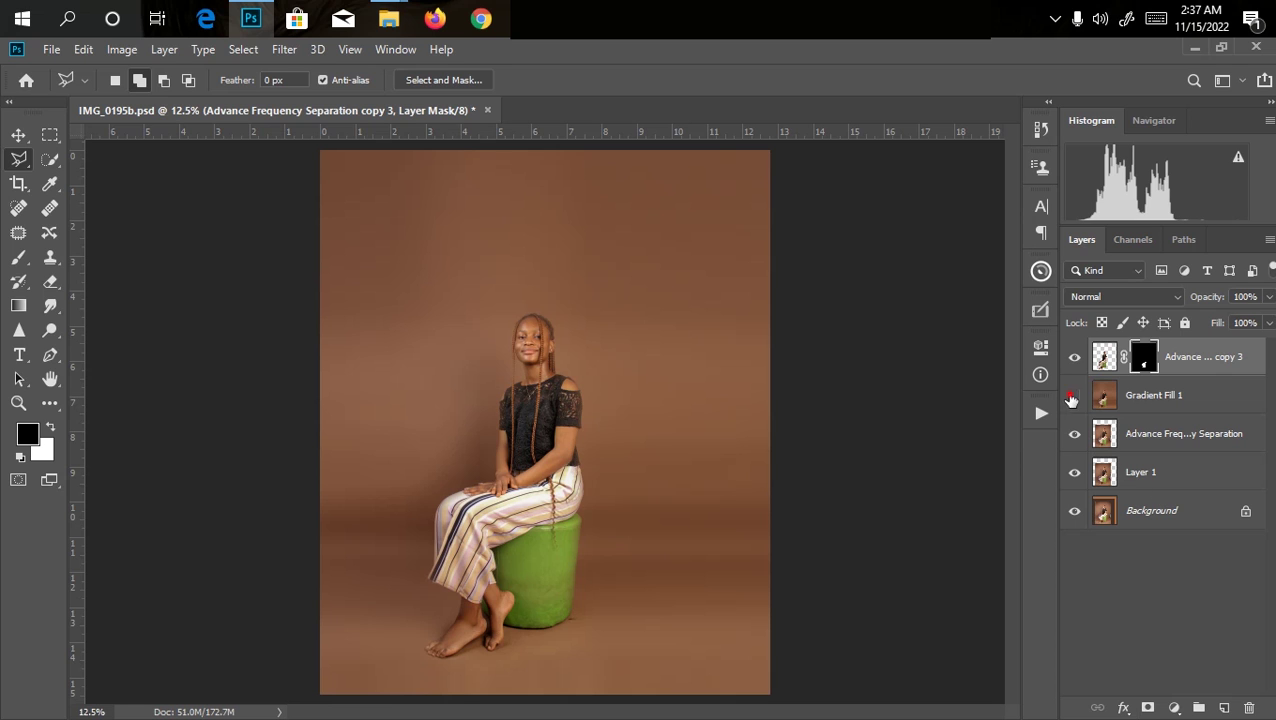
Step: Inspect the masked stool with the lower layers hidden, then undo the layer mask
drag(1071, 399, 1084, 512)
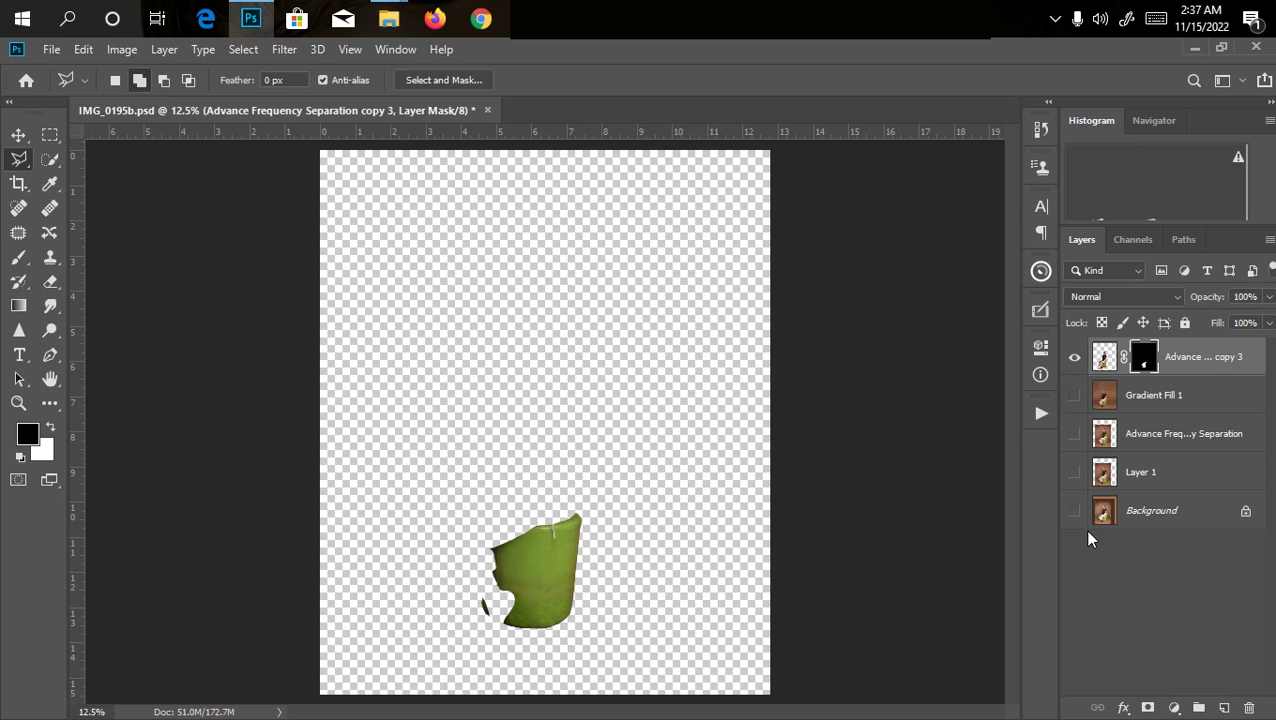
key(ctrl+minus)
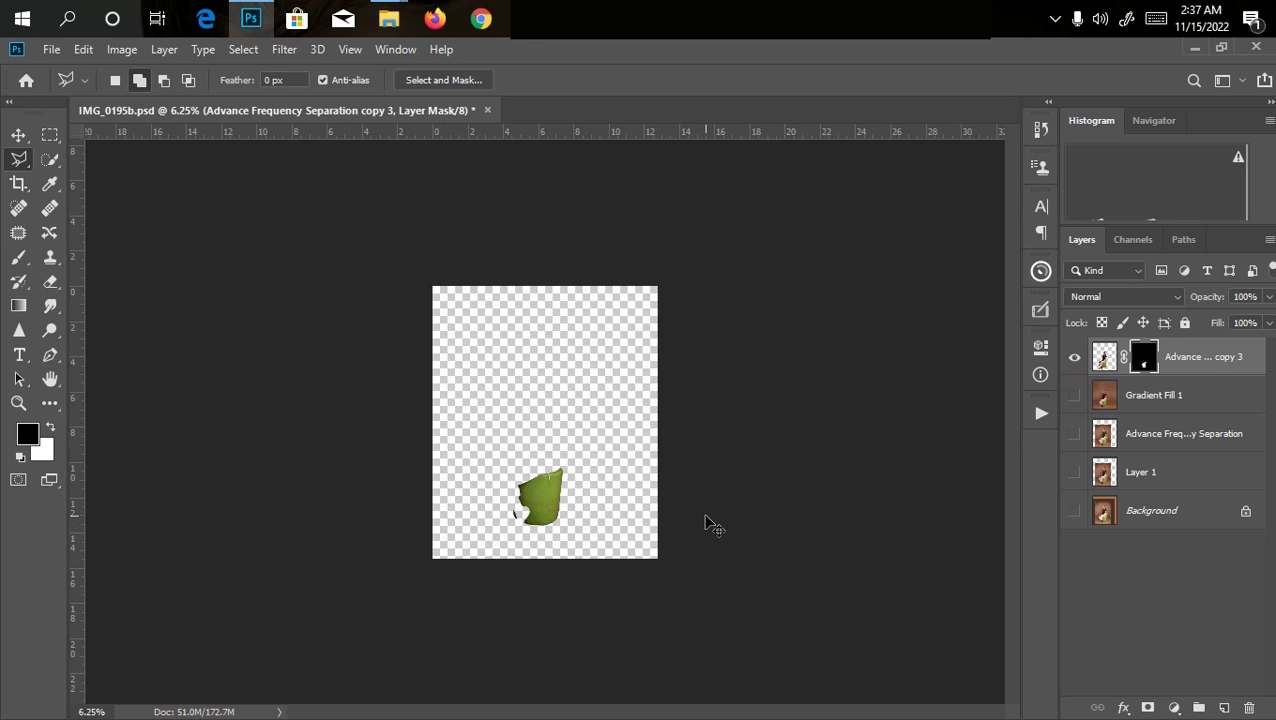
key(ctrl+plus)
key(ctrl+plus)
key(ctrl+minus)
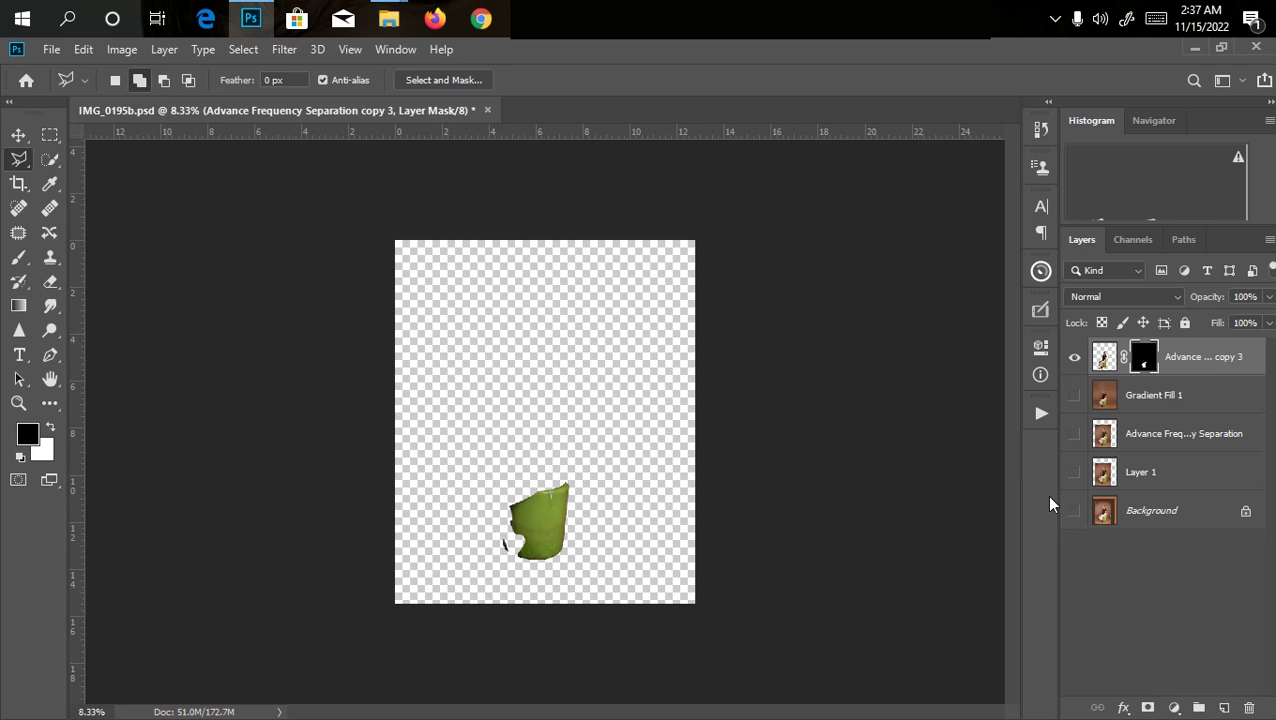
key(ctrl+z)
key(ctrl+plus)
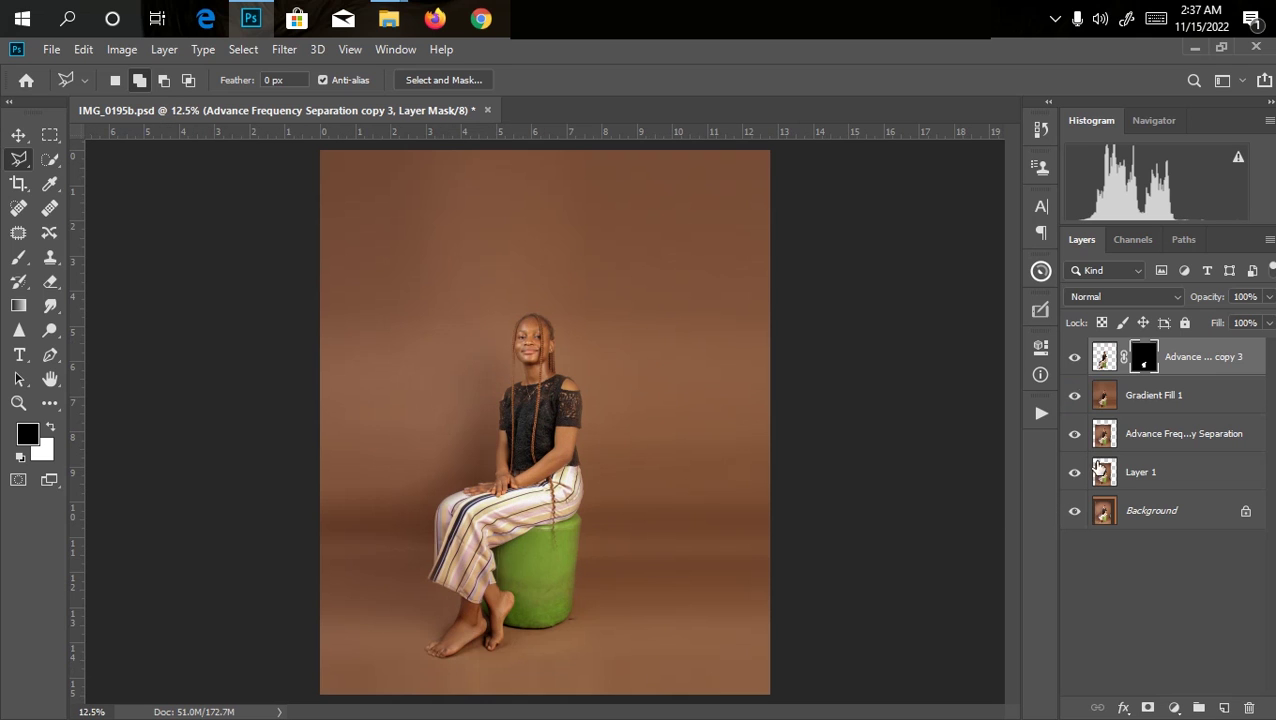
key(ctrl+z)
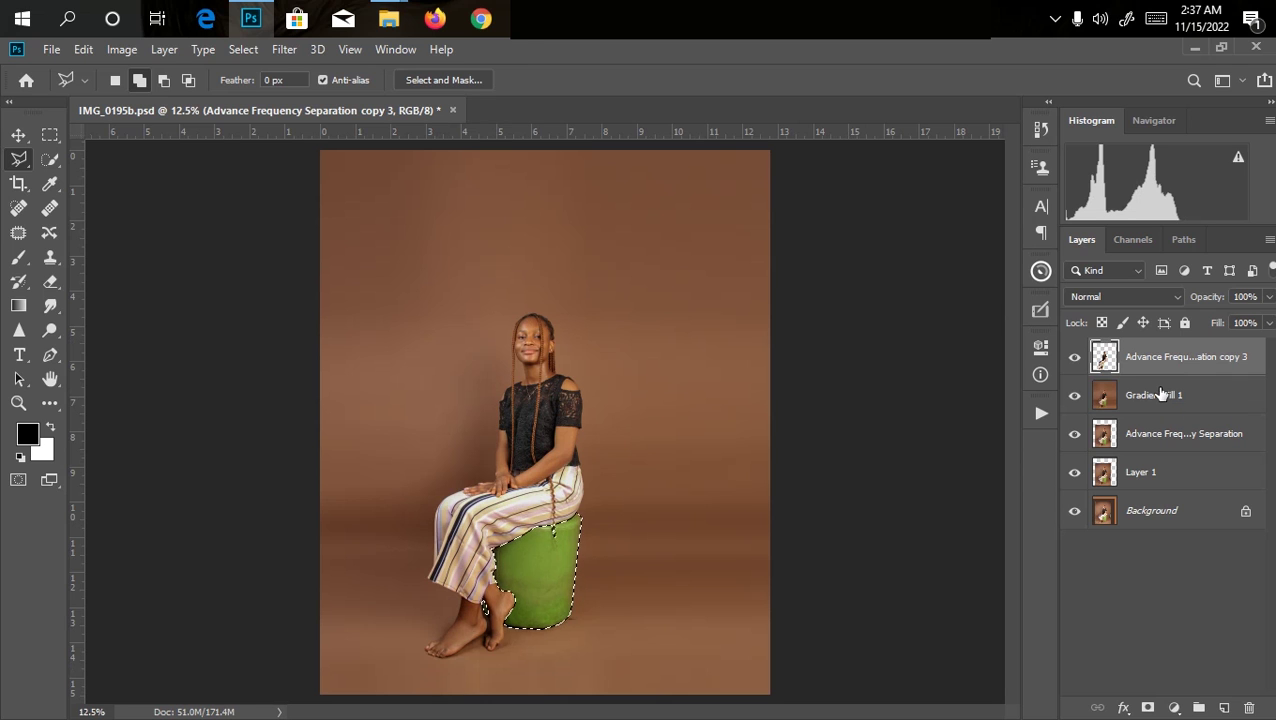
Step: Save IMG_0195b.psd and clear the stool selection
key(ctrl+minus)
key(ctrl+s)
key(ctrl+plus)
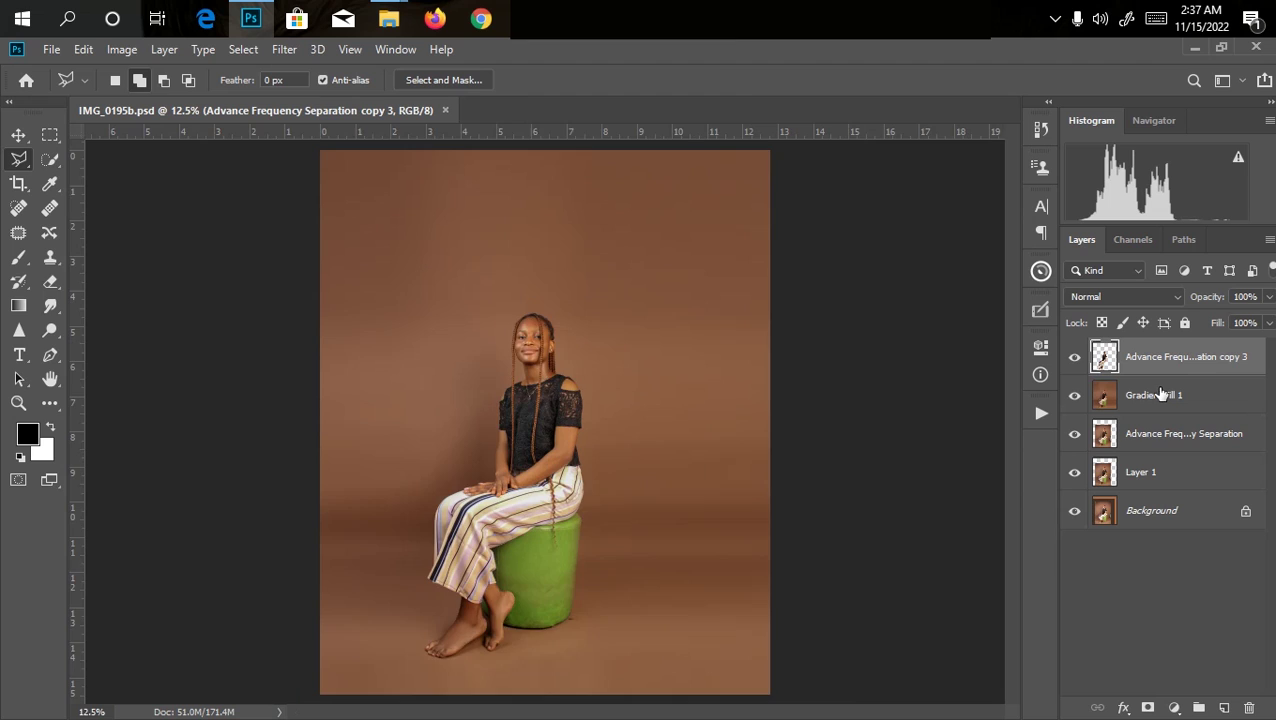
key(ctrl+d)
key(ctrl+minus)
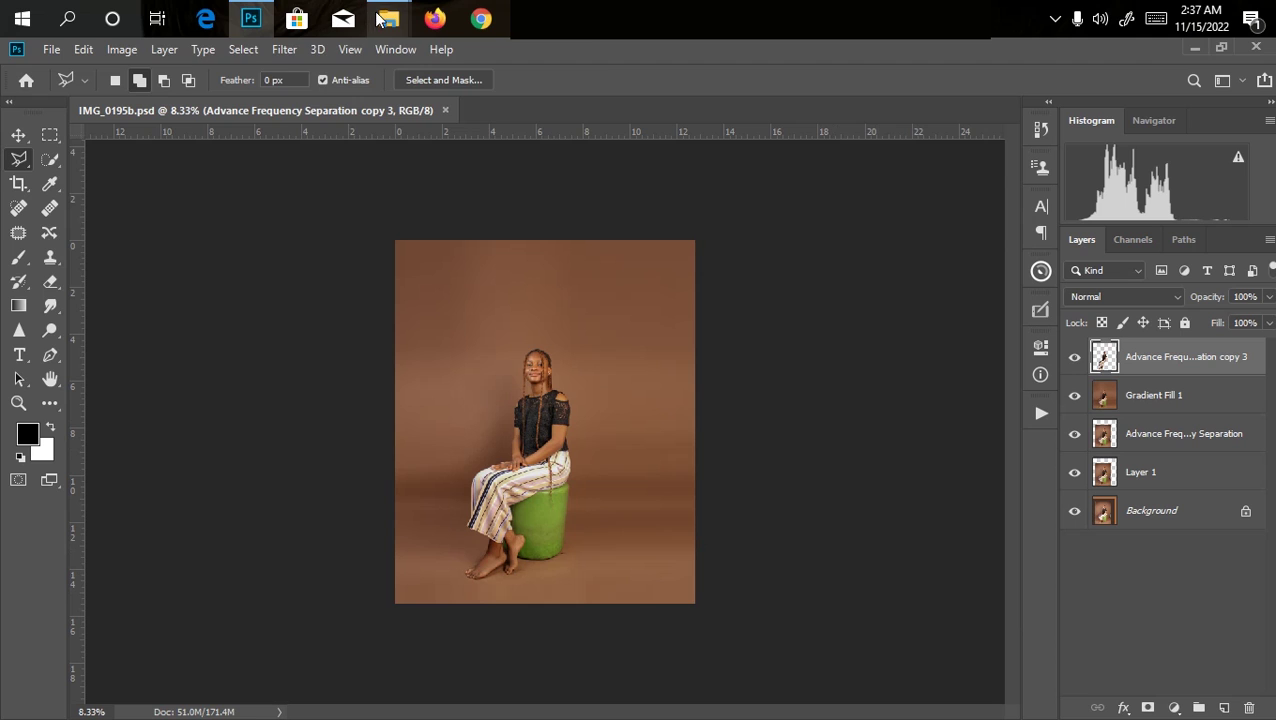
Step: Place the wicker chair picture from the chair folder and move its layer behind the girl
mouse_move(388, 20)
click(480, 115)
drag(575, 333, 495, 540)
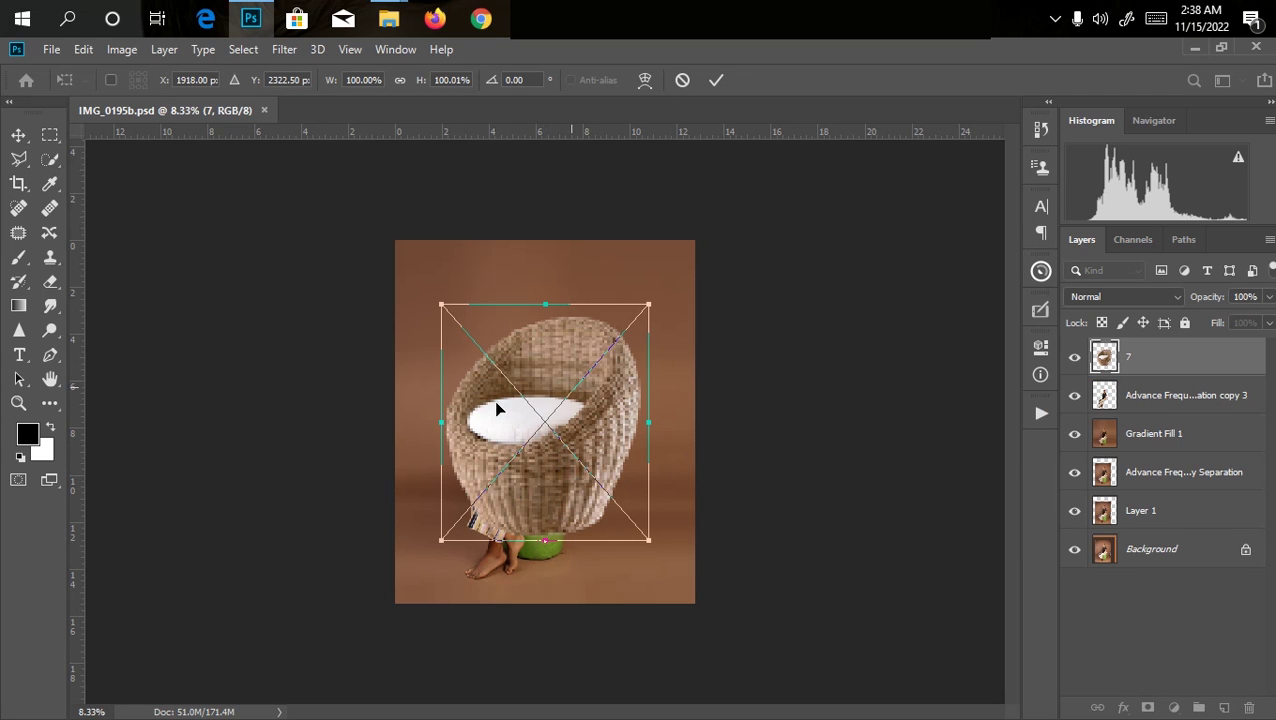
key(l)
drag(1192, 367, 1188, 416)
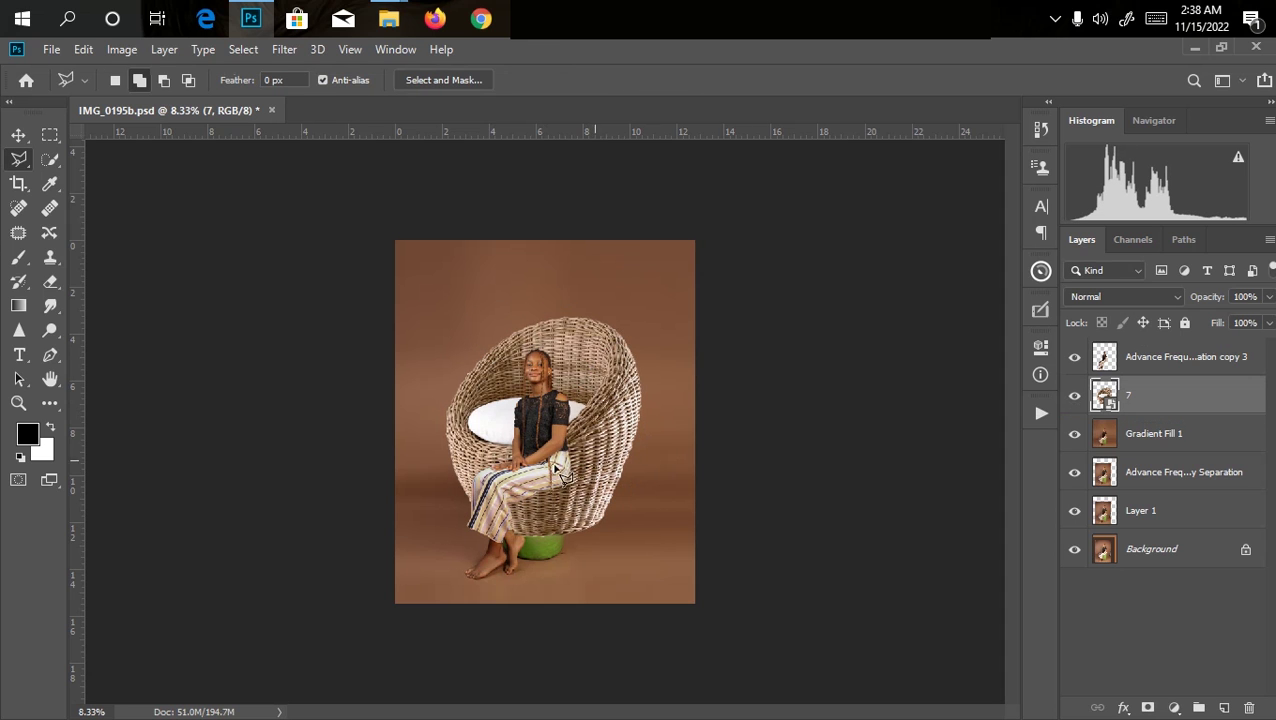
Step: Scale the chair to about 78% and position it under the seated girl
key(ctrl+t)
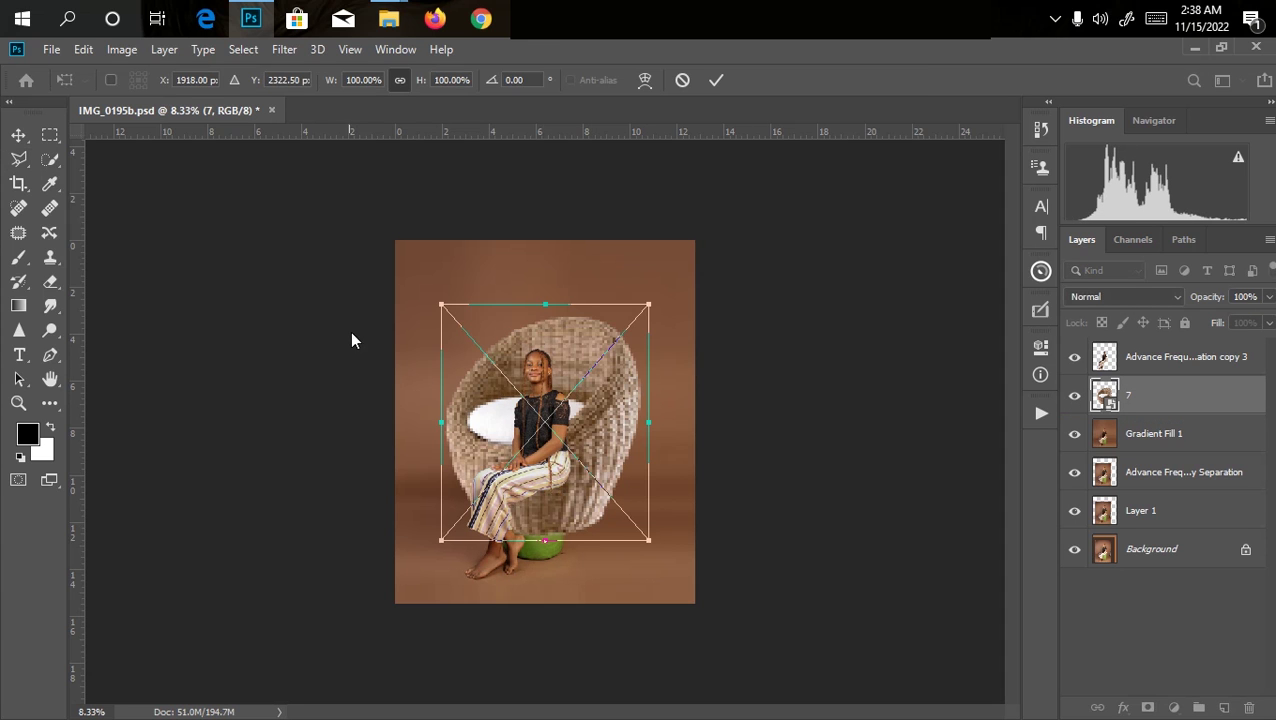
drag(437, 302, 520, 394)
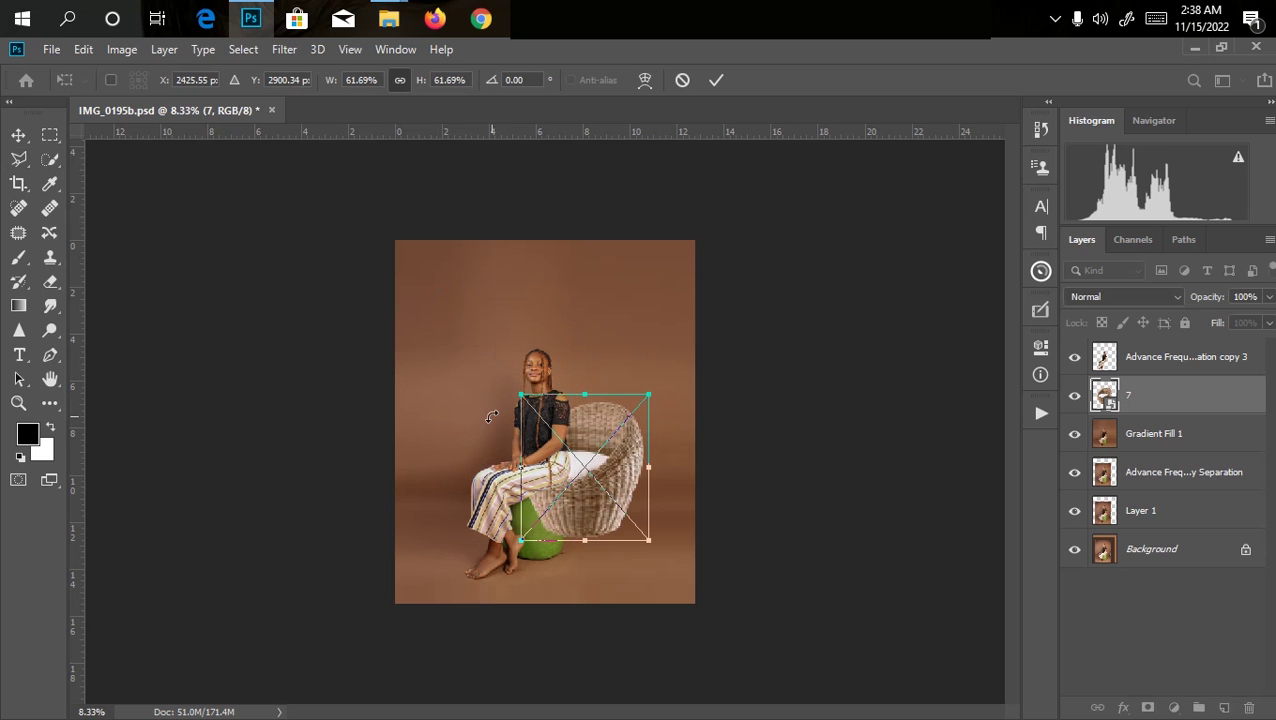
drag(629, 474, 561, 540)
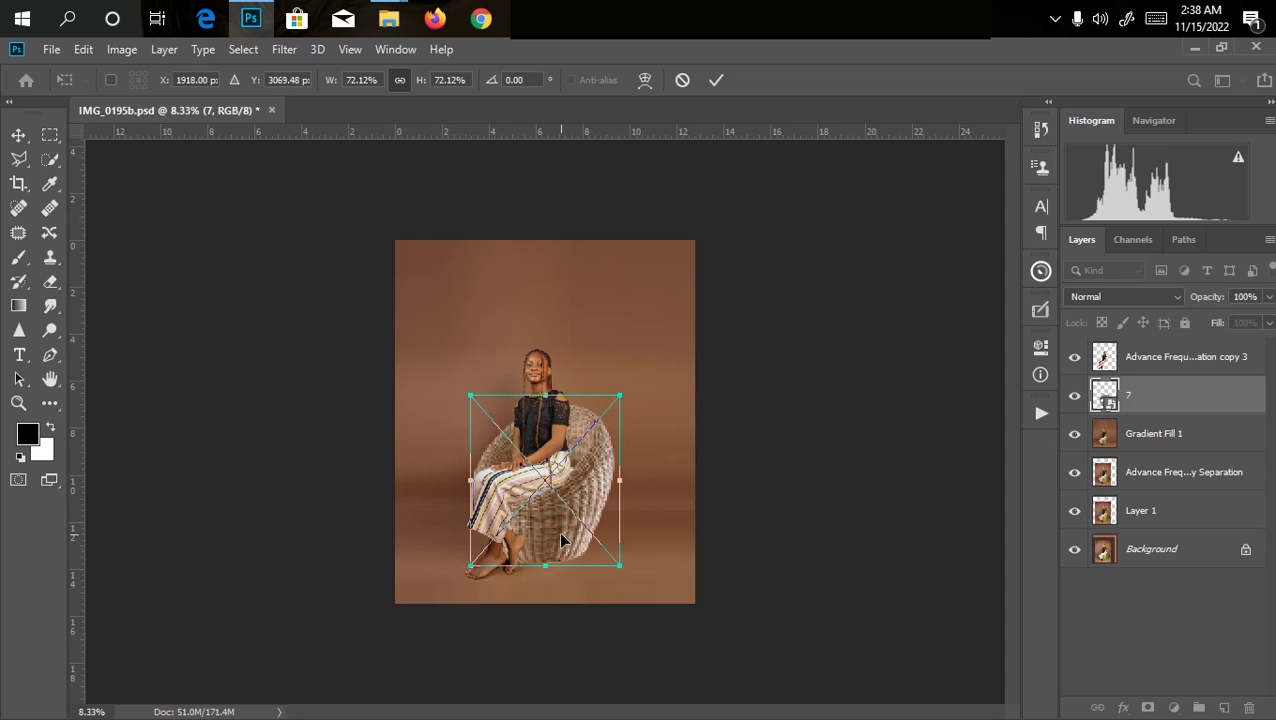
key(Left)
key(Left)
key(Left)
key(Right)
drag(554, 565, 549, 572)
key(Up)
key(Up)
key(Up)
key(Up)
key(Right)
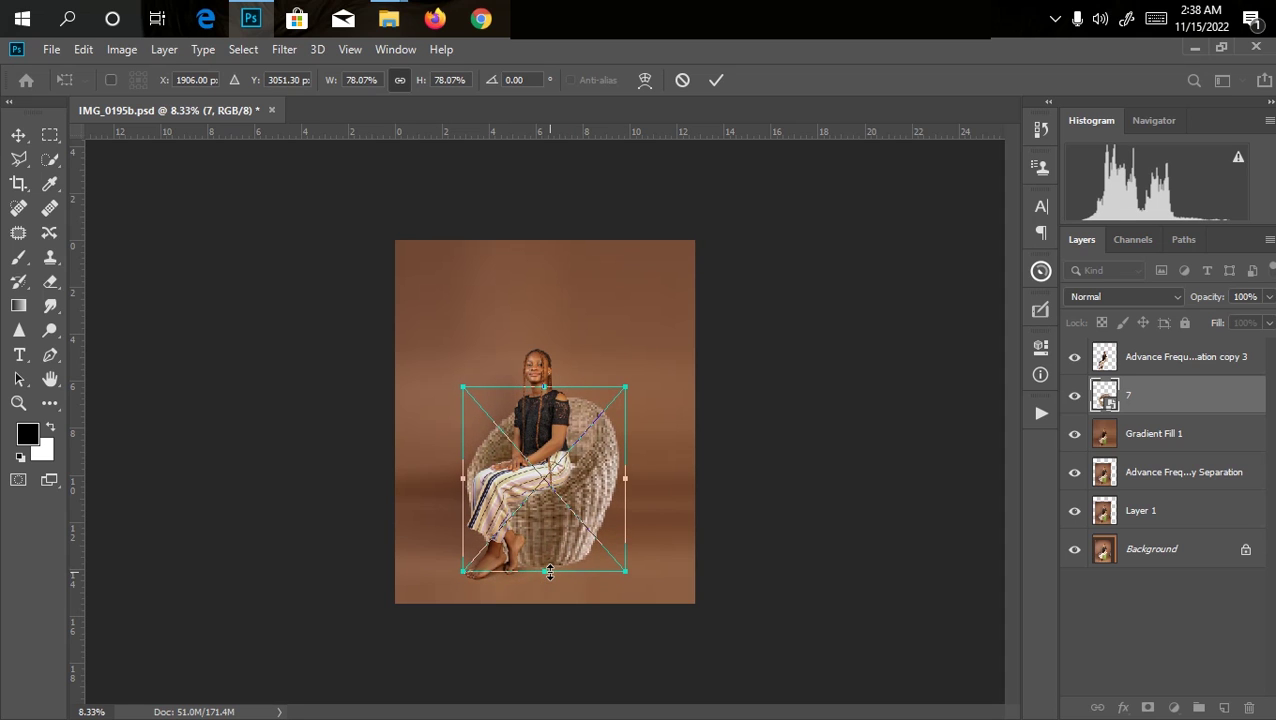
key(Return)
Step: Nudge the chair slightly right with the Move tool to refine its placement
key(l)
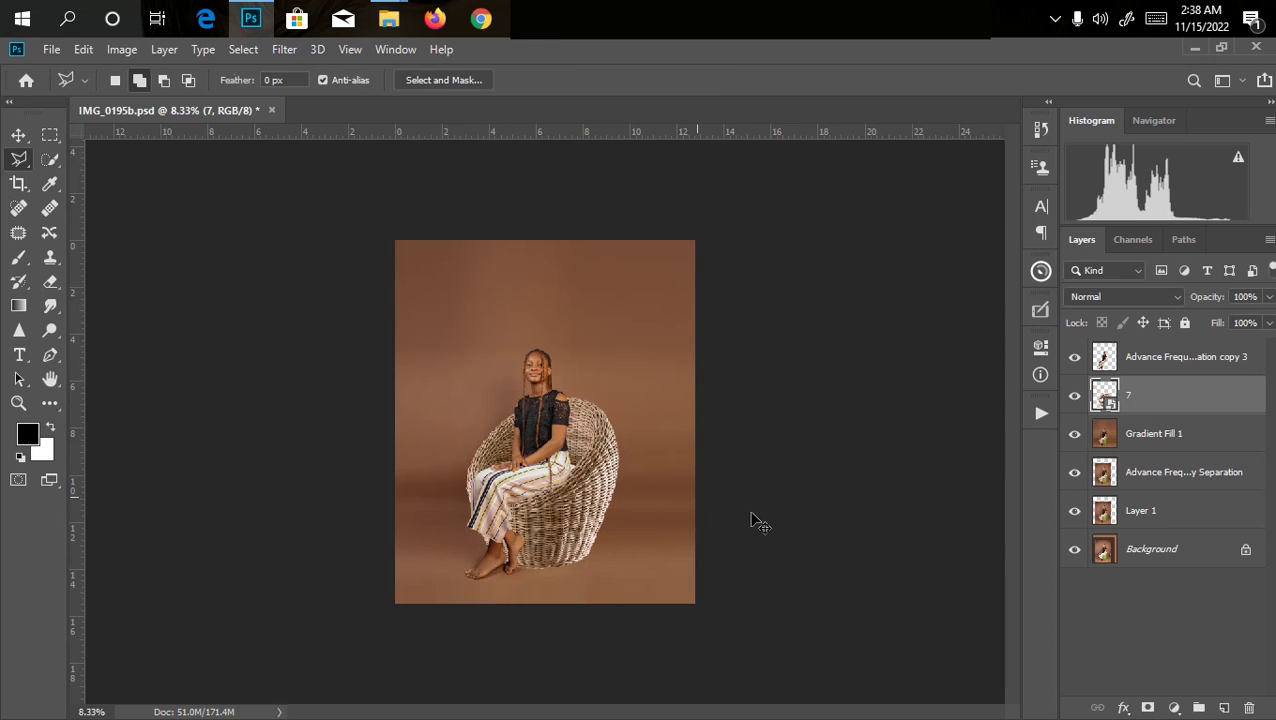
key(ctrl+plus)
key(ctrl+plus)
key(ctrl+plus)
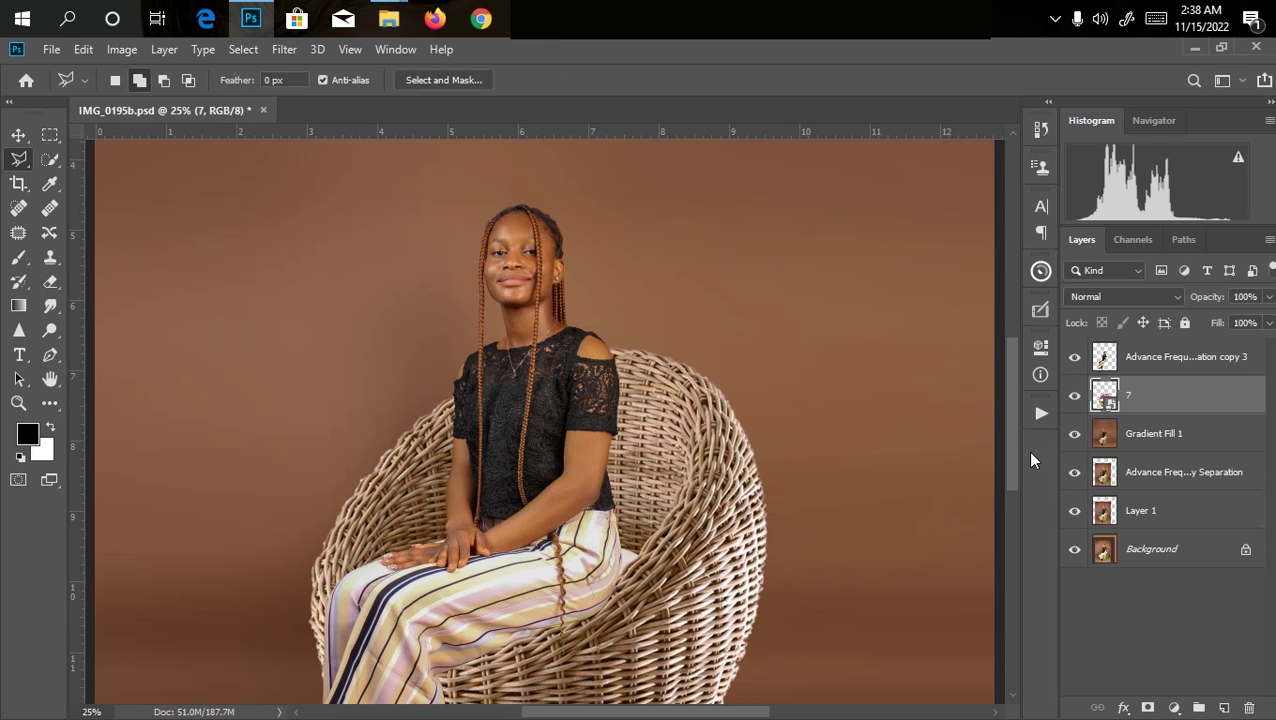
drag(1013, 455, 1011, 496)
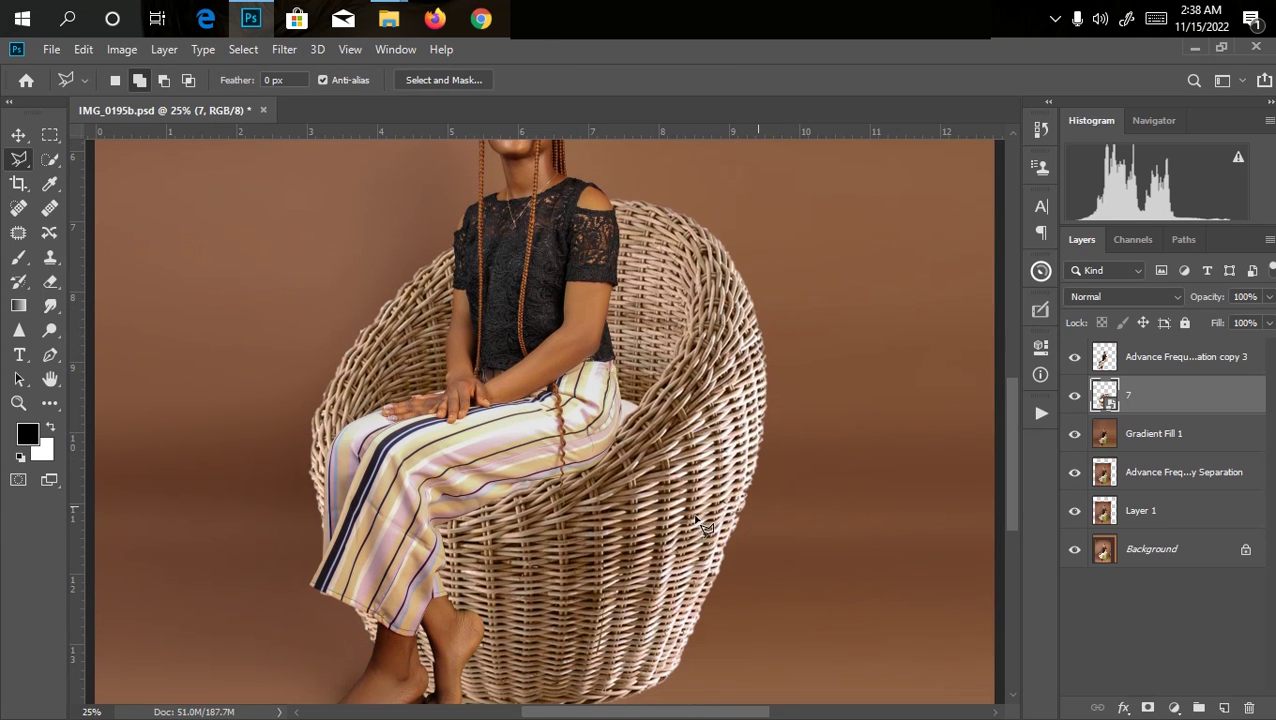
key(v)
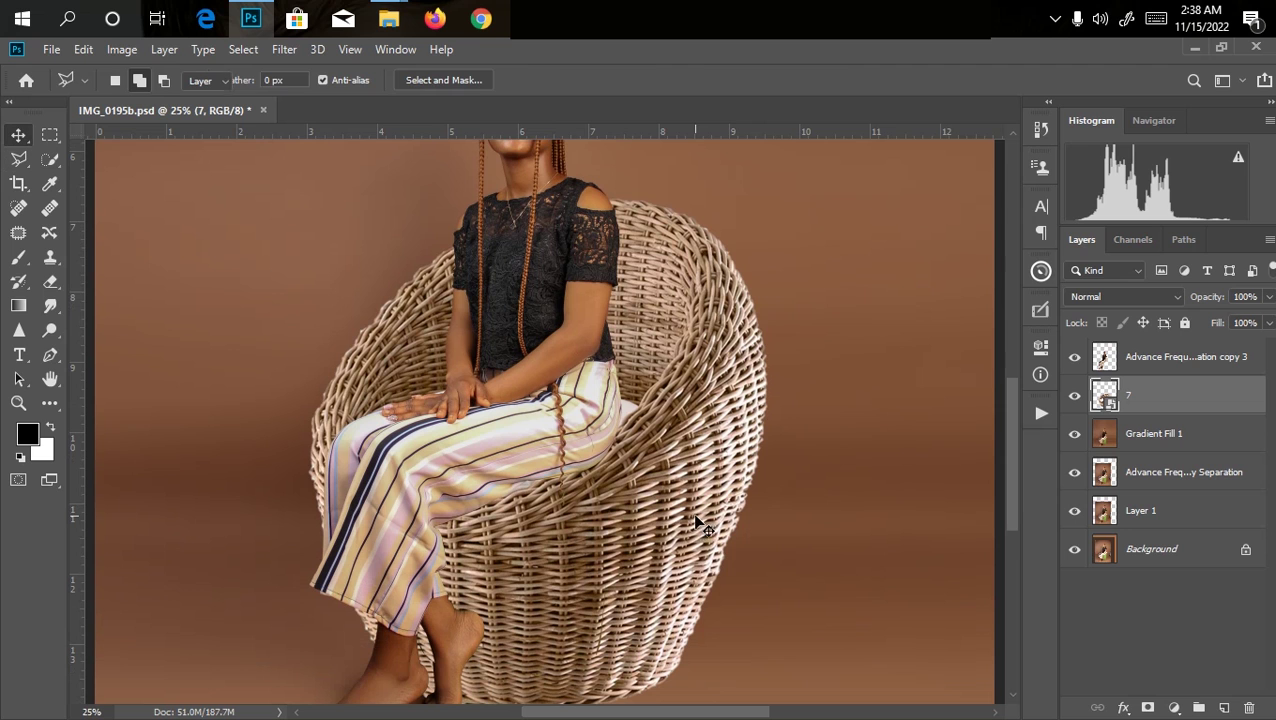
key(Right)
key(Right)
key(Right)
key(Right)
key(Right)
key(Right)
key(Right)
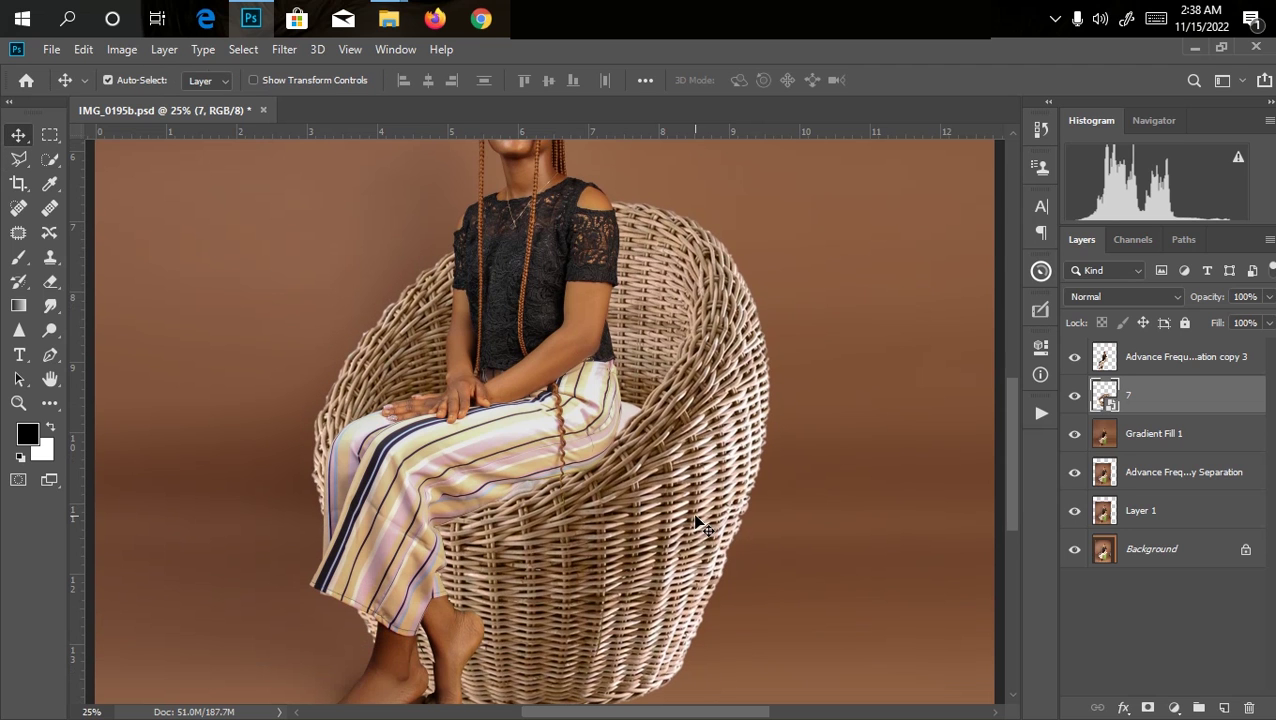
scroll(697, 523, up, 3)
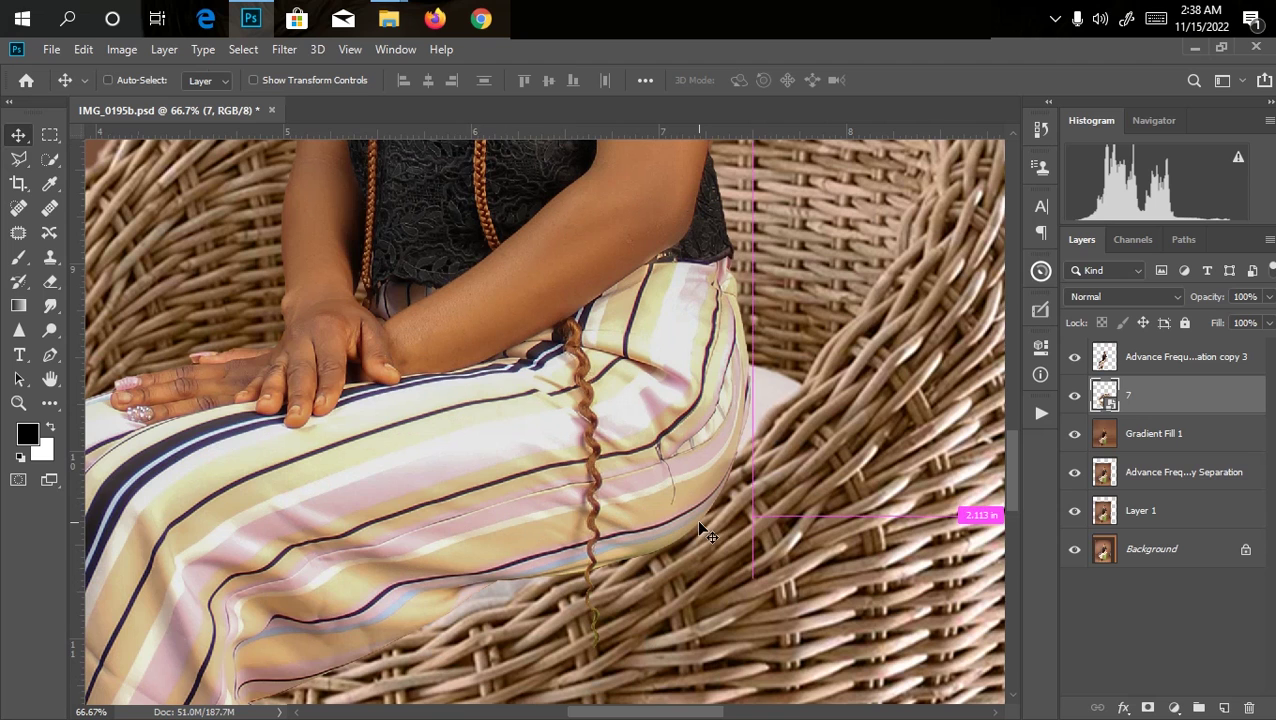
scroll(696, 518, down, 1)
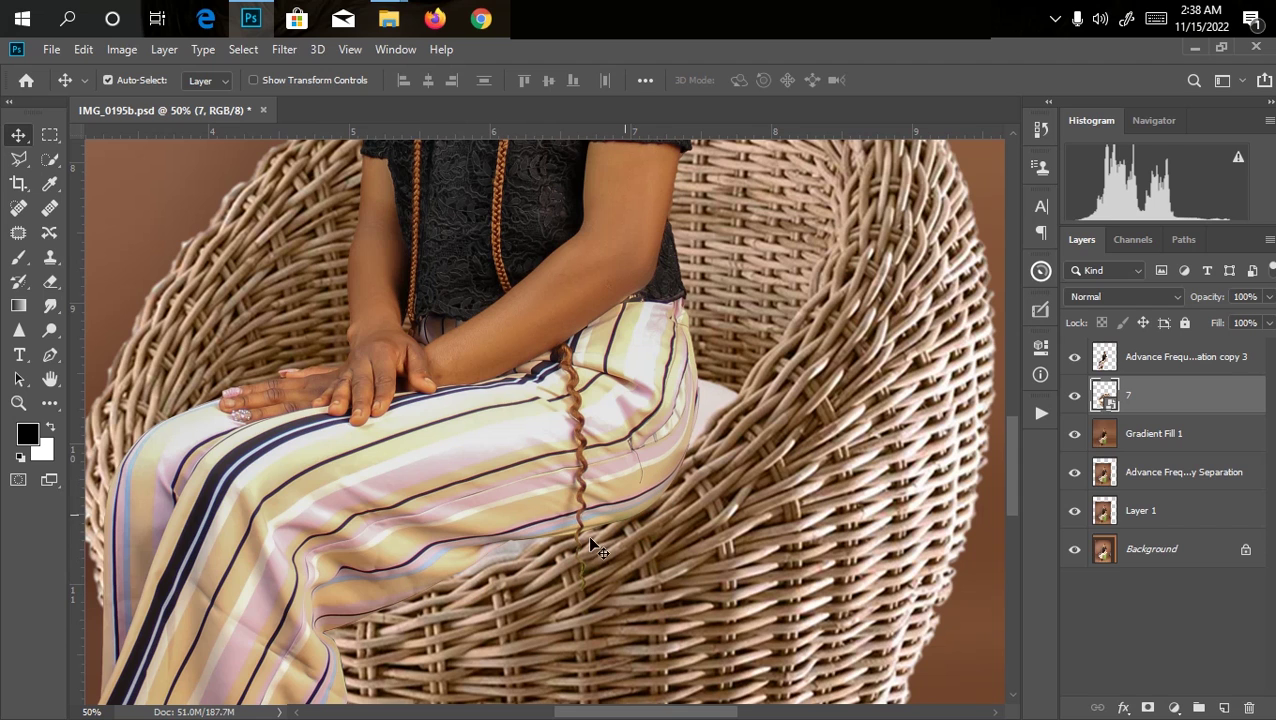
click(1220, 369)
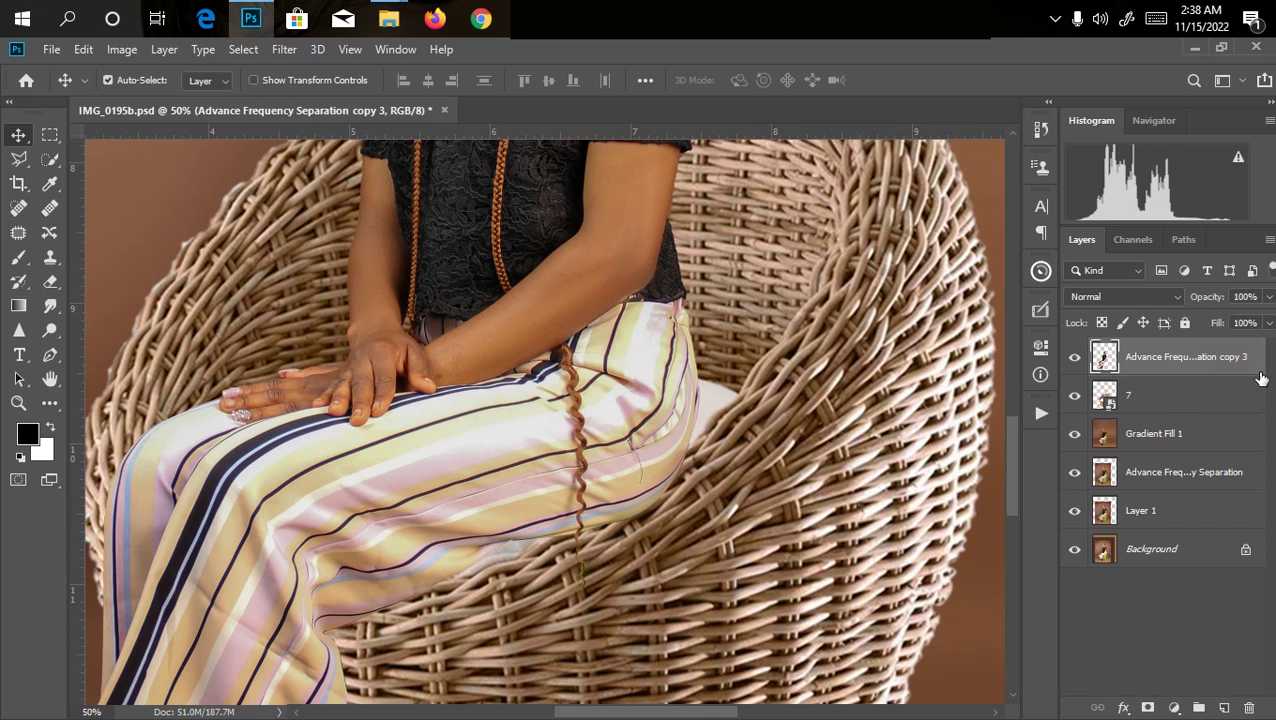
Step: Add a mask to the girl layer, with brush opacity 100% and layer opacity 68%
click(1145, 707)
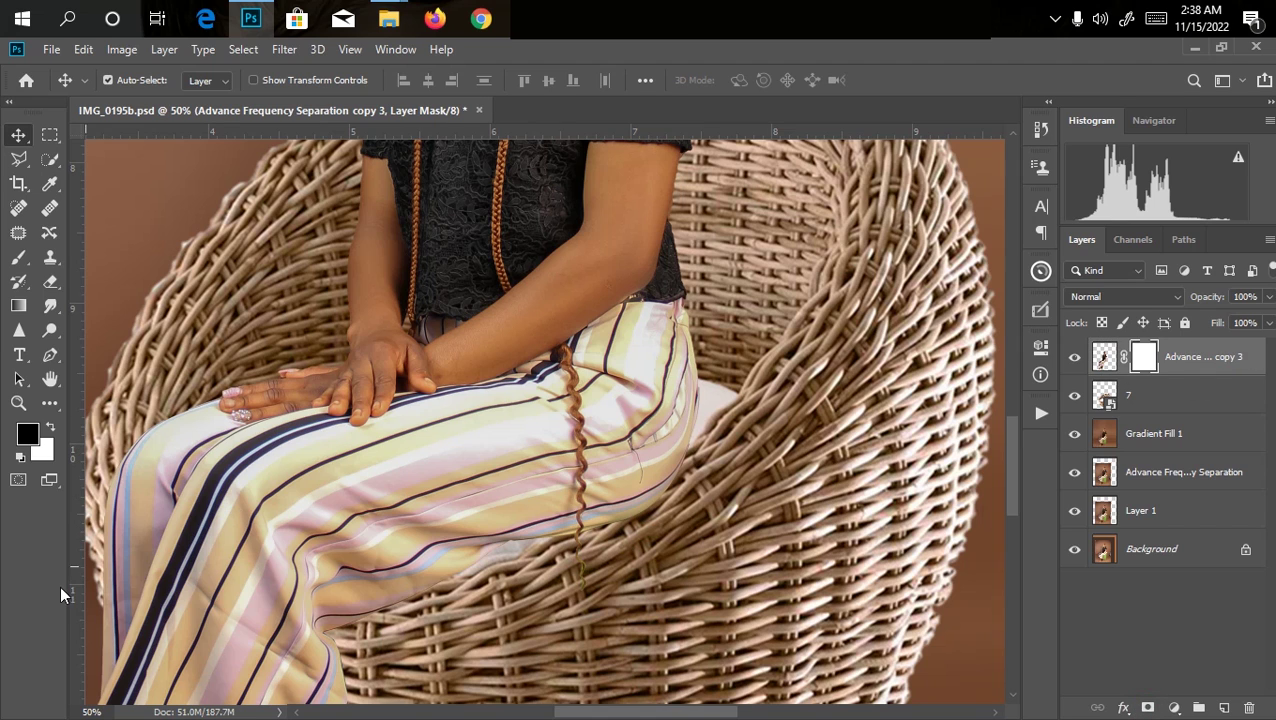
click(18, 258)
click(430, 80)
drag(434, 97, 1030, 442)
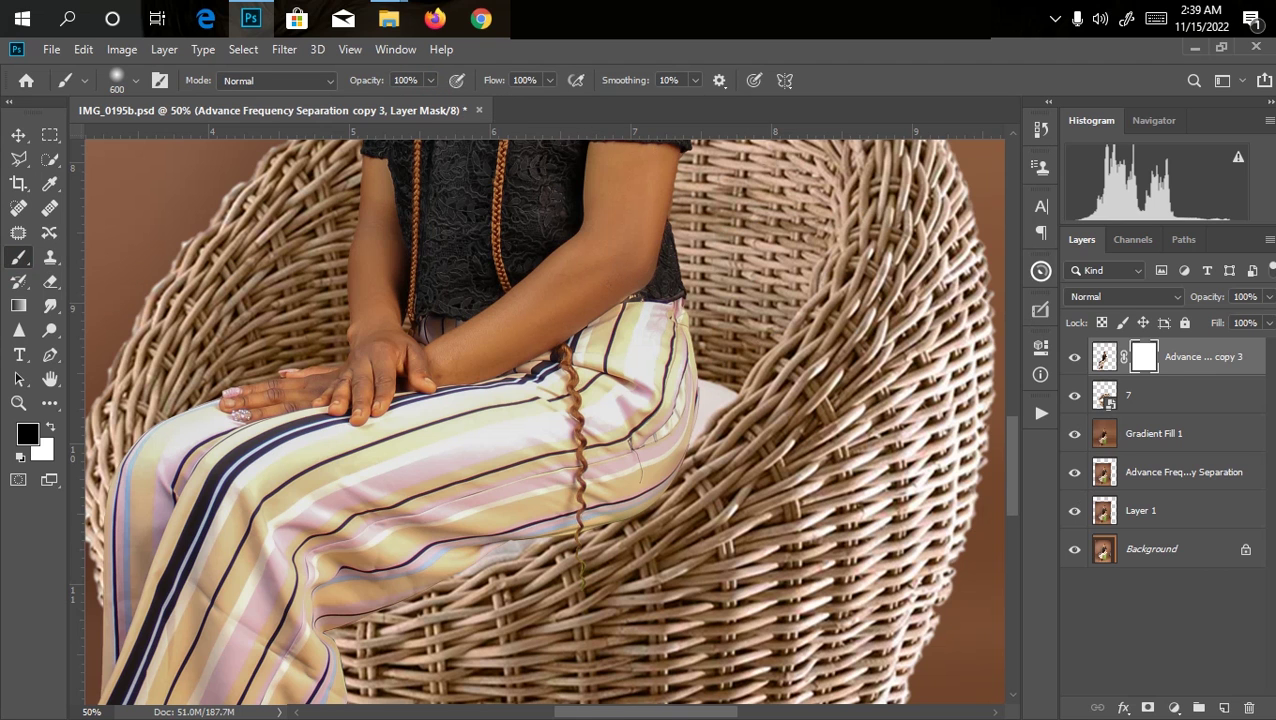
click(1268, 297)
drag(1266, 318, 1240, 325)
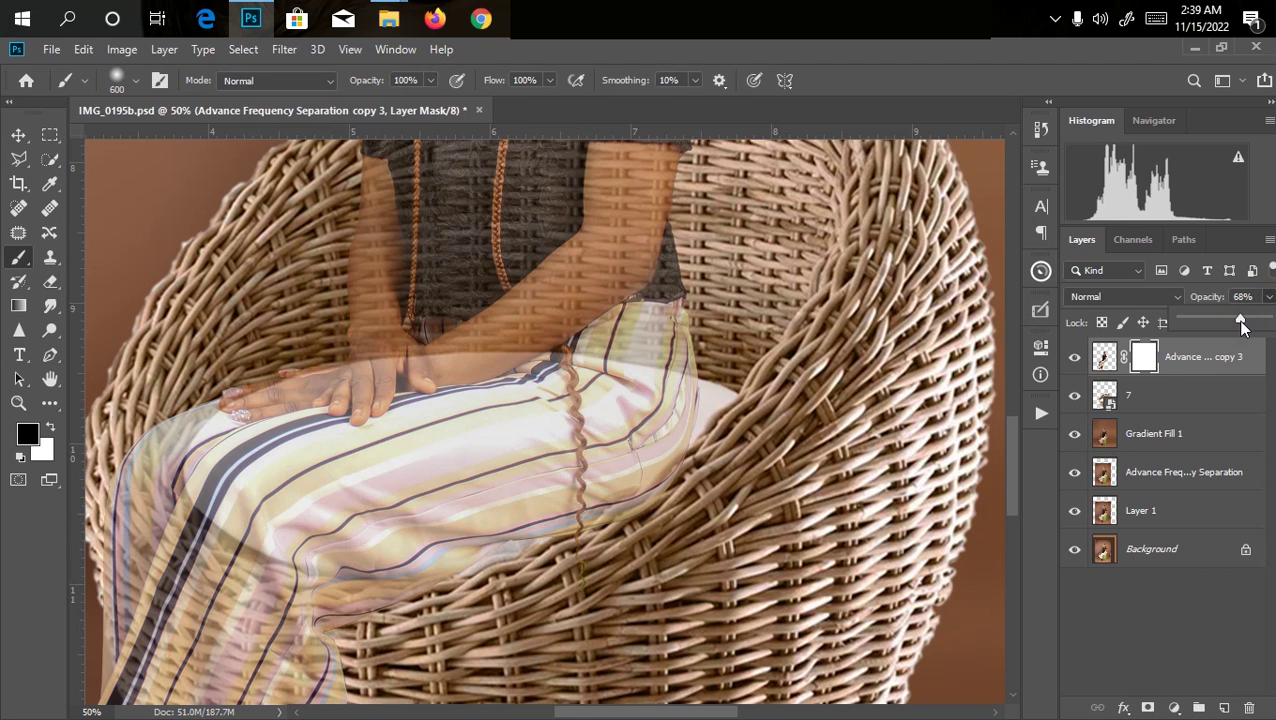
Step: Paint with a 60 px brush to hide the trousers where the wicker armrest overlaps
key(bracketleft)
key(bracketleft)
key(bracketleft)
key(bracketleft)
key(bracketleft)
key(bracketleft)
key(bracketleft)
key(ctrl+plus)
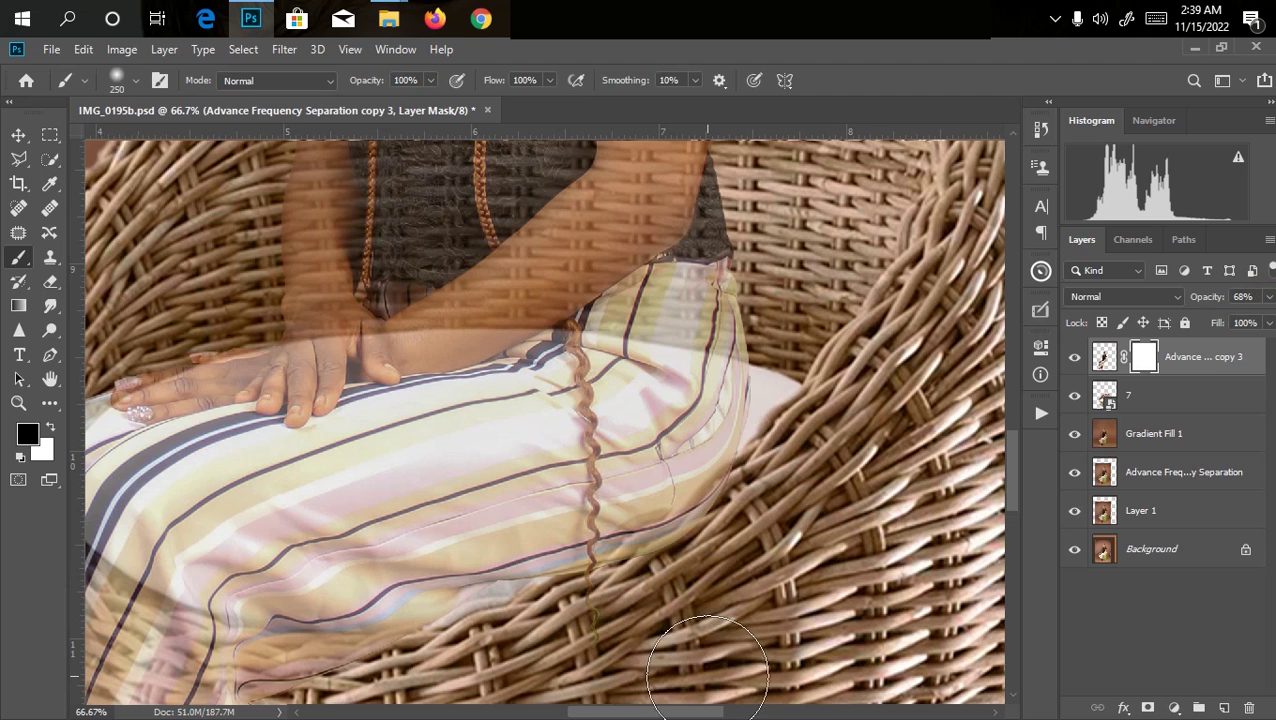
key(bracketleft)
key(bracketleft)
key(bracketleft)
key(bracketleft)
key(bracketleft)
key(bracketleft)
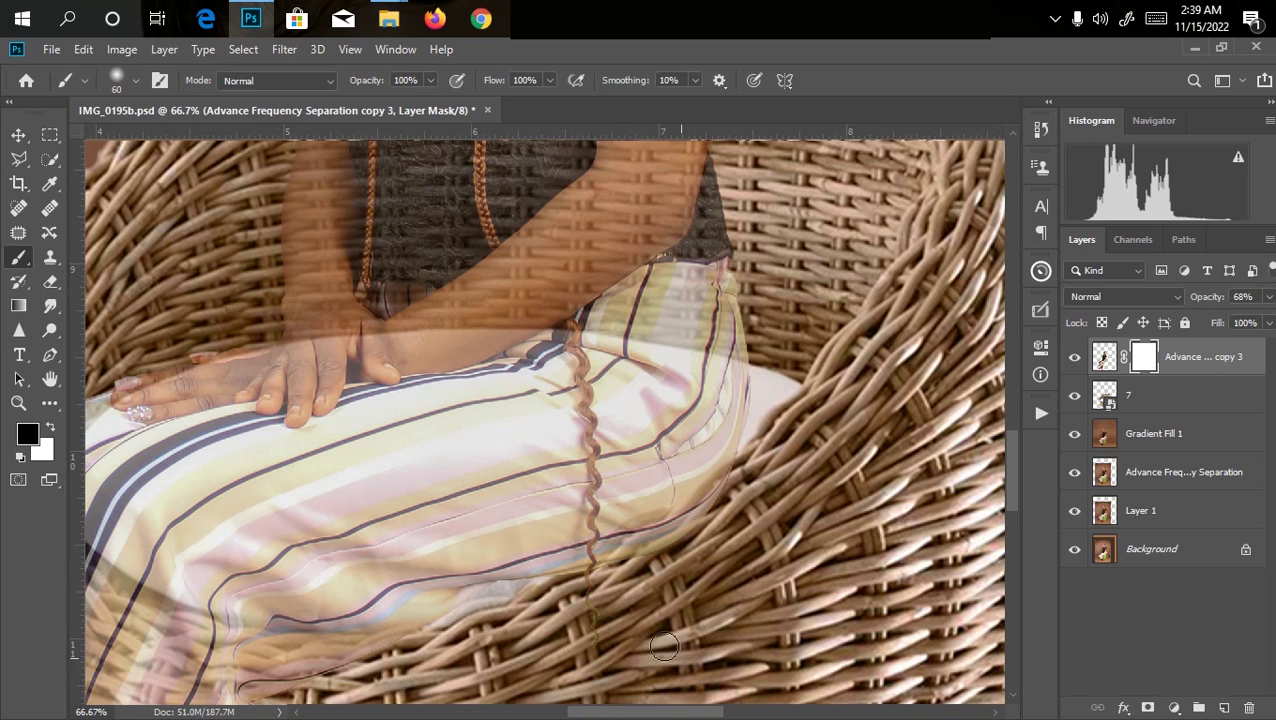
mouse_move(620, 571)
mouse_down()
mouse_move(647, 536)
mouse_move(631, 549)
mouse_move(657, 531)
mouse_move(628, 552)
mouse_move(748, 473)
mouse_move(662, 551)
mouse_move(435, 649)
mouse_move(646, 537)
mouse_up()
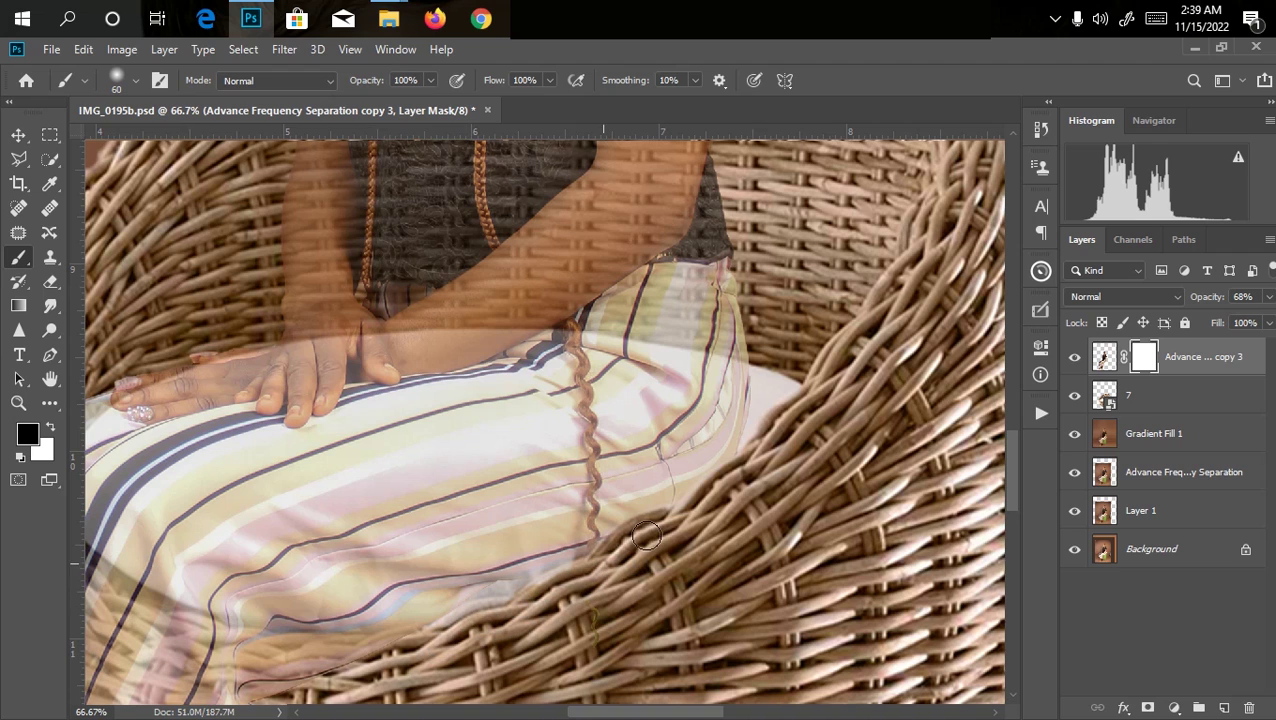
mouse_move(736, 478)
mouse_down()
mouse_move(778, 443)
mouse_move(732, 507)
mouse_move(795, 440)
mouse_move(776, 456)
mouse_up()
mouse_move(655, 588)
mouse_down()
mouse_move(572, 616)
mouse_move(664, 550)
mouse_up()
Step: Restore the girl layer to 100% opacity and fit the whole image in view
click(1269, 297)
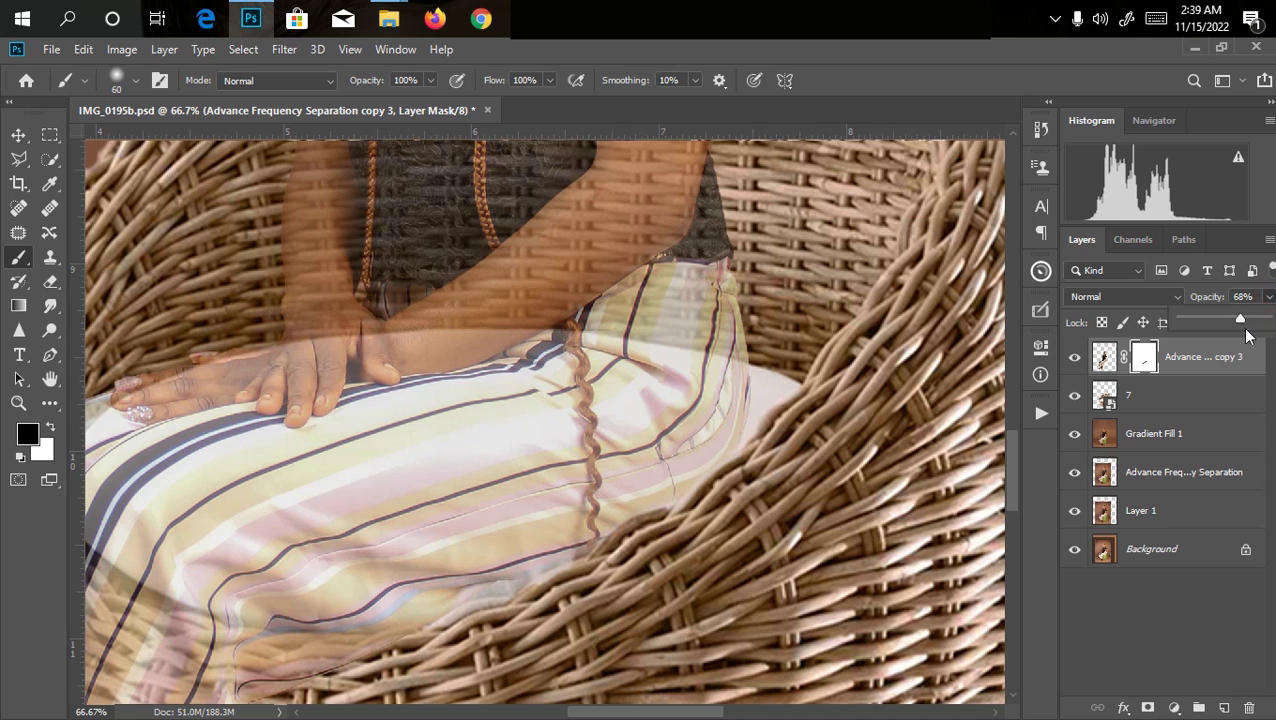
drag(1247, 322, 1270, 322)
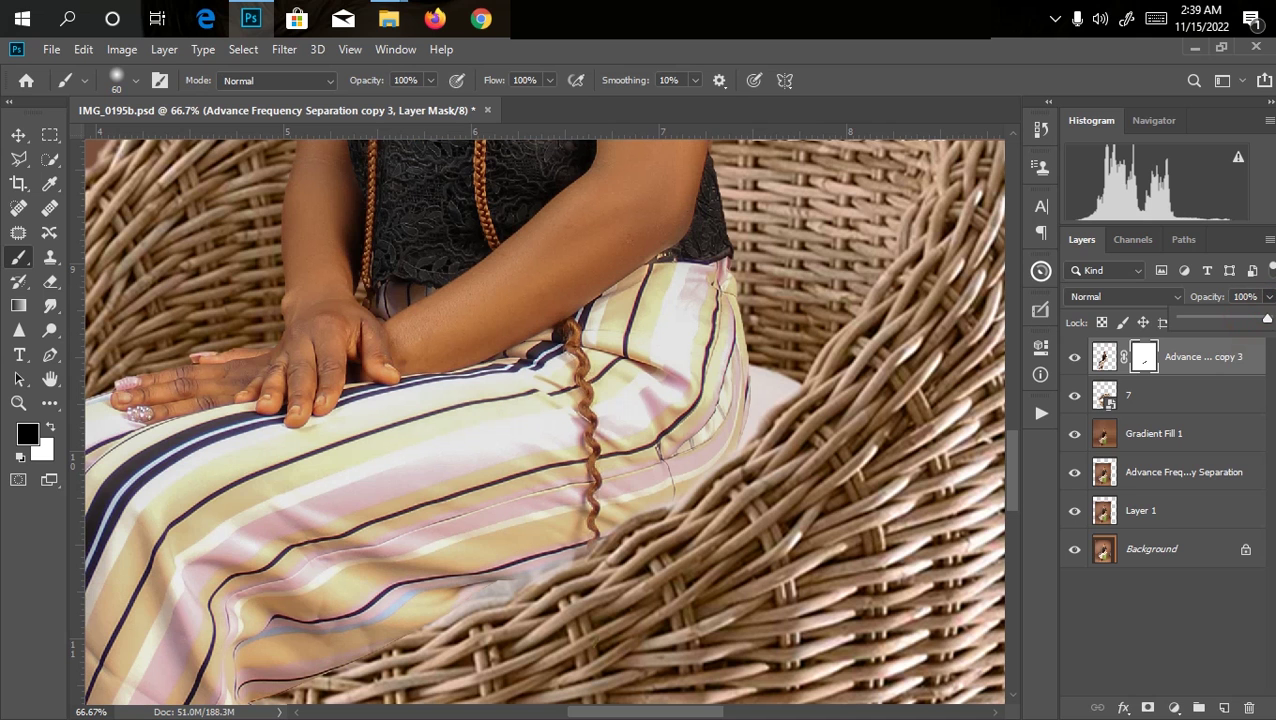
key(ctrl+minus)
key(ctrl+minus)
key(ctrl+minus)
key(ctrl+minus)
key(ctrl+minus)
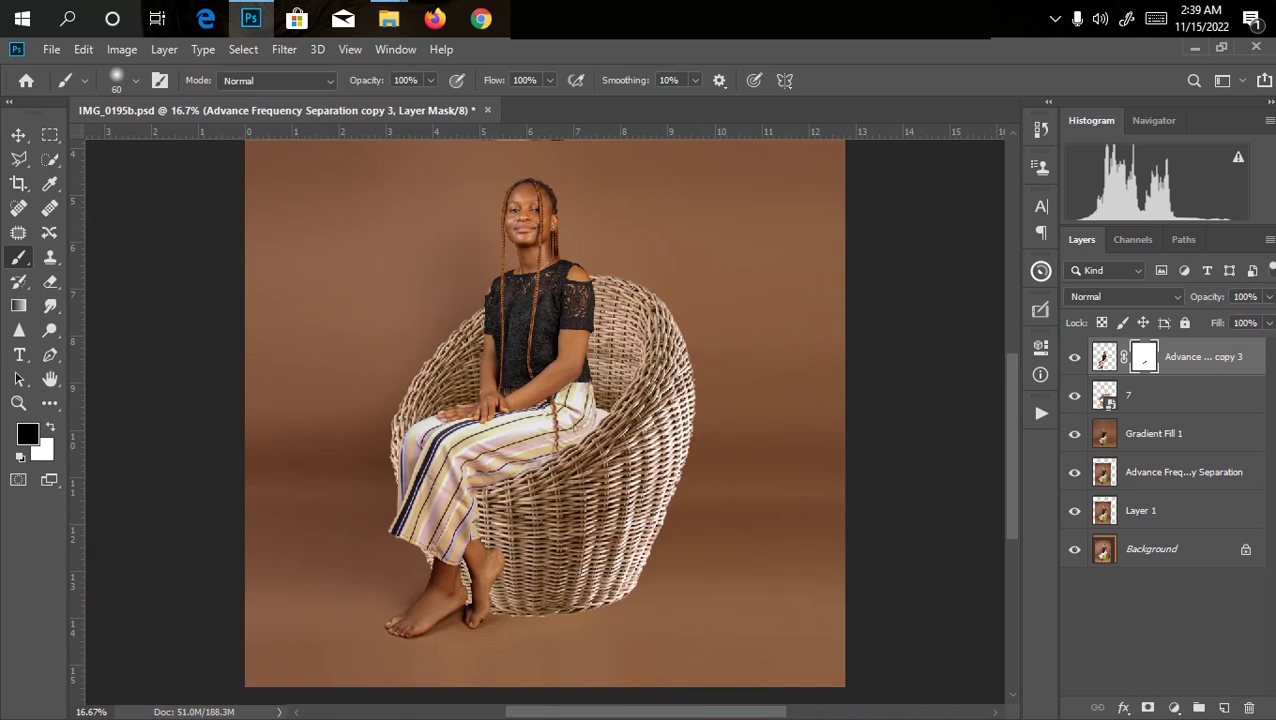
key(ctrl+minus)
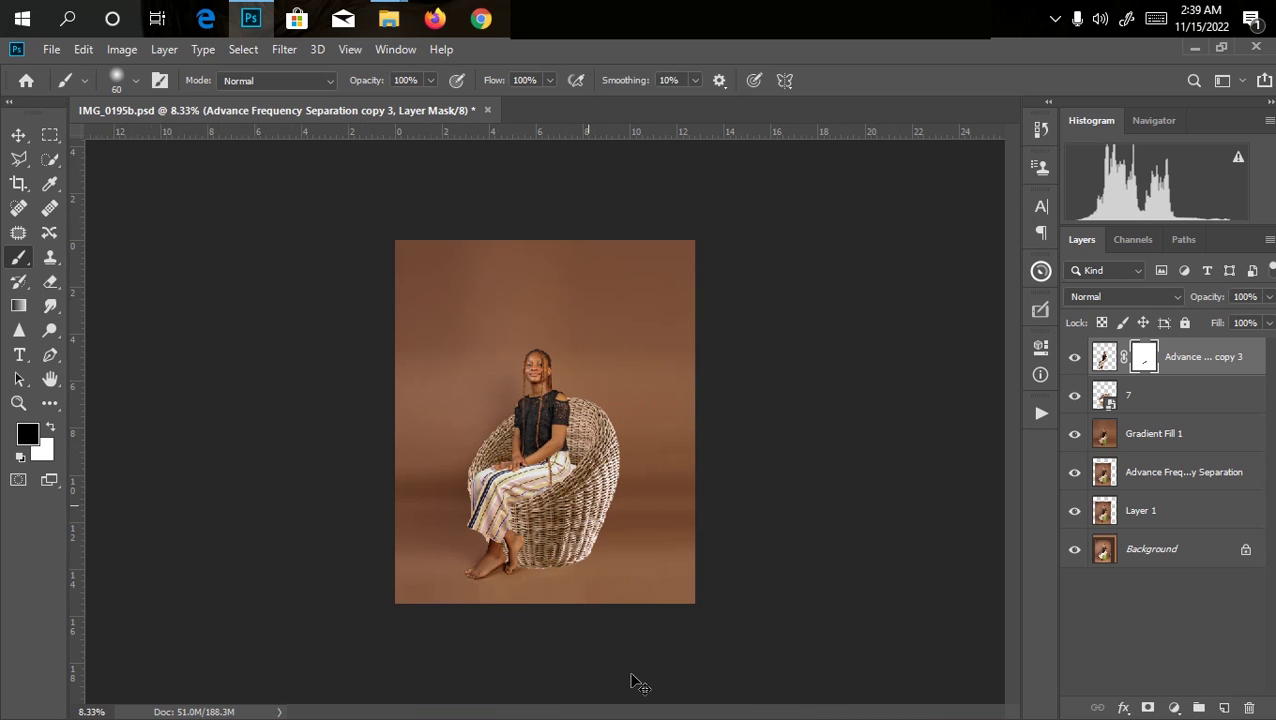
key(ctrl+plus)
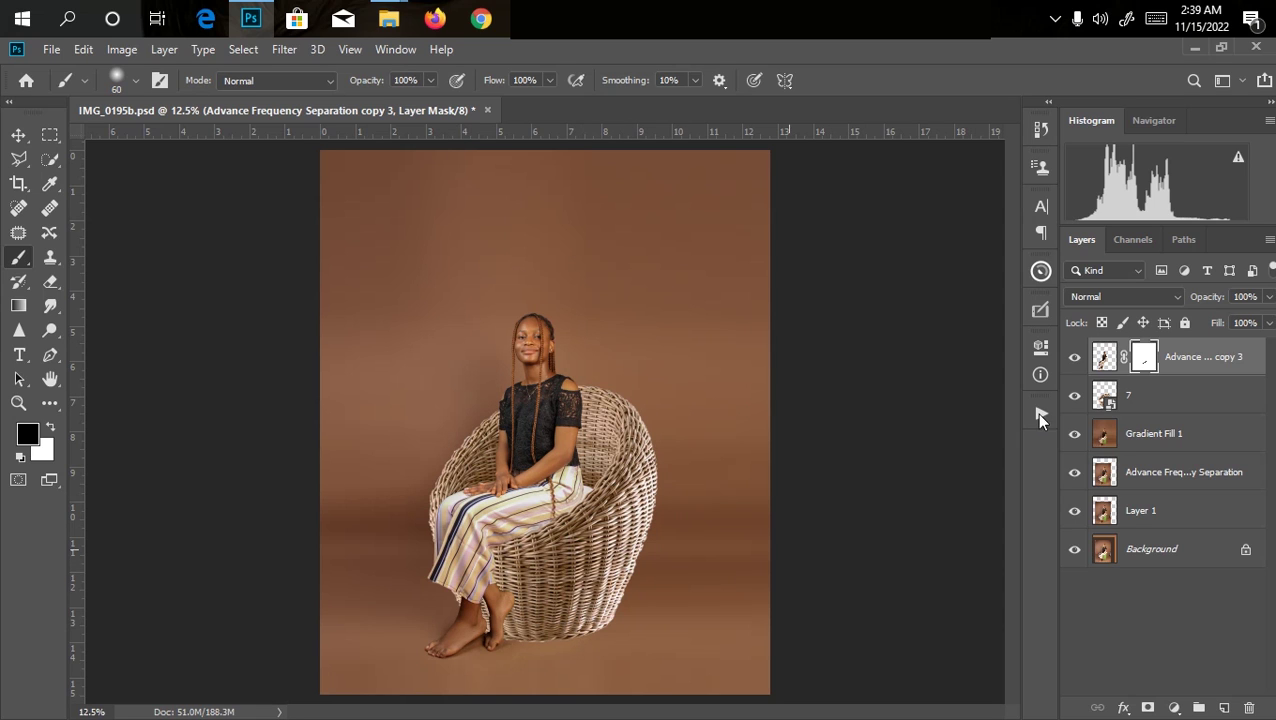
click(1190, 400)
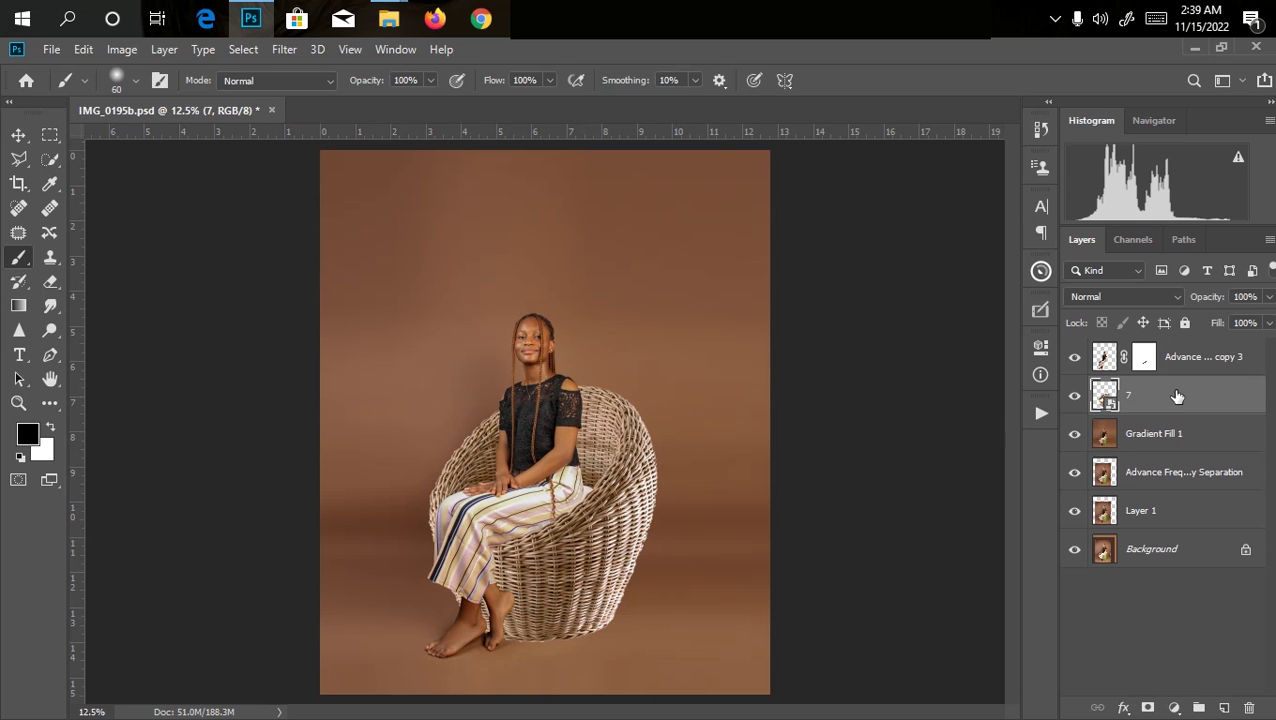
Step: Darken the chair layer with a Curves adjustment pulling the midpoint down
key(ctrl+m)
drag(740, 276, 758, 296)
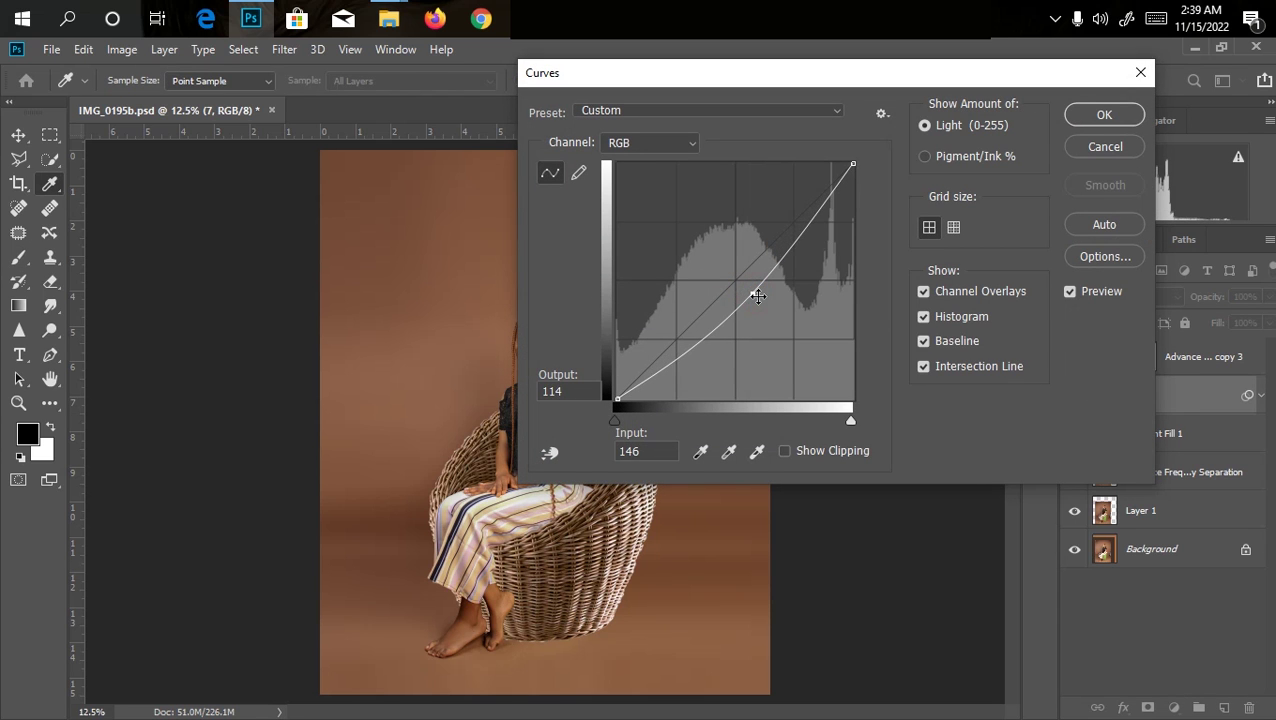
key(Return)
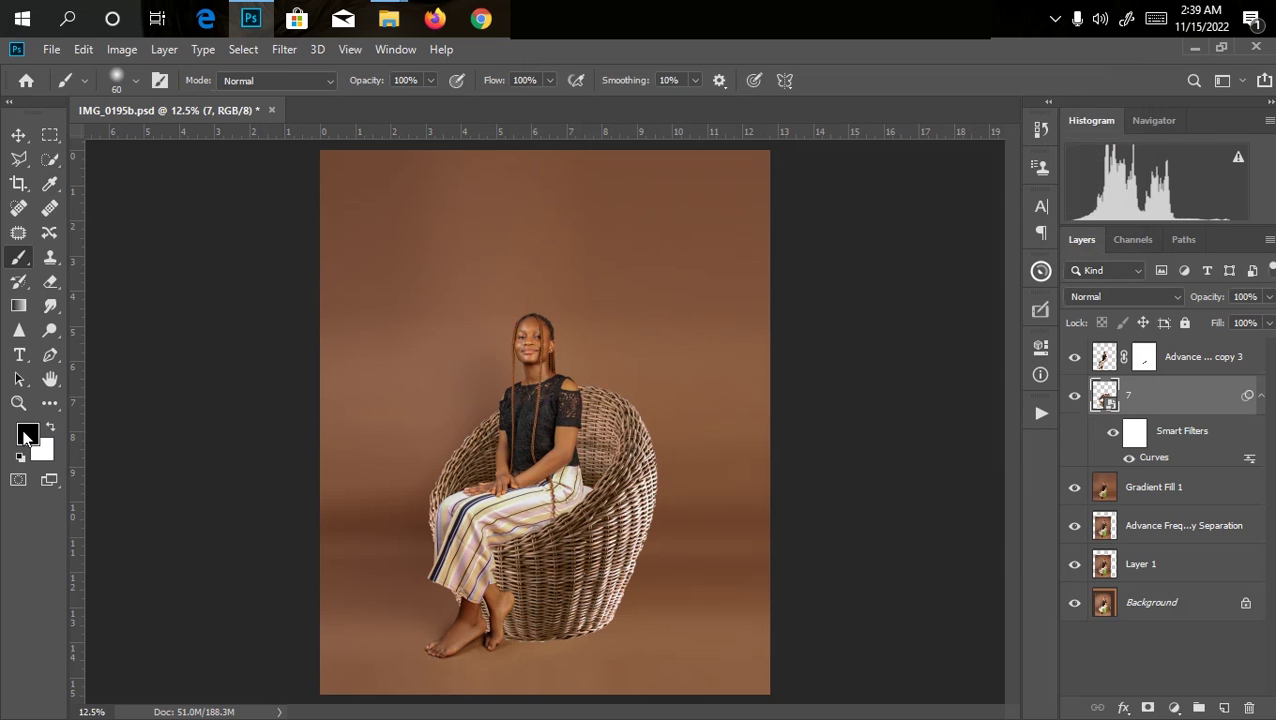
Step: Sample the brown backdrop as the foreground colour
click(27, 435)
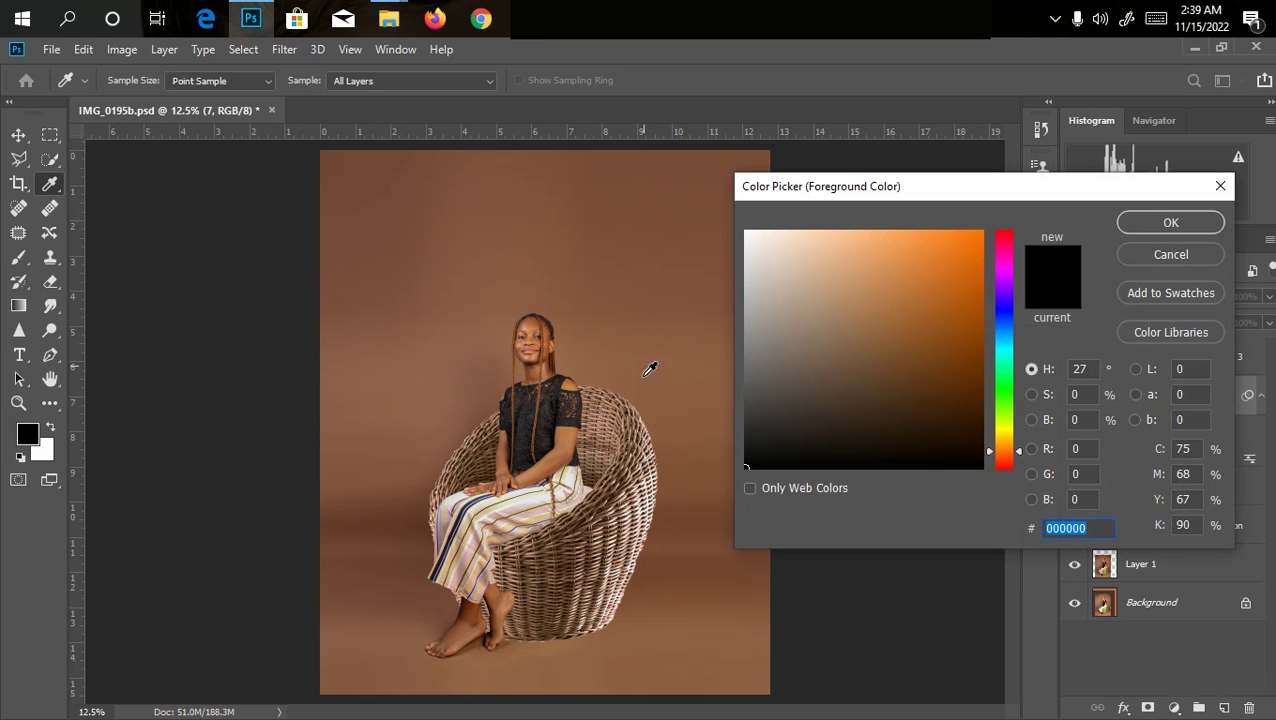
click(679, 363)
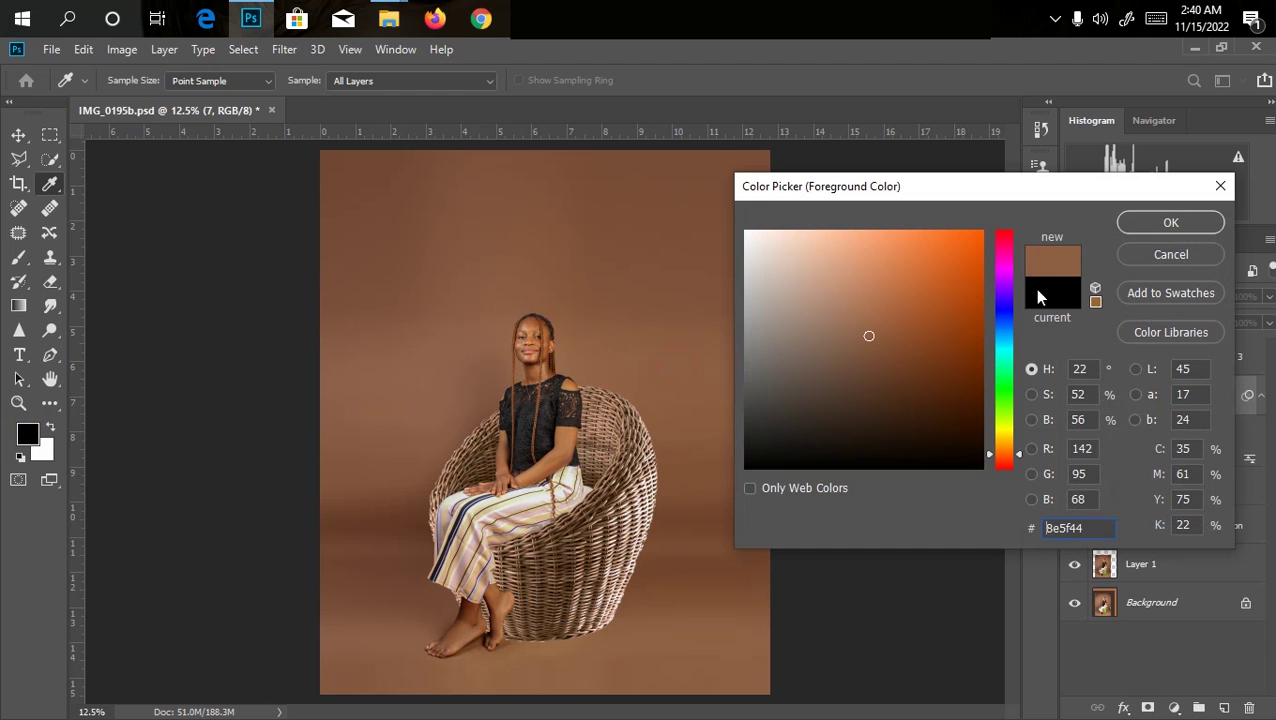
click(1150, 223)
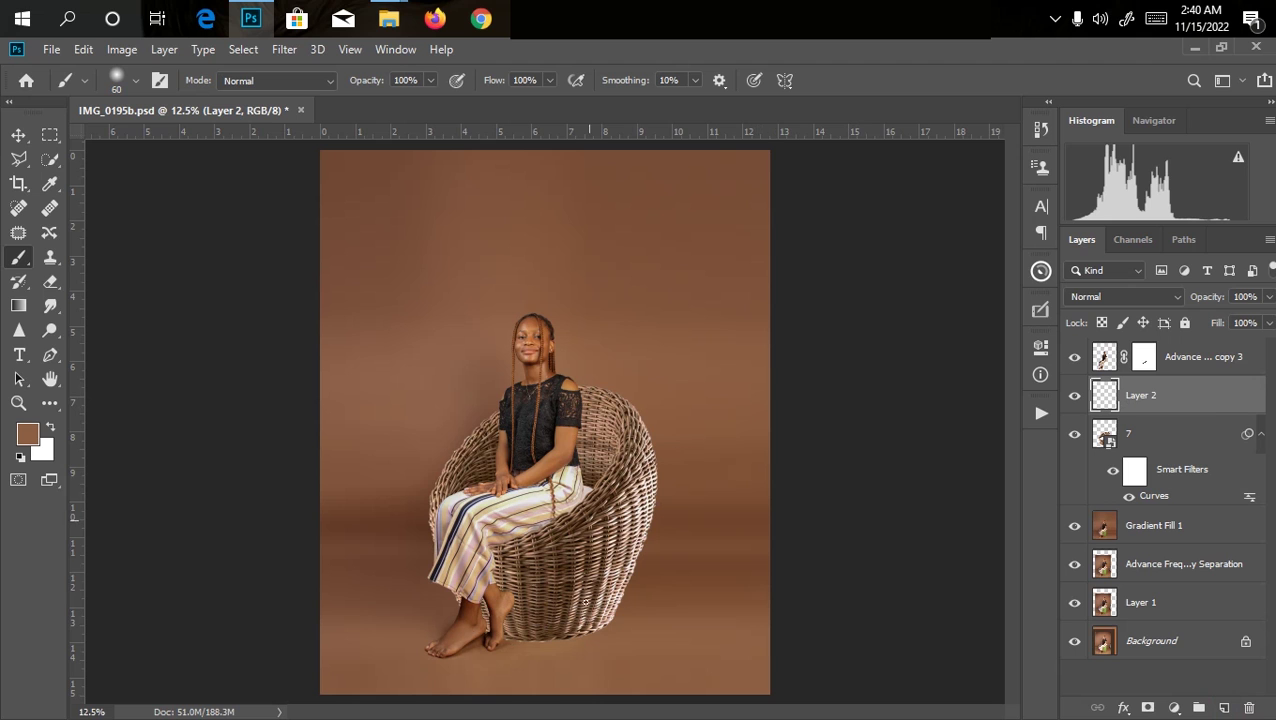
Step: Clip Layer 2 to the chair layer and set the brush to 400 px at 25% opacity
right_click(1197, 407)
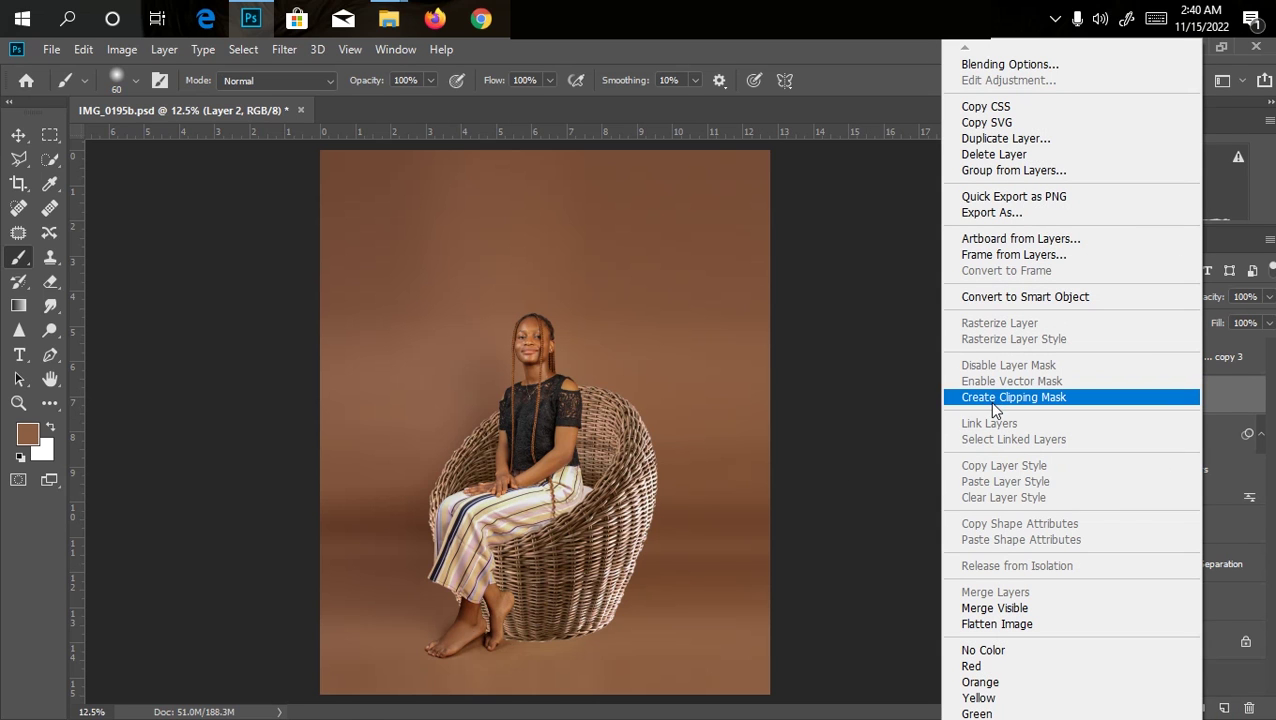
click(995, 398)
key(bracketright)
key(bracketright)
key(bracketright)
key(bracketright)
key(bracketright)
key(bracketright)
key(bracketright)
key(bracketright)
key(bracketright)
key(bracketright)
key(bracketright)
key(bracketright)
key(bracketright)
key(bracketright)
key(bracketright)
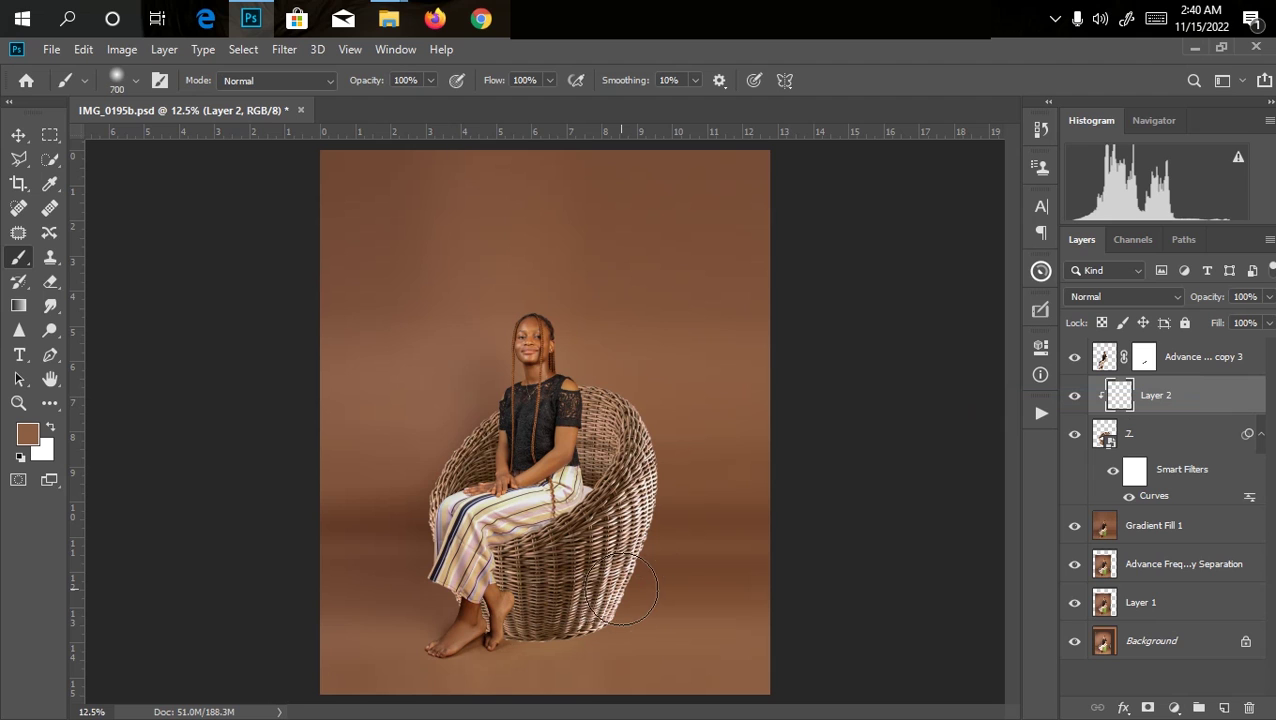
key(bracketleft)
key(bracketleft)
key(bracketleft)
click(430, 80)
drag(392, 104, 379, 104)
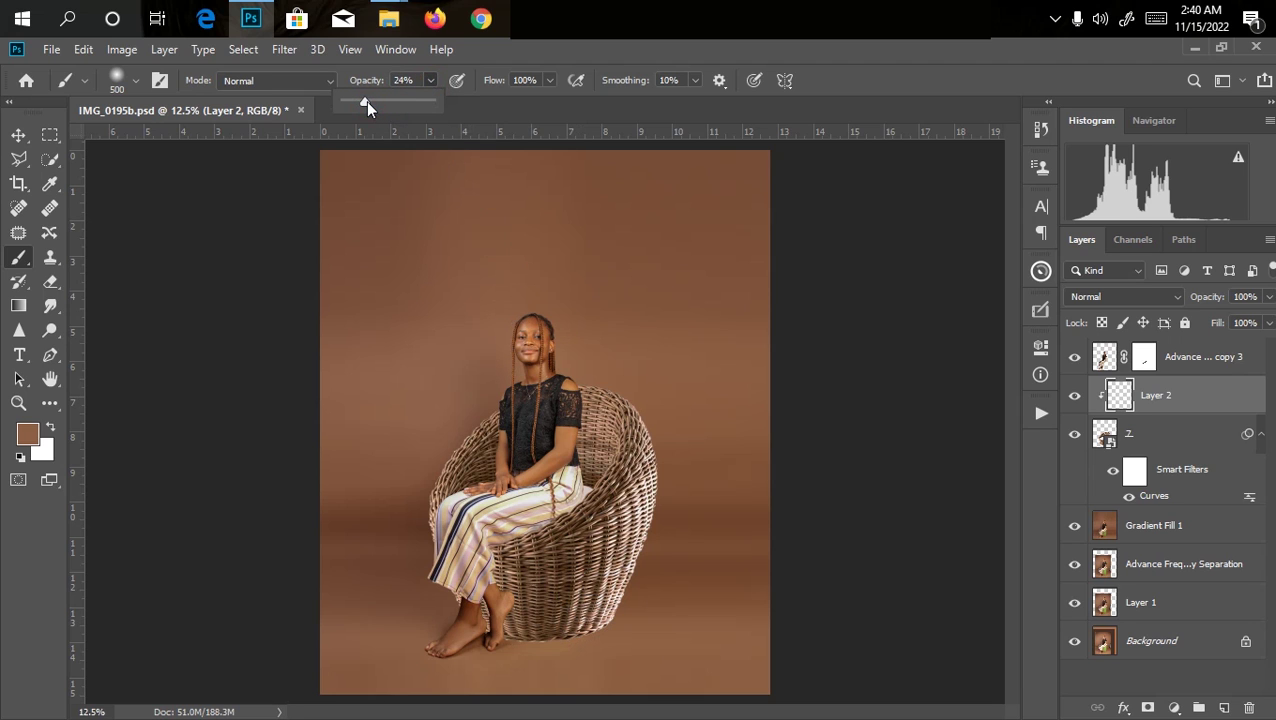
drag(366, 101, 367, 101)
key(bracketleft)
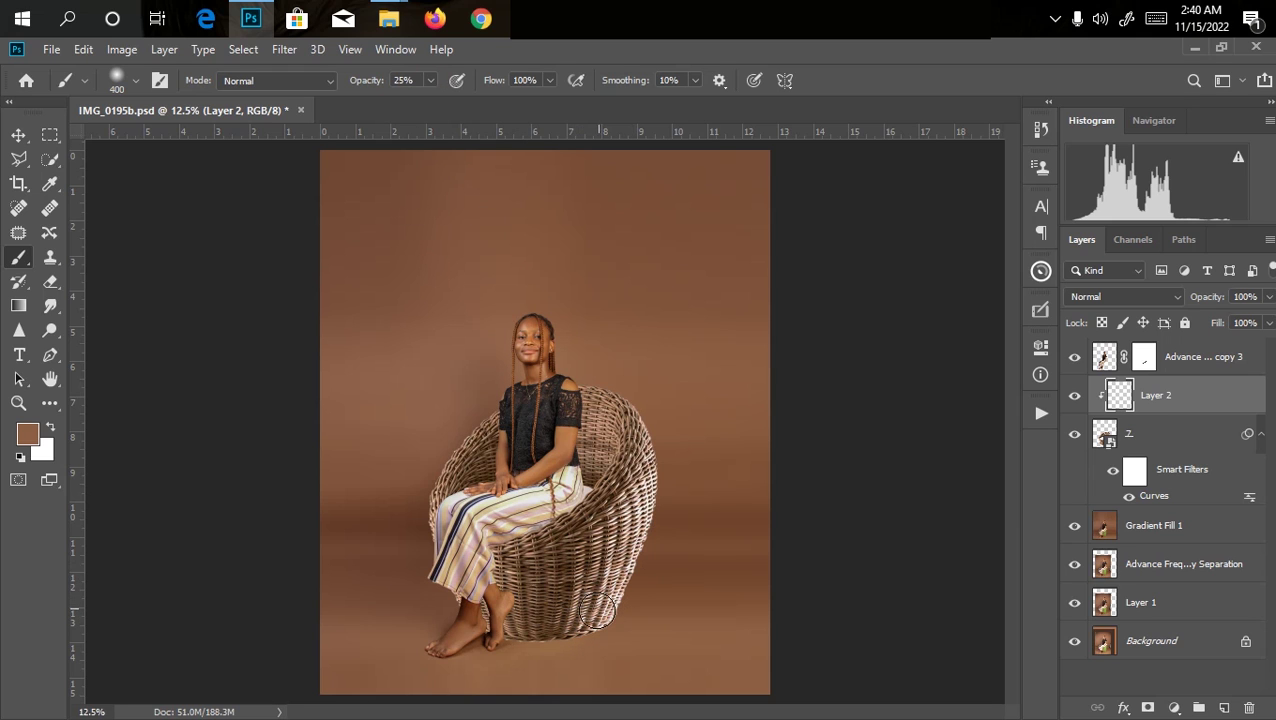
Step: Paint soft brown strokes along the chair's right side on Layer 2
mouse_move(584, 630)
mouse_down()
mouse_move(645, 450)
mouse_move(596, 586)
mouse_move(517, 630)
mouse_move(622, 598)
mouse_move(667, 484)
mouse_move(656, 441)
mouse_move(631, 535)
mouse_move(638, 570)
mouse_up()
key(ctrl+minus)
key(ctrl+minus)
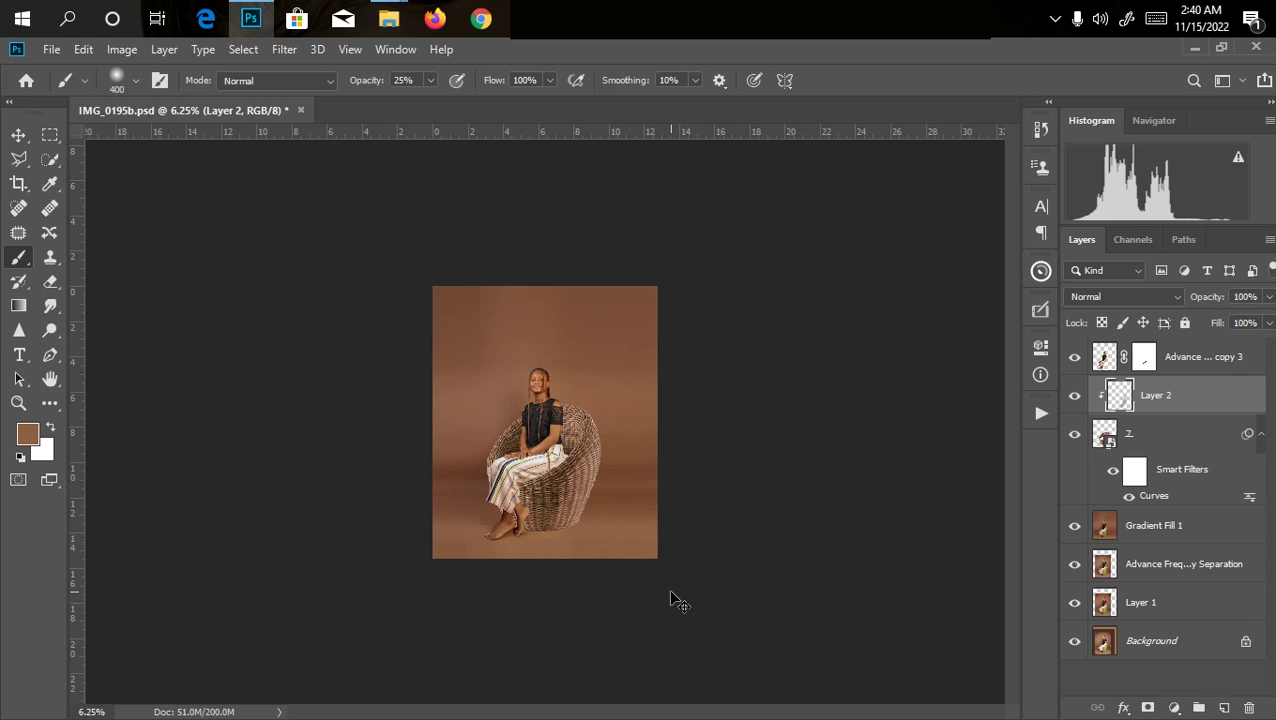
key(ctrl+plus)
mouse_move(505, 600)
mouse_down()
mouse_move(550, 561)
mouse_move(600, 502)
mouse_move(634, 411)
mouse_move(609, 583)
mouse_up()
key(ctrl+plus)
key(ctrl+minus)
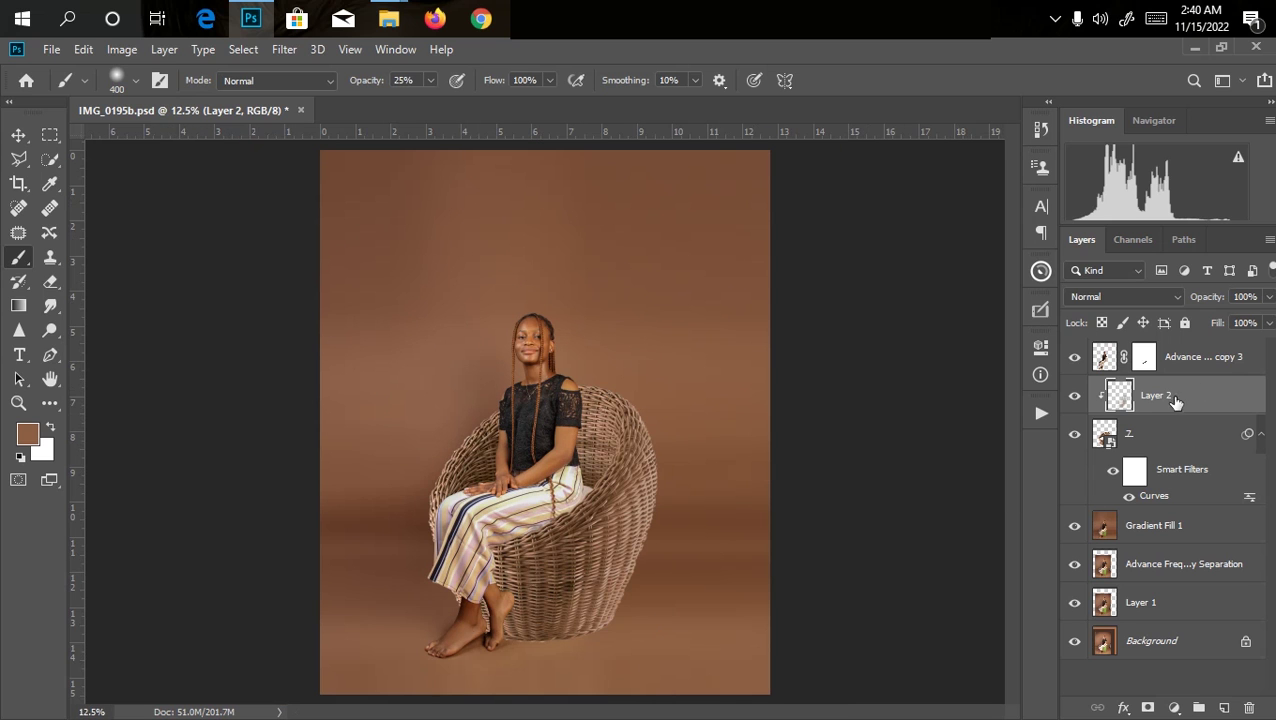
click(1267, 296)
drag(1249, 325, 1251, 330)
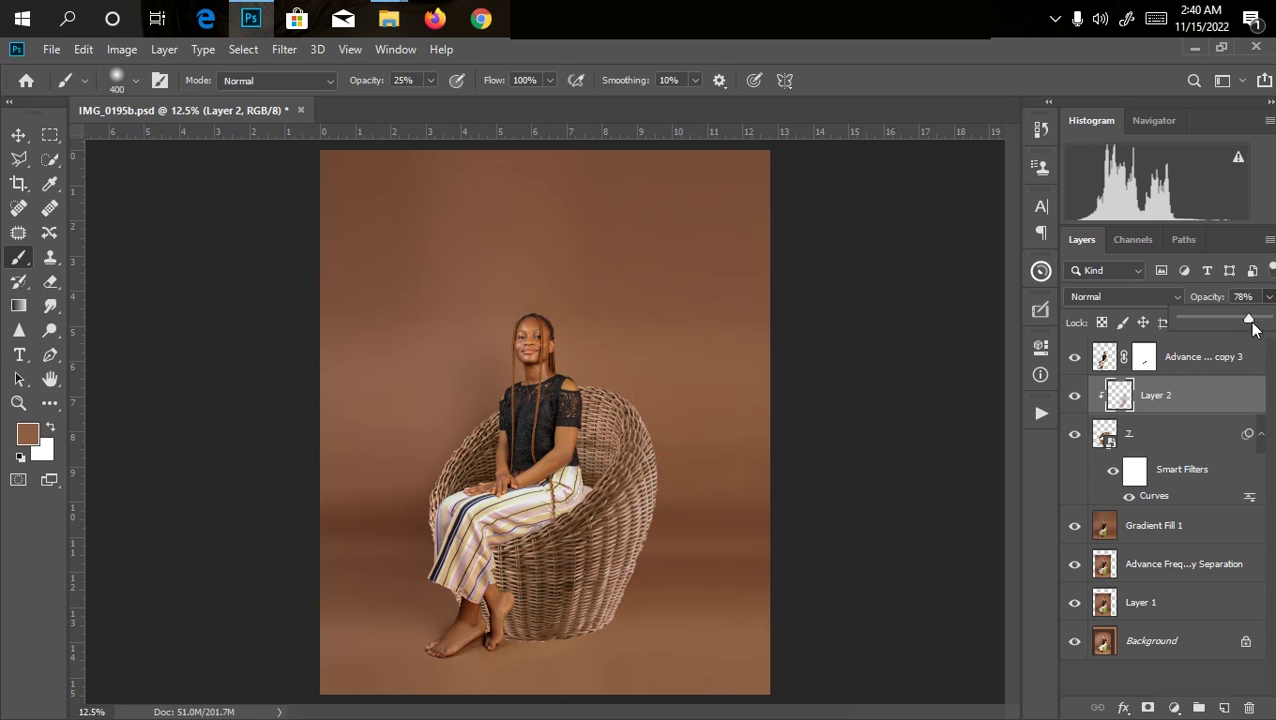
key(ctrl+z)
Step: Fit the photo in the window and dab more brown on the chair's lower right
key(ctrl+plus)
scroll(545, 420, left, 5)
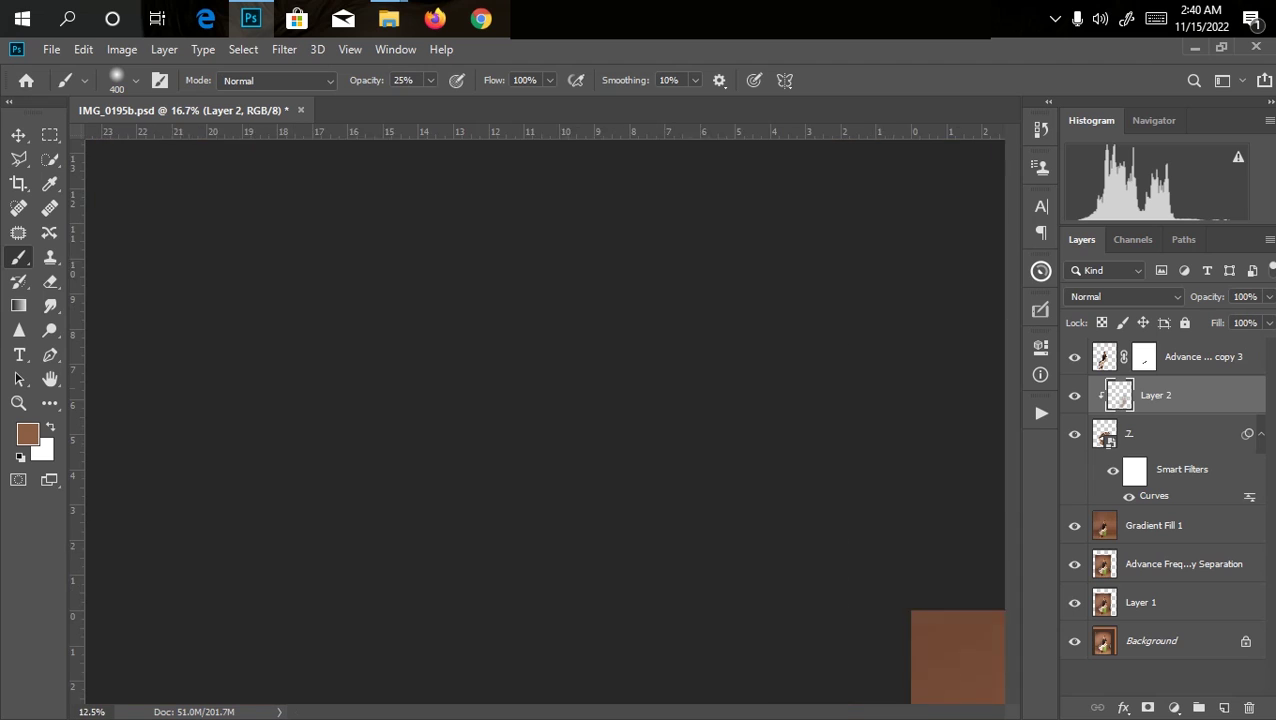
key(ctrl+0)
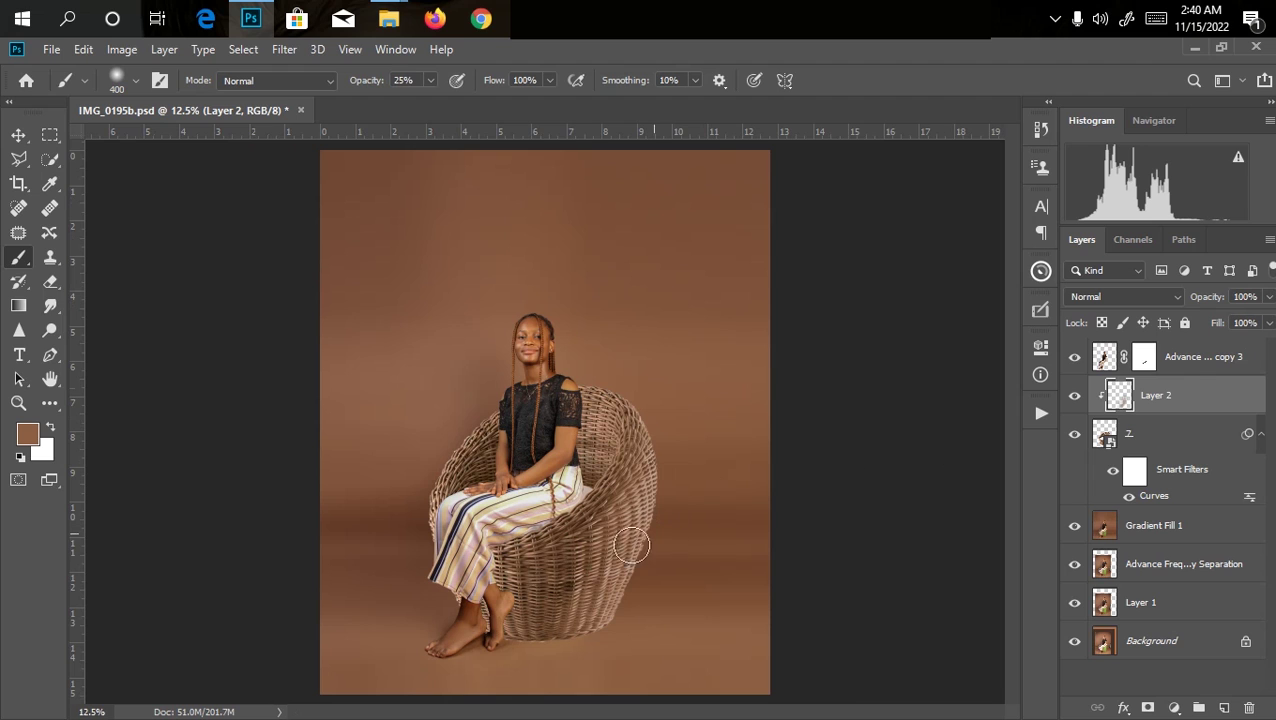
click(555, 630)
click(1166, 532)
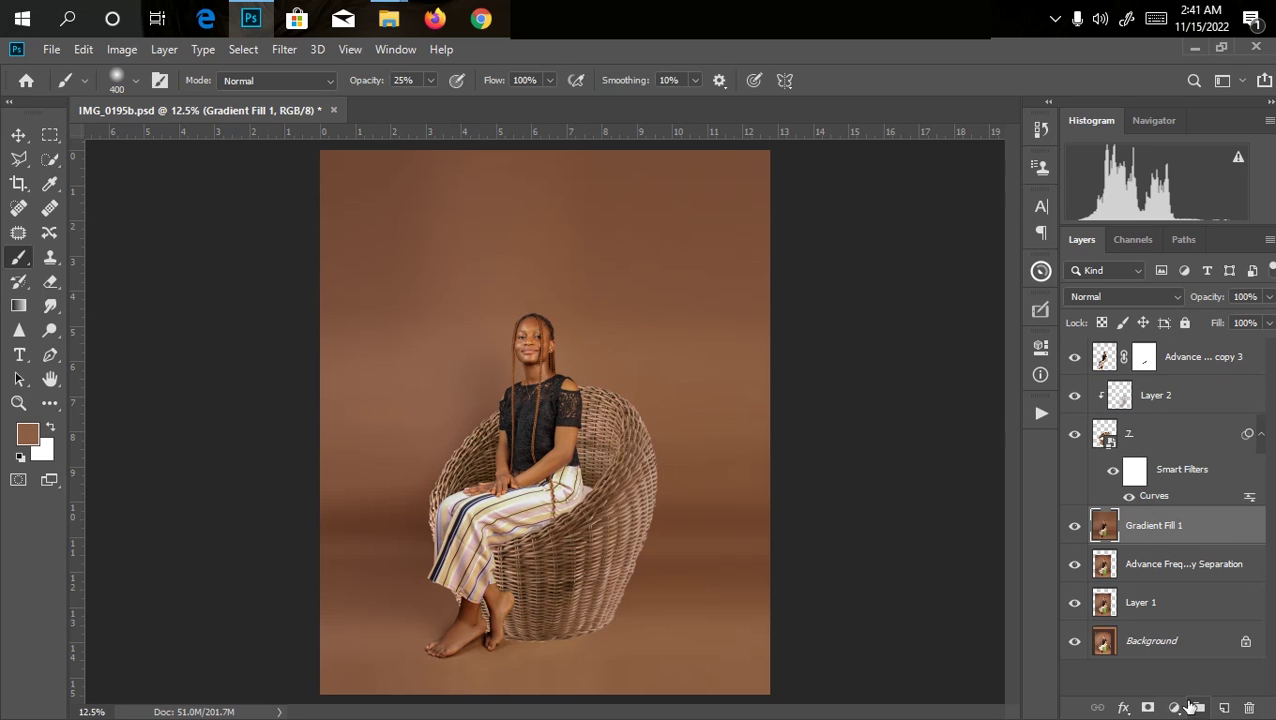
Step: Add a new Layer 3 above Gradient Fill 1 and set the foreground to #000000
click(1223, 708)
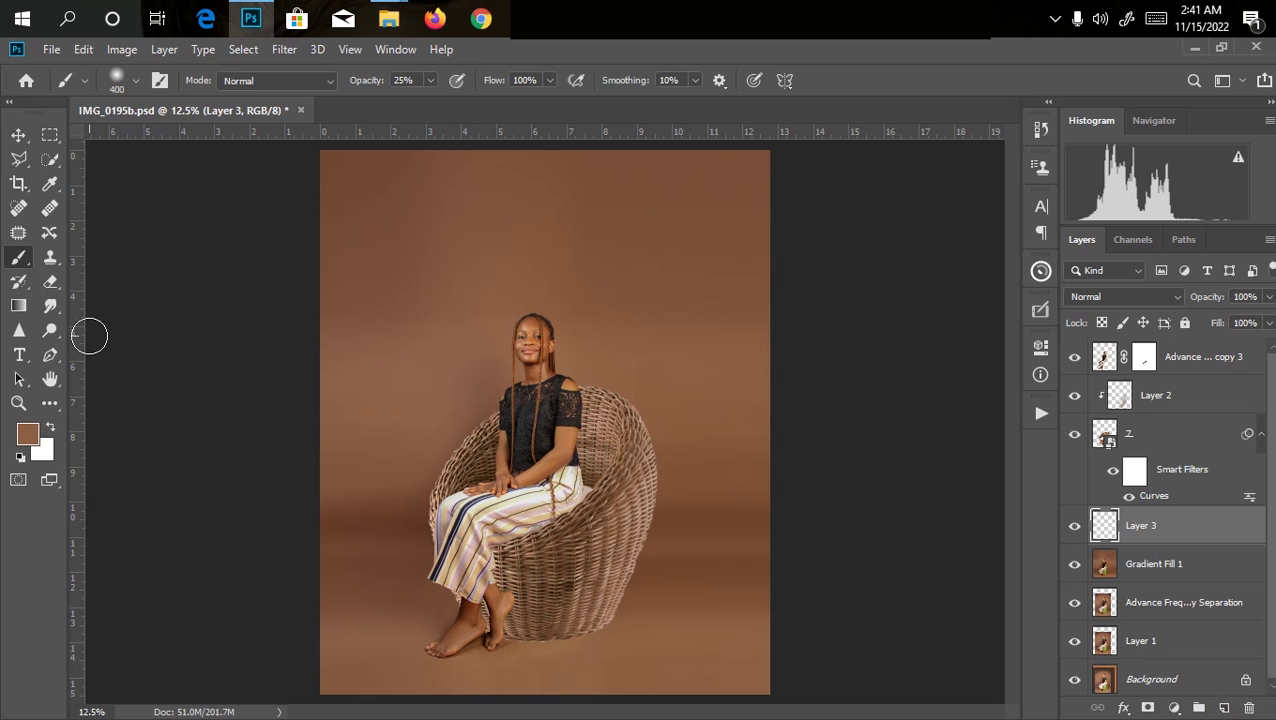
click(24, 433)
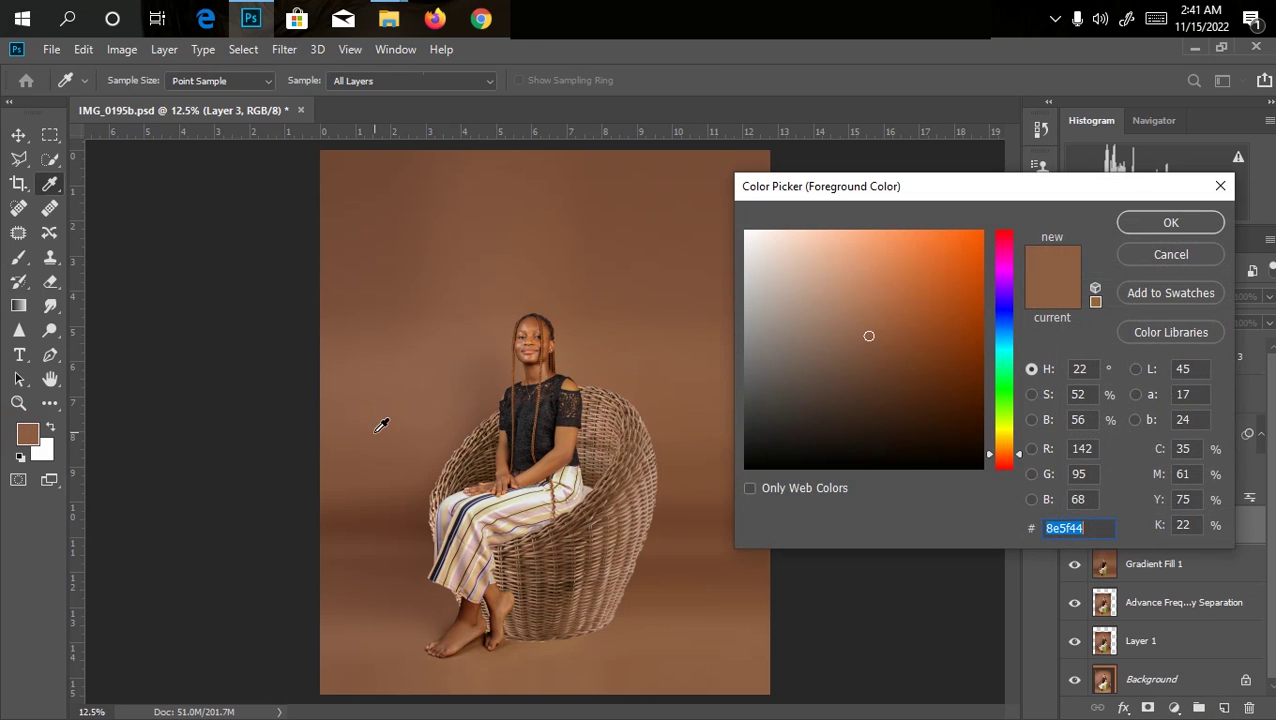
text(000000)
key(Return)
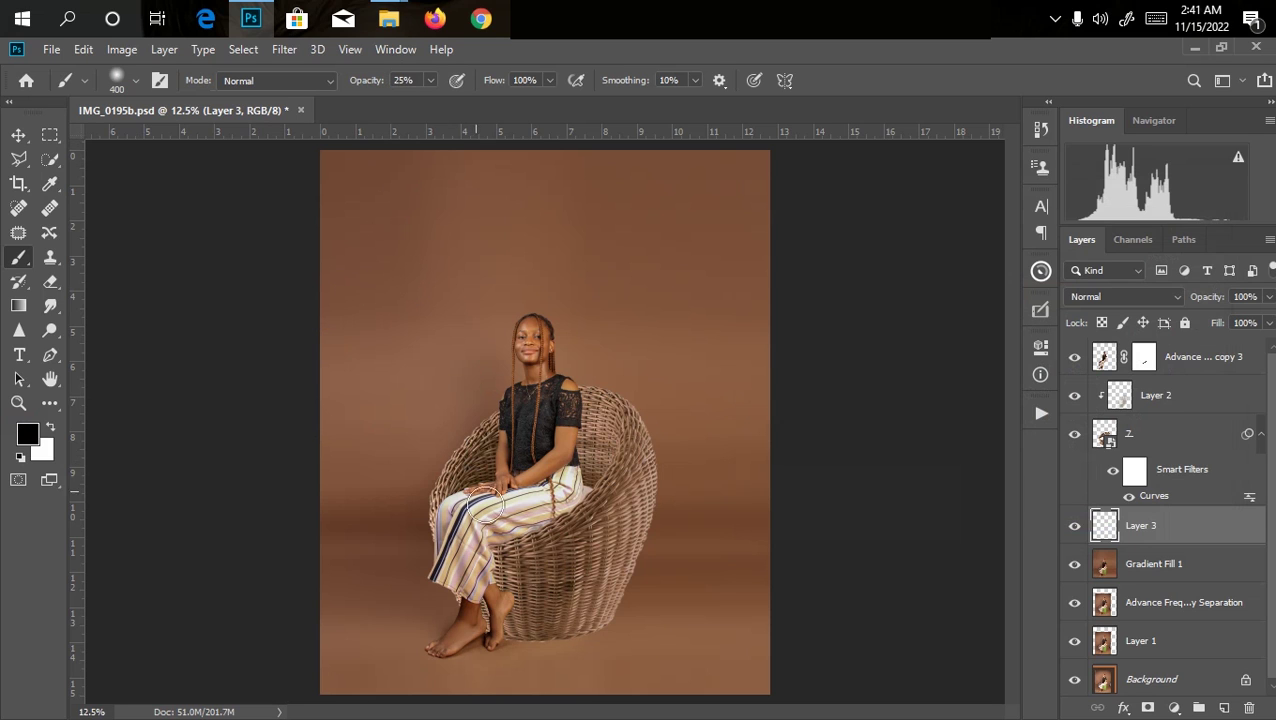
Step: Brush a soft black shadow with a 500 px brush along the chair's lower right base
key(bracketright)
key(bracketright)
key(bracketright)
key(bracketright)
key(bracketleft)
key(bracketleft)
key(bracketleft)
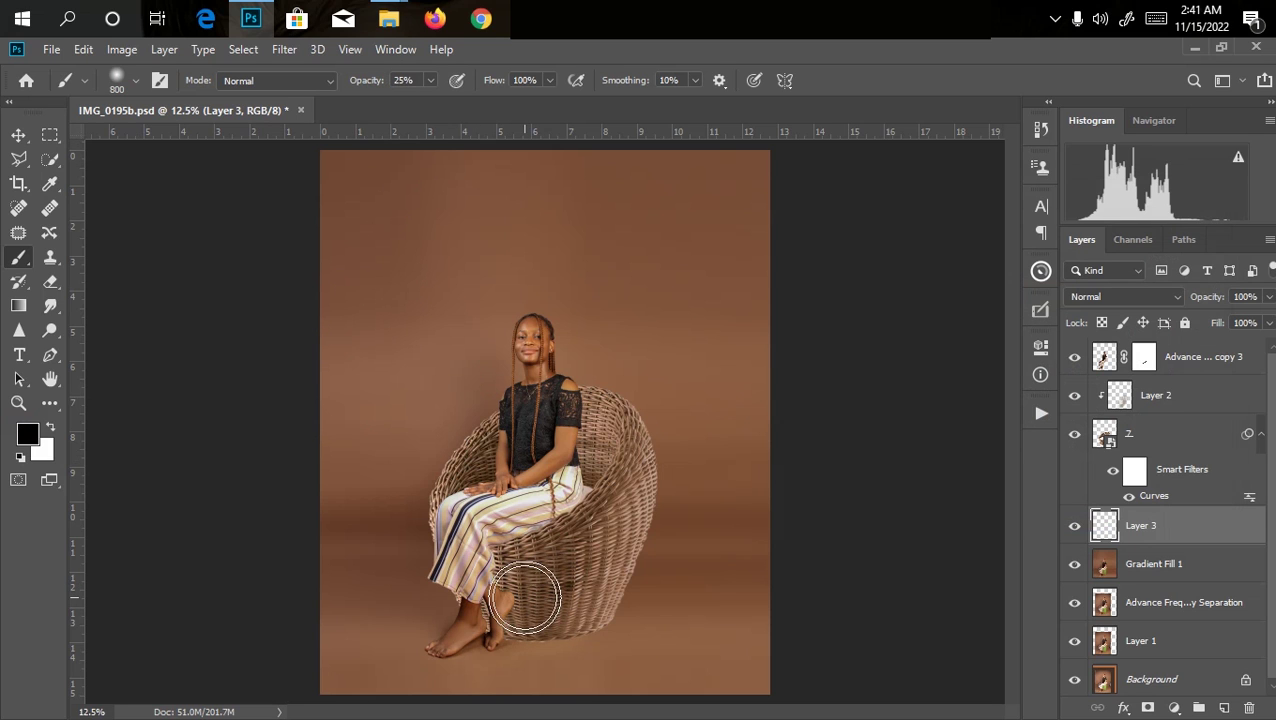
mouse_move(517, 620)
mouse_down()
mouse_move(581, 621)
mouse_move(515, 632)
mouse_move(589, 615)
mouse_move(647, 573)
mouse_move(588, 589)
mouse_move(574, 624)
mouse_move(640, 578)
mouse_move(599, 612)
mouse_move(561, 618)
mouse_move(641, 578)
mouse_move(493, 612)
mouse_move(590, 609)
mouse_move(639, 567)
mouse_move(607, 585)
mouse_move(772, 567)
mouse_up()
mouse_move(646, 567)
mouse_down()
mouse_move(681, 565)
mouse_move(646, 575)
mouse_up()
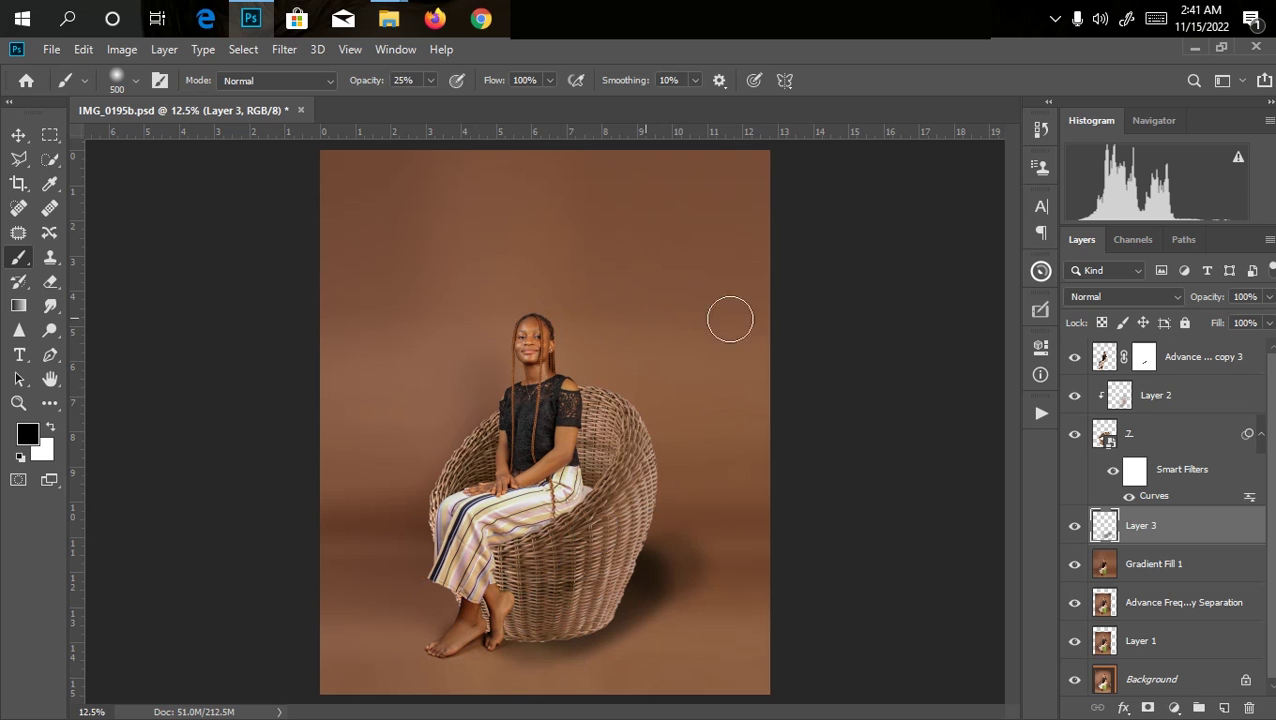
click(285, 50)
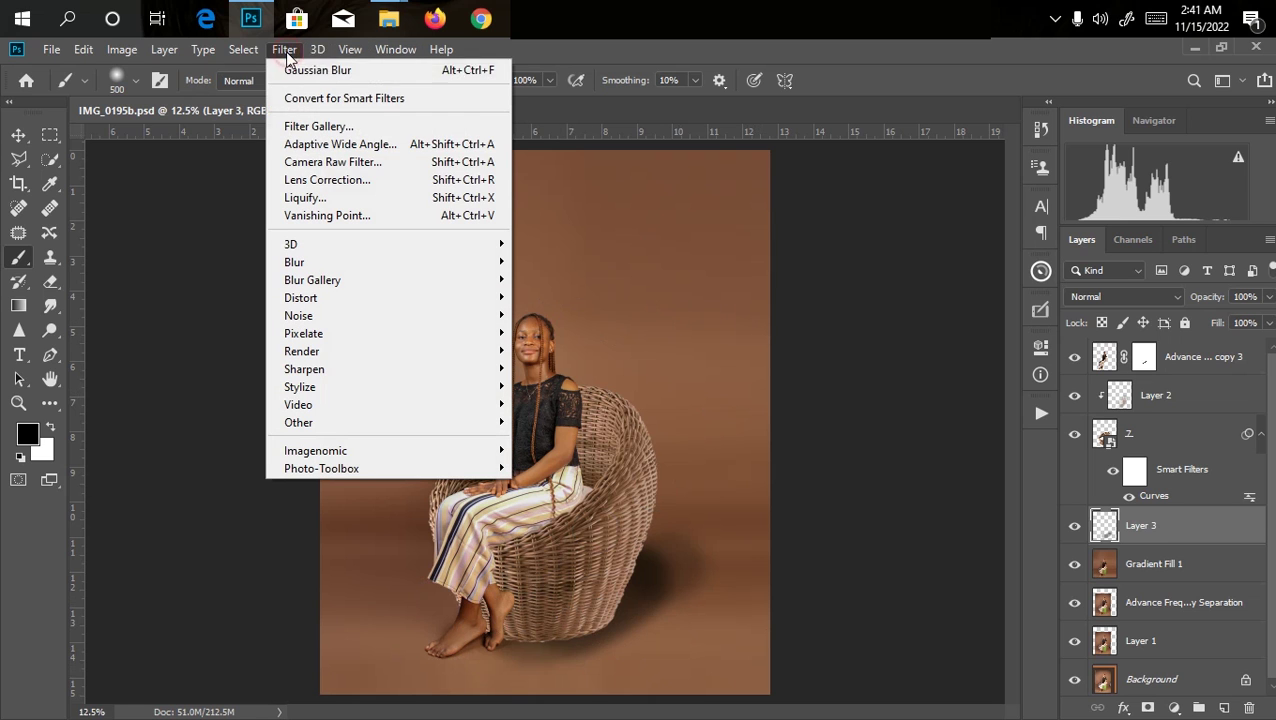
Step: Soften the Layer 3 shadow with a 22.2-pixel Gaussian Blur
mouse_move(397, 264)
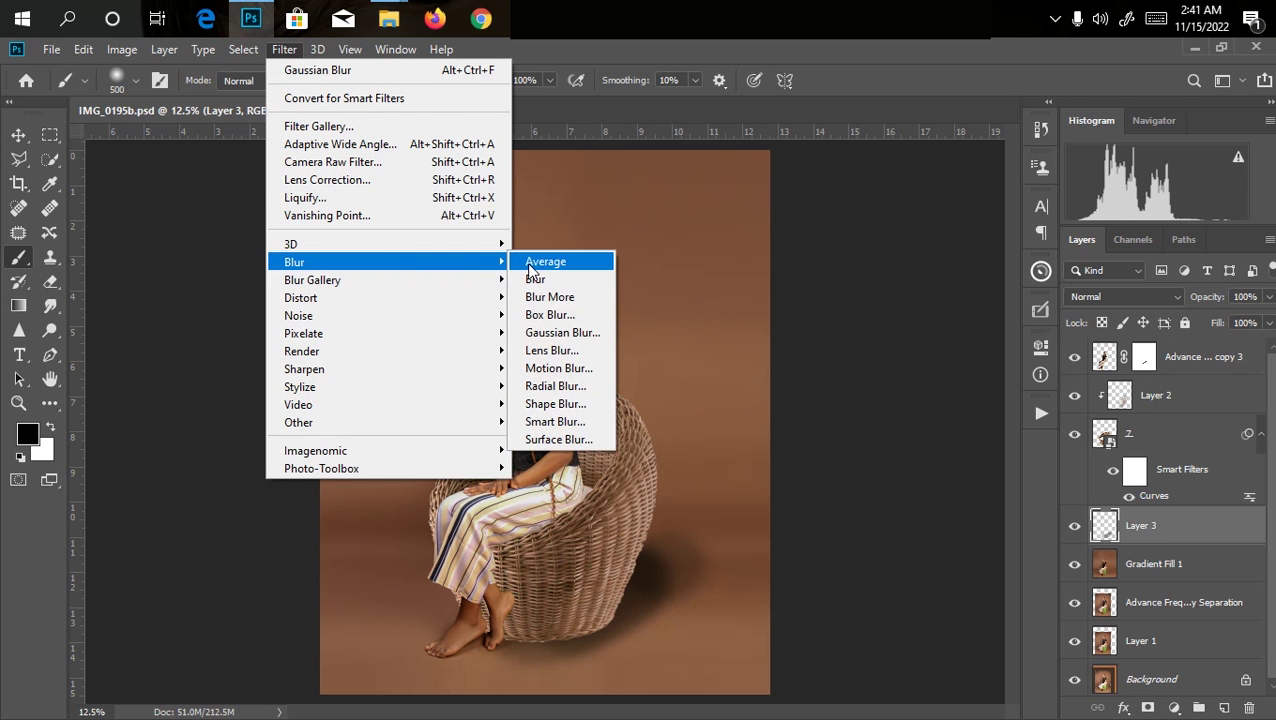
click(562, 333)
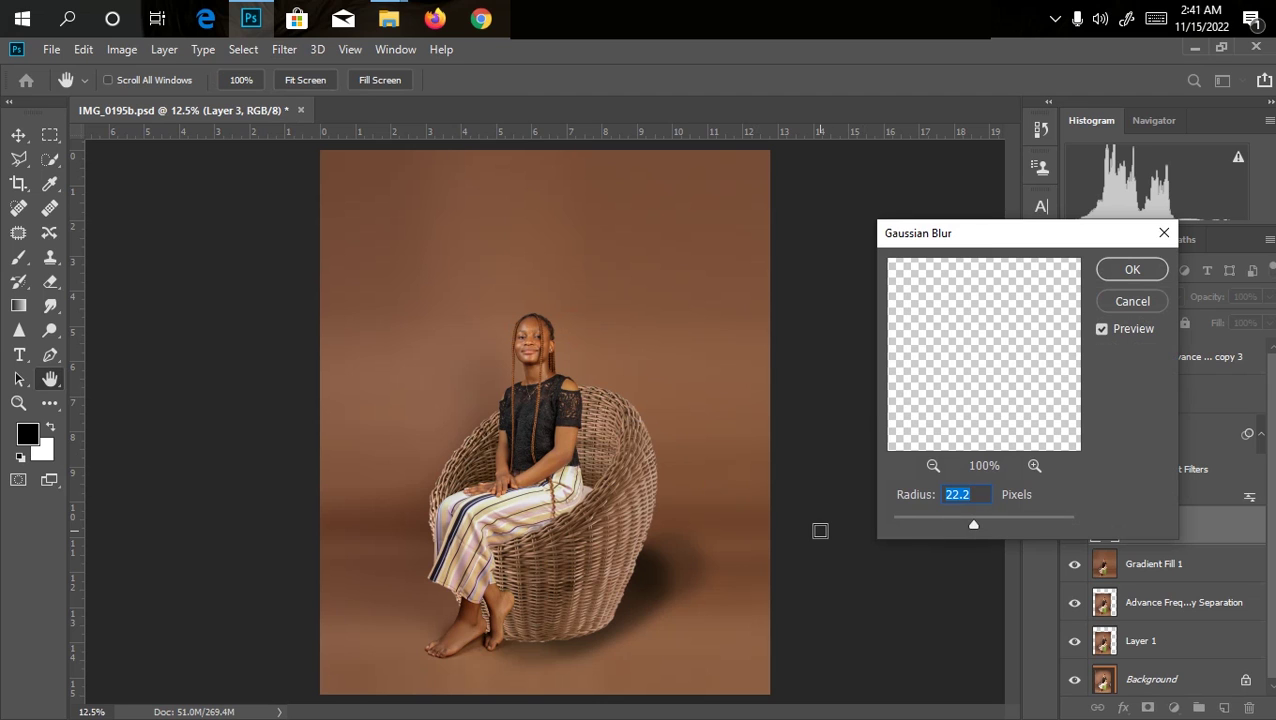
key(Return)
key(b)
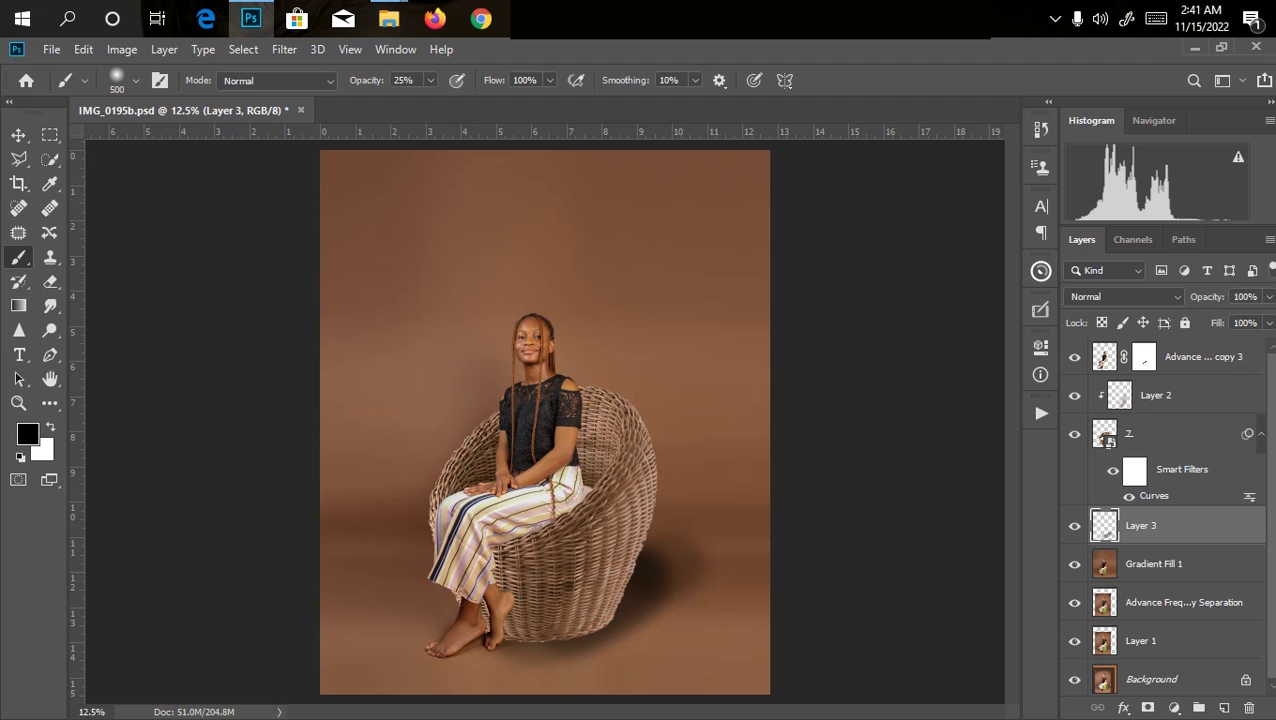
Step: Lower Layer 3's opacity to 58%
click(1268, 296)
drag(1266, 318, 1235, 321)
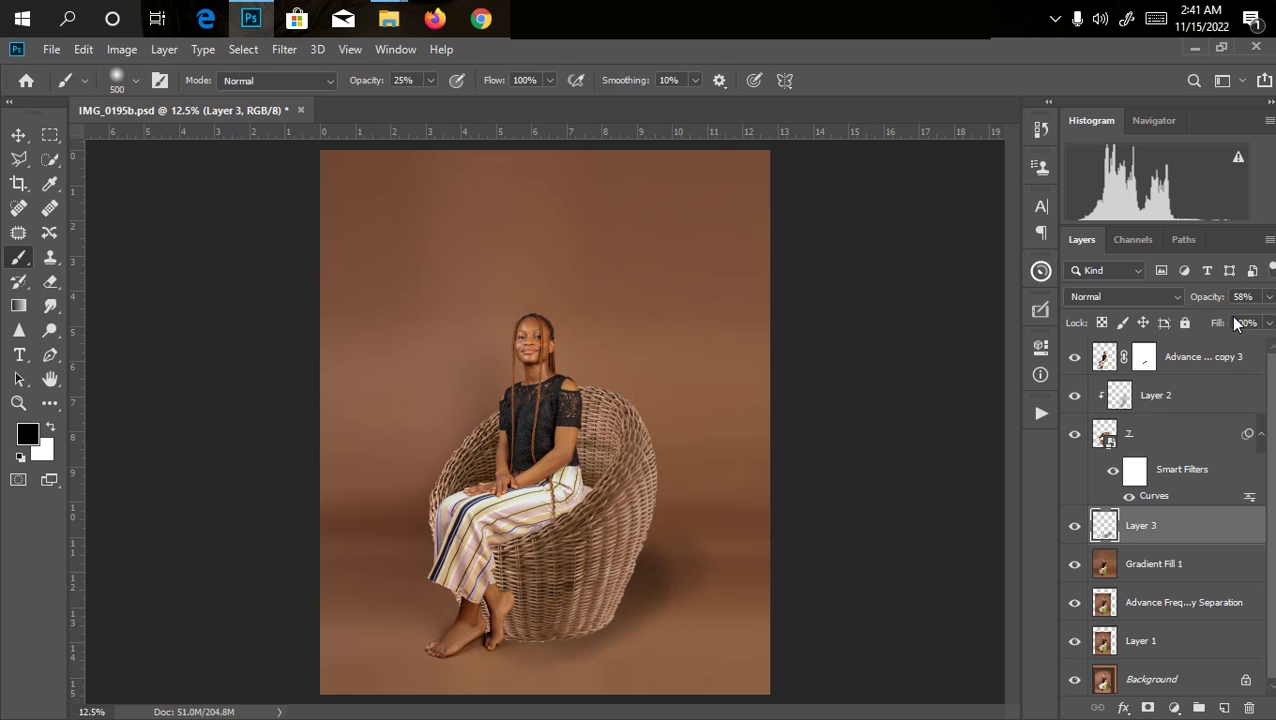
key(ctrl+minus)
key(ctrl+plus)
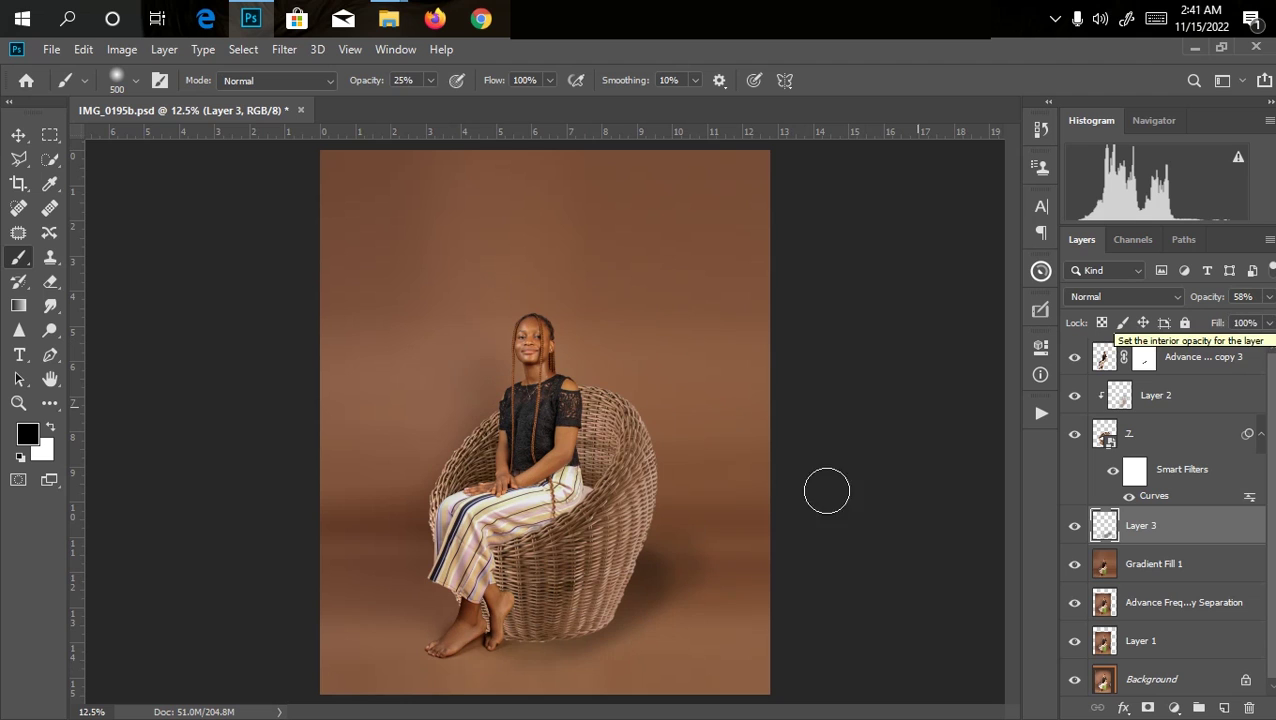
key(ctrl+minus)
key(ctrl+plus)
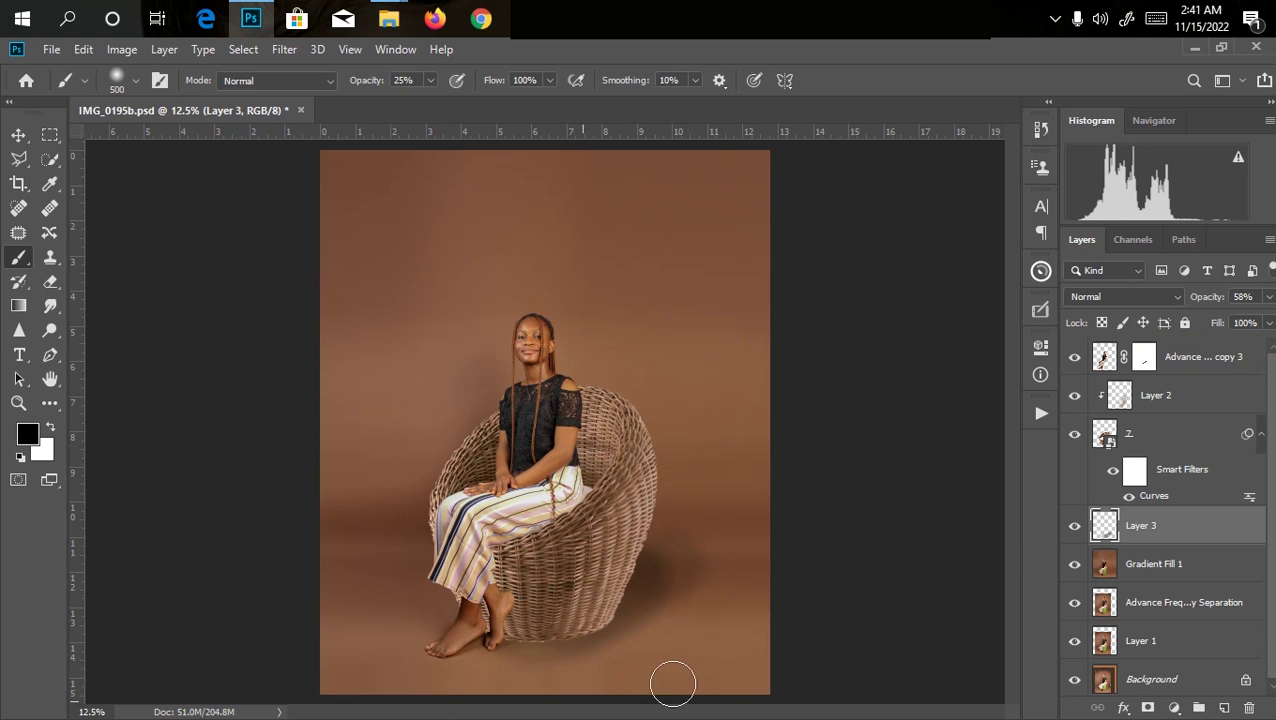
Step: Add a layer mask to the shadow layer and set the brush size to 600
click(1148, 708)
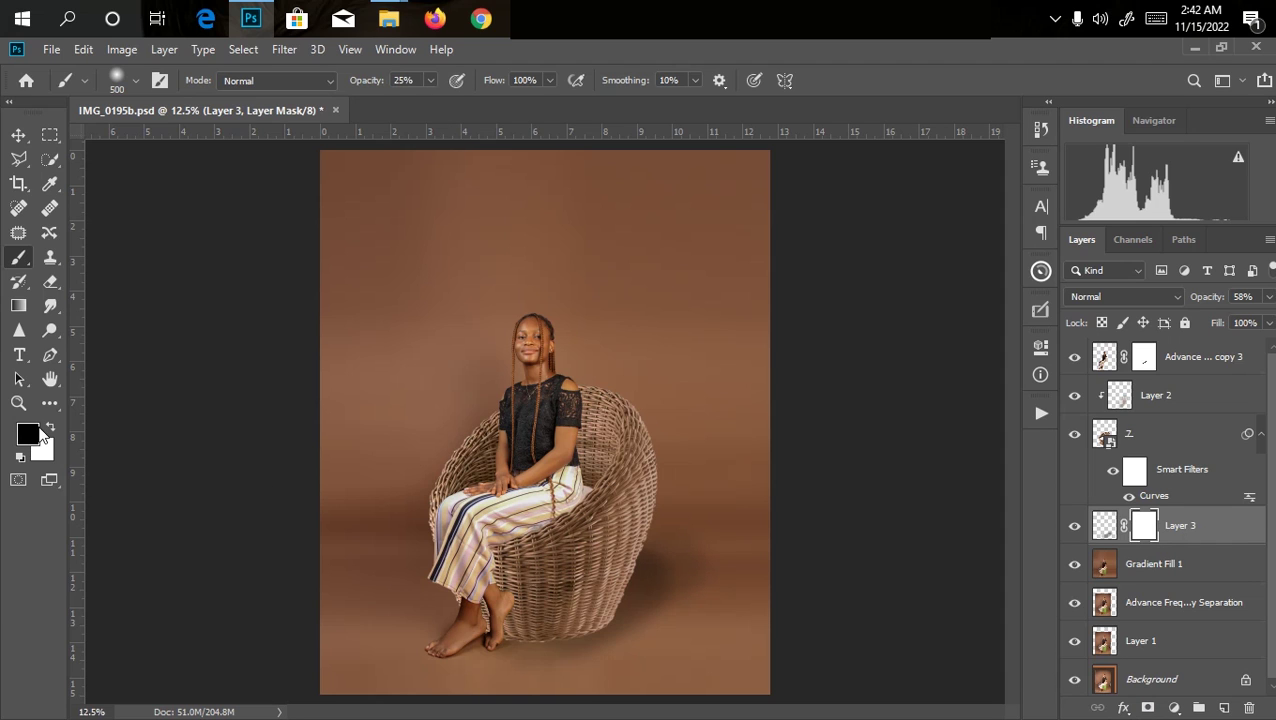
click(430, 84)
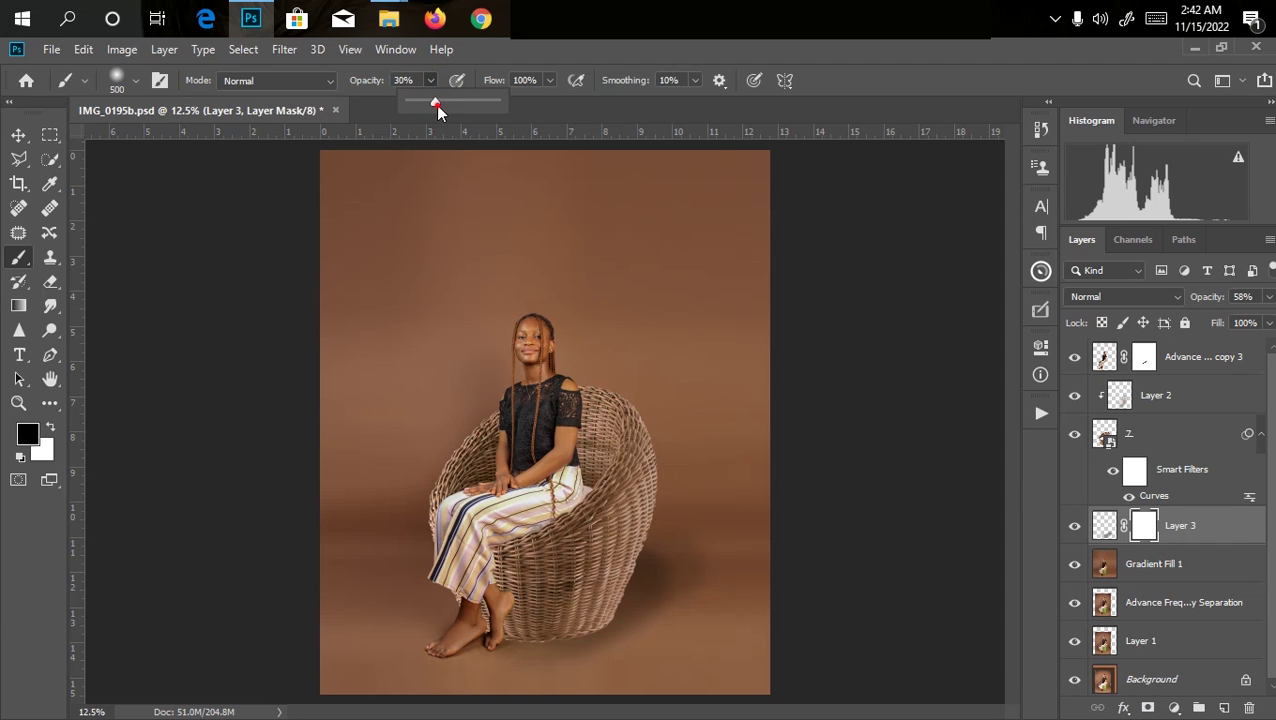
key(bracketleft)
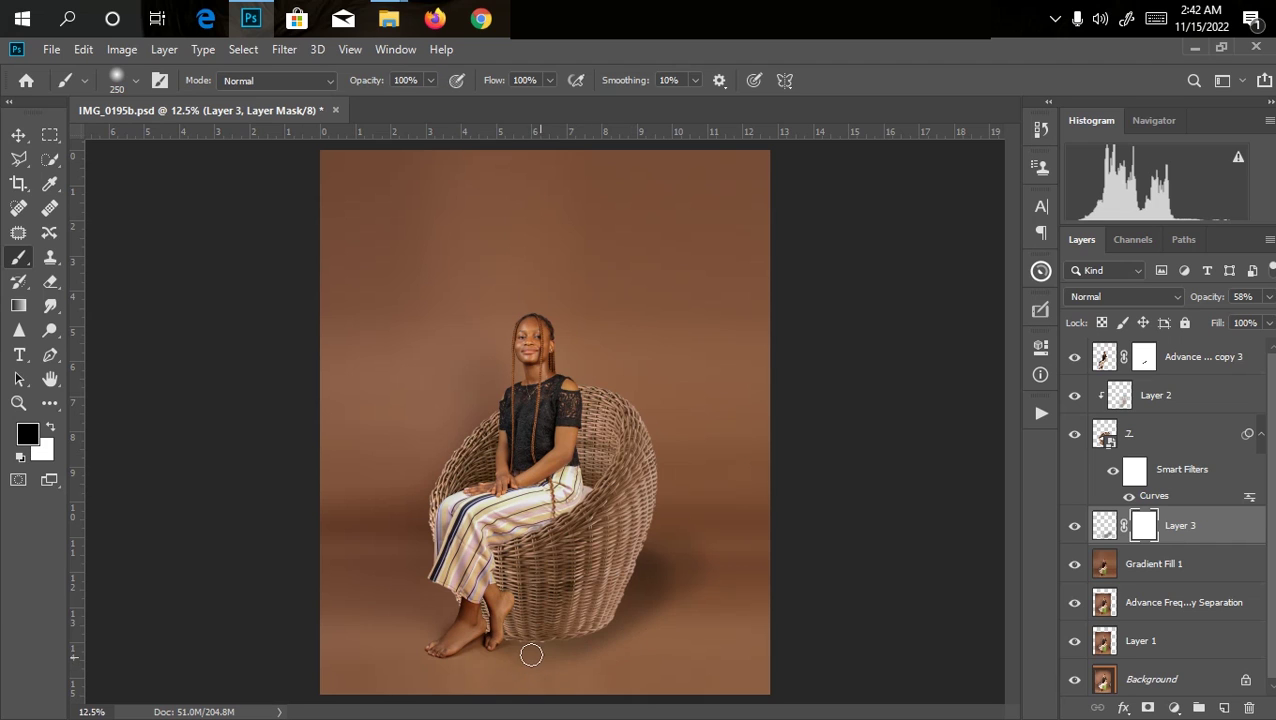
key(ctrl+z)
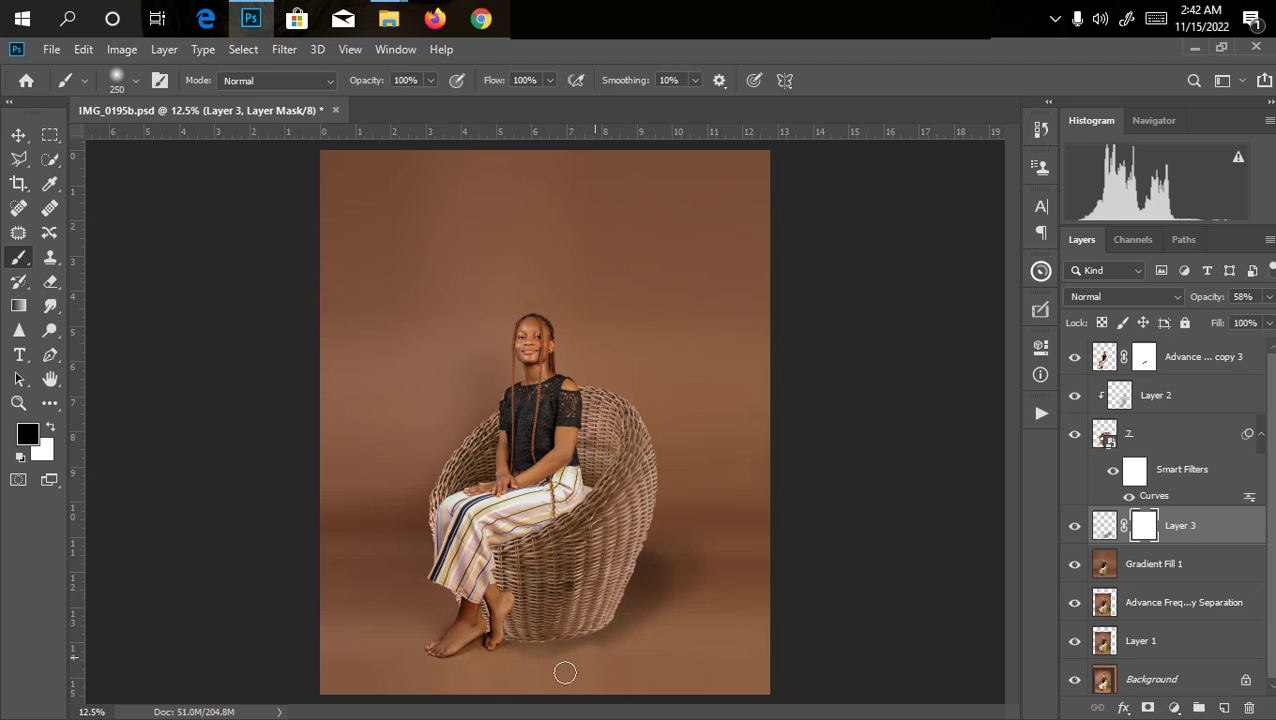
key(ctrl+z)
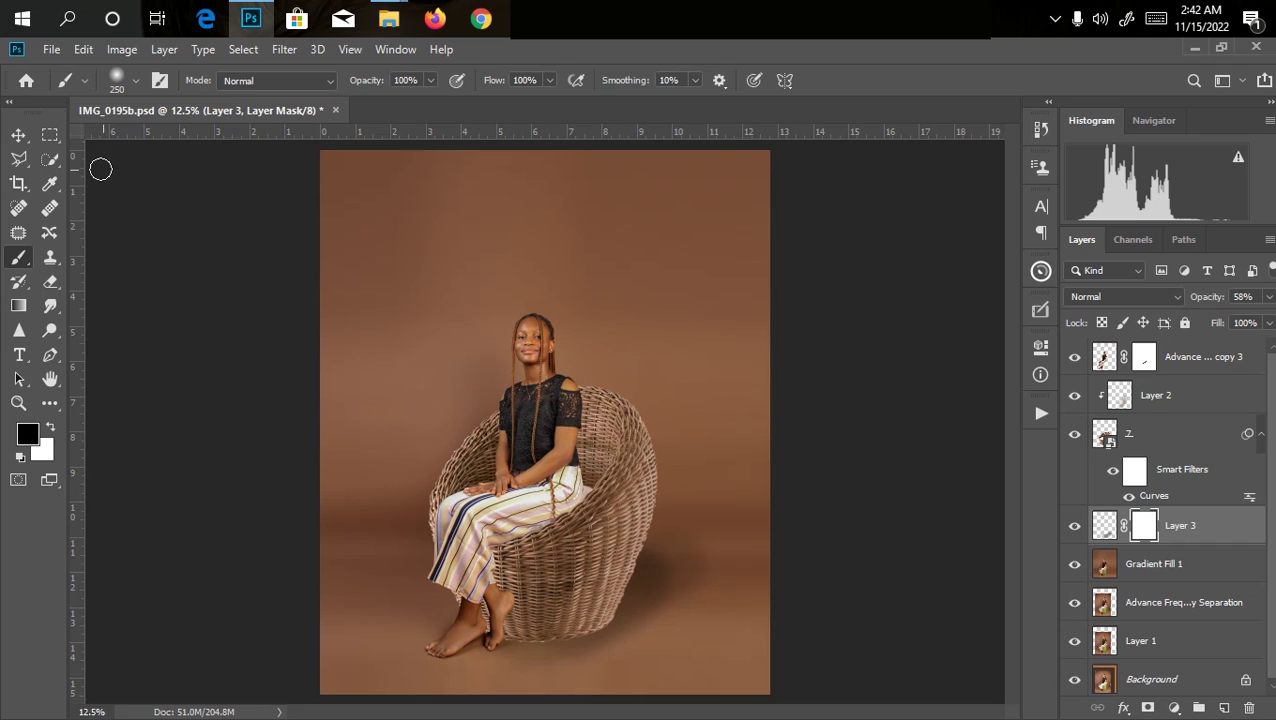
key(bracketright)
key(bracketright)
key(bracketright)
key(bracketright)
Step: Paint out the floor shadow below and right of the chair on the mask
drag(600, 671, 658, 666)
click(742, 530)
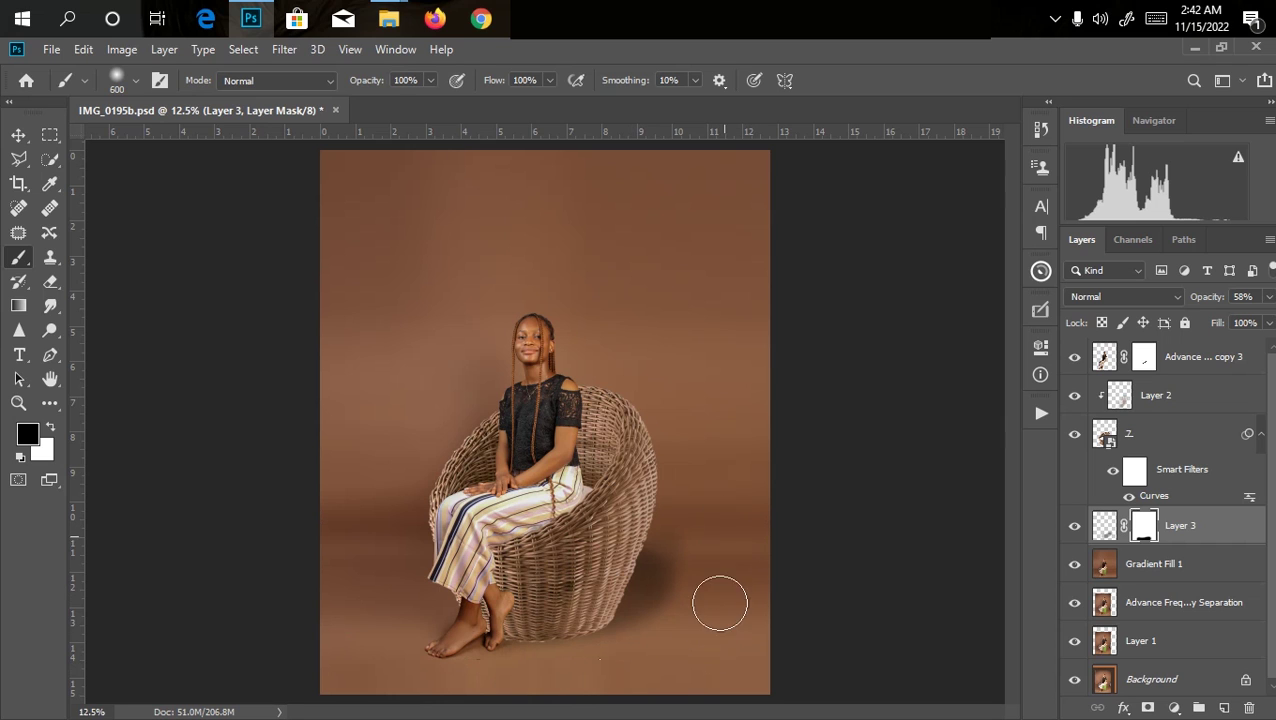
drag(646, 668, 703, 610)
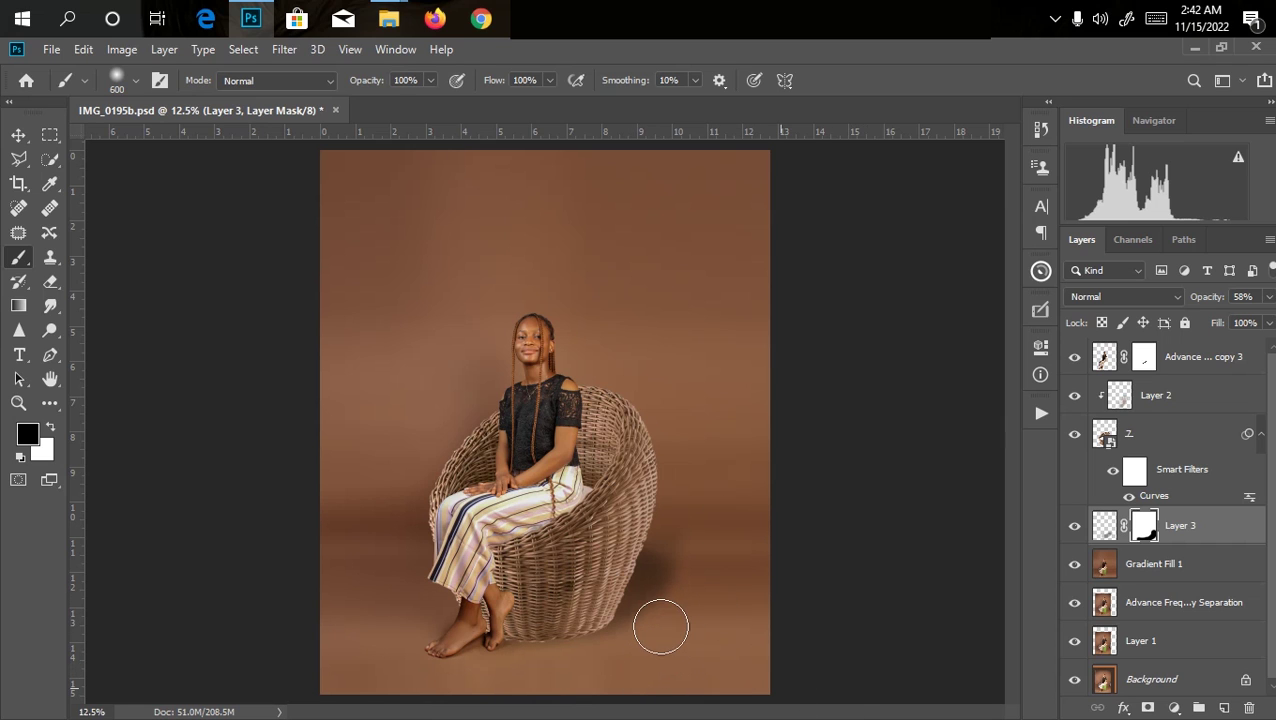
key(ctrl+z)
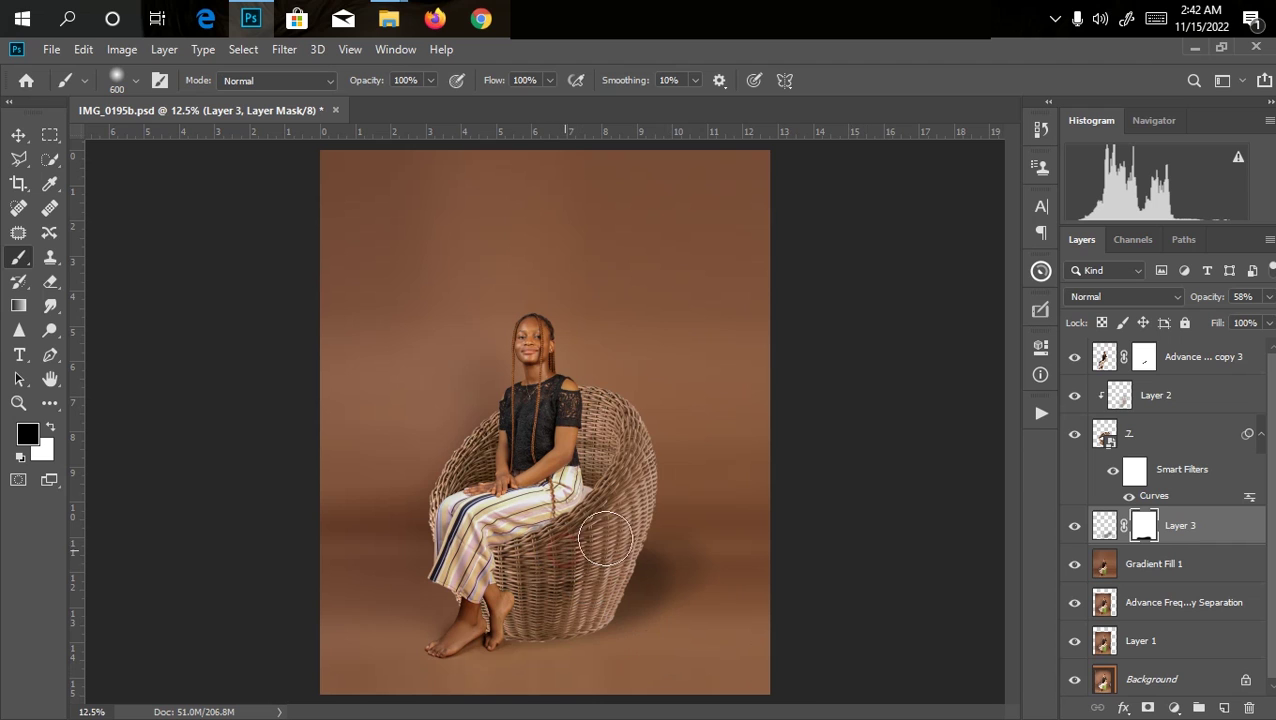
mouse_move(665, 530)
mouse_down()
mouse_move(752, 558)
mouse_move(735, 584)
mouse_up()
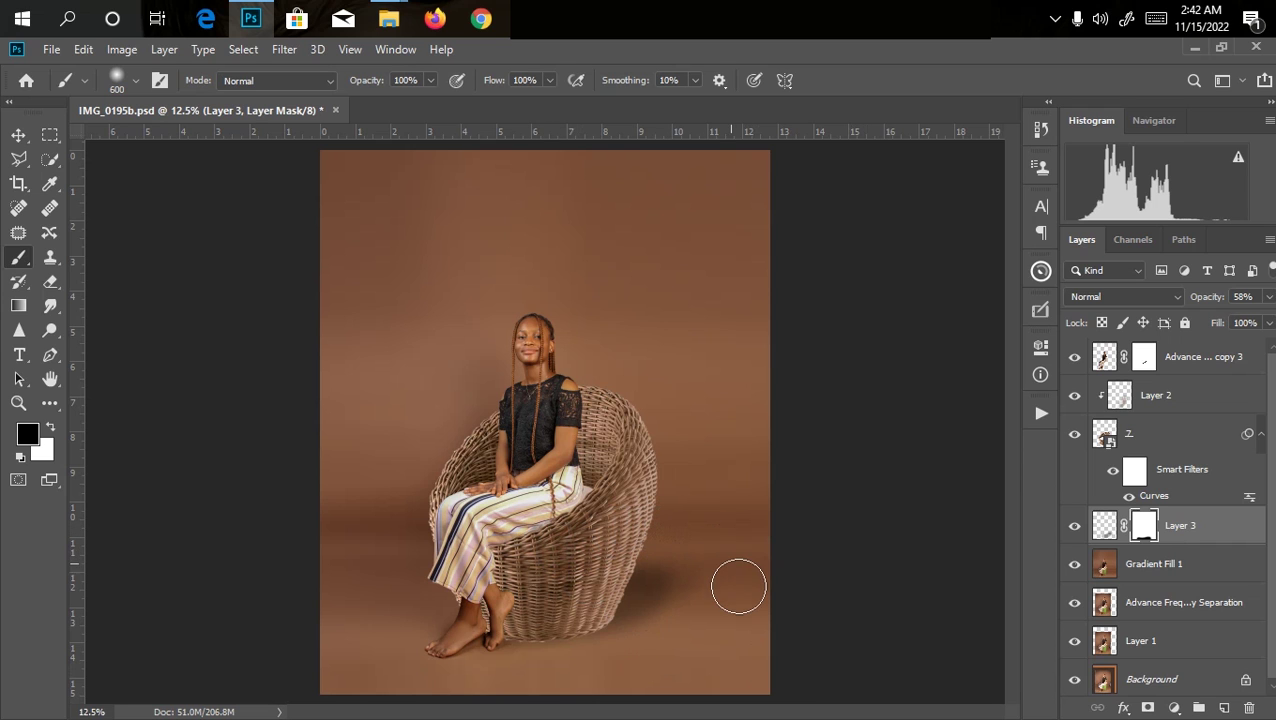
key(ctrl+minus)
key(ctrl+minus)
key(ctrl+minus)
key(ctrl+plus)
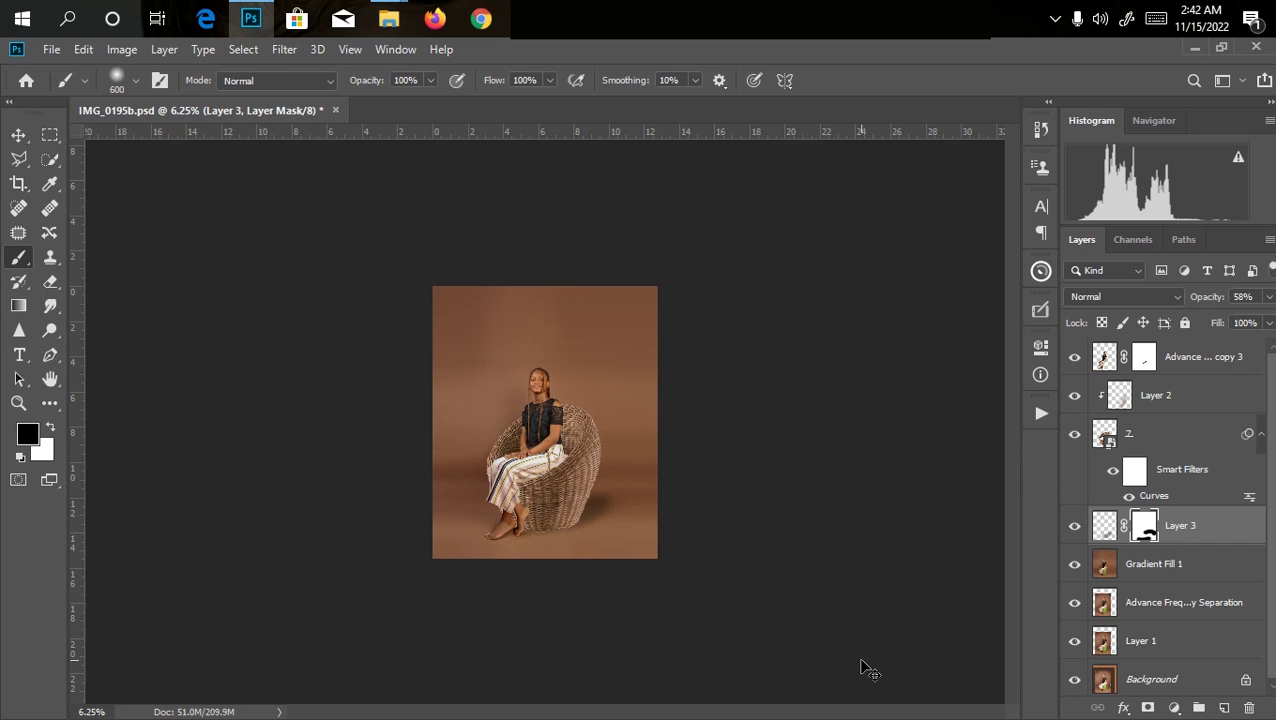
Step: Set the masked shadow layer's opacity to 49%
click(1268, 297)
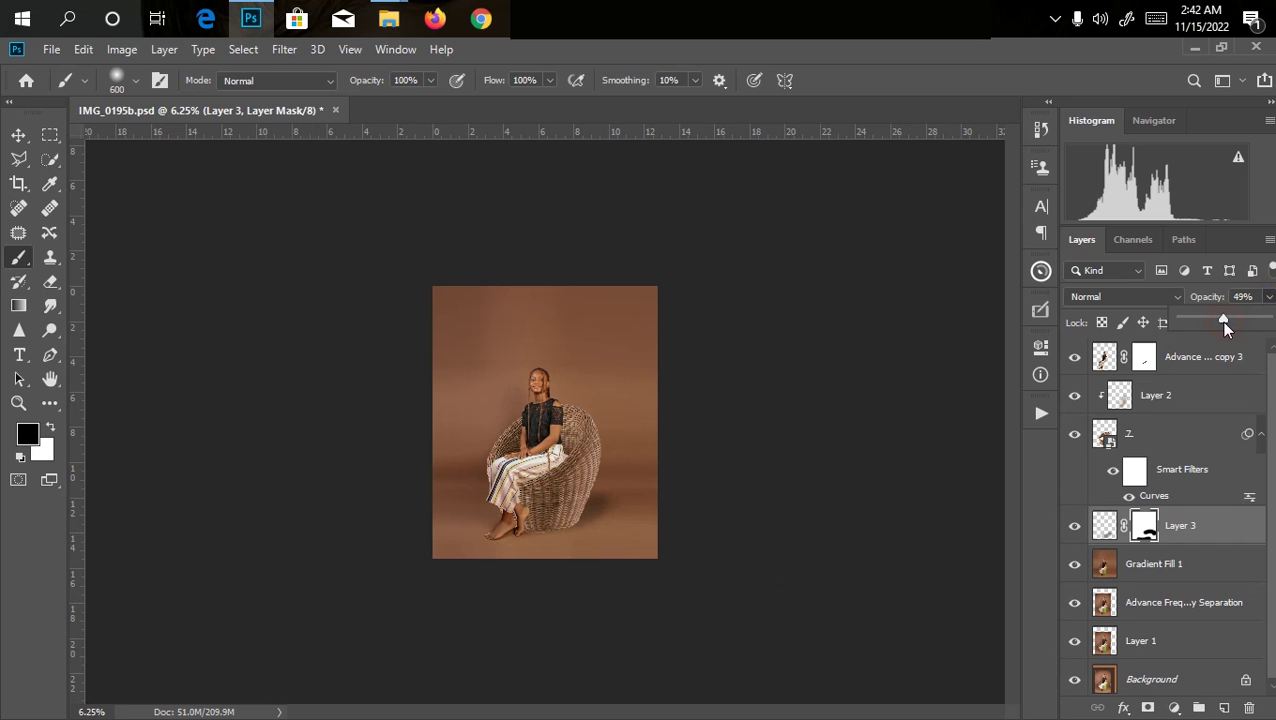
key(ctrl+plus)
key(ctrl+plus)
key(ctrl+minus)
key(ctrl+plus)
key(ctrl+plus)
key(ctrl+minus)
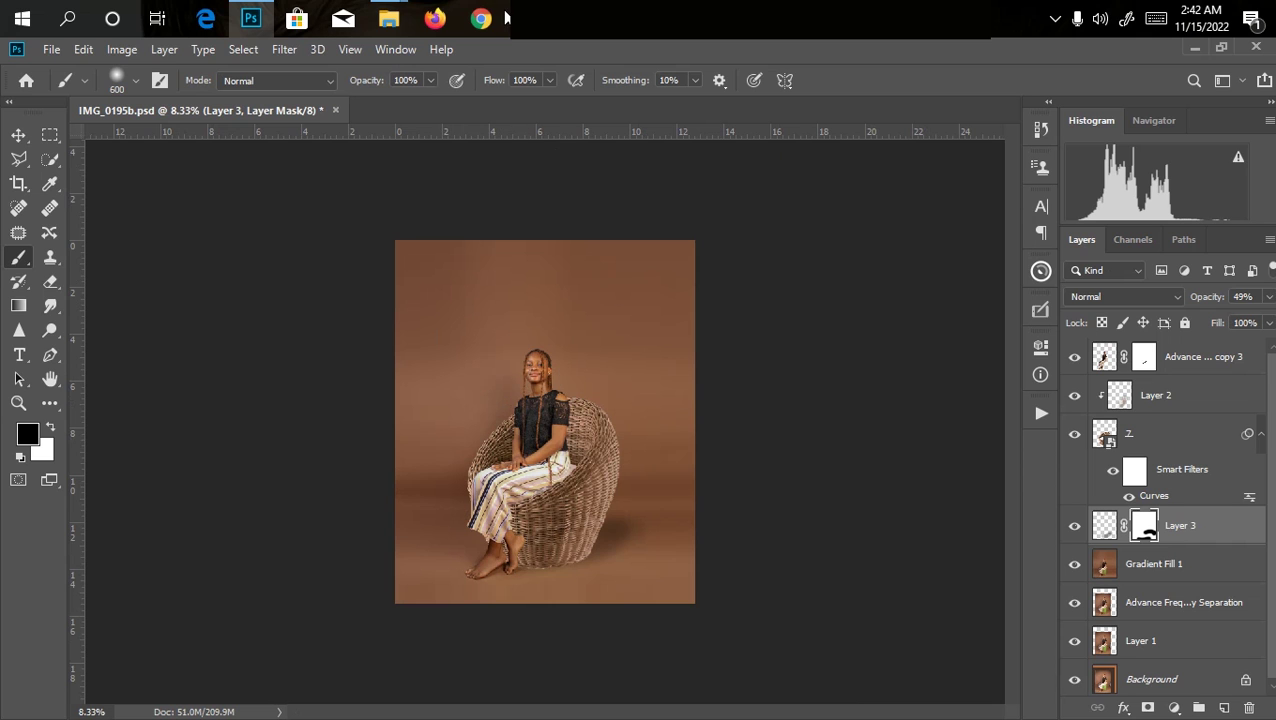
Step: Place image 9, the framed picture, at about 45% scale on the wall above her head
click(252, 22)
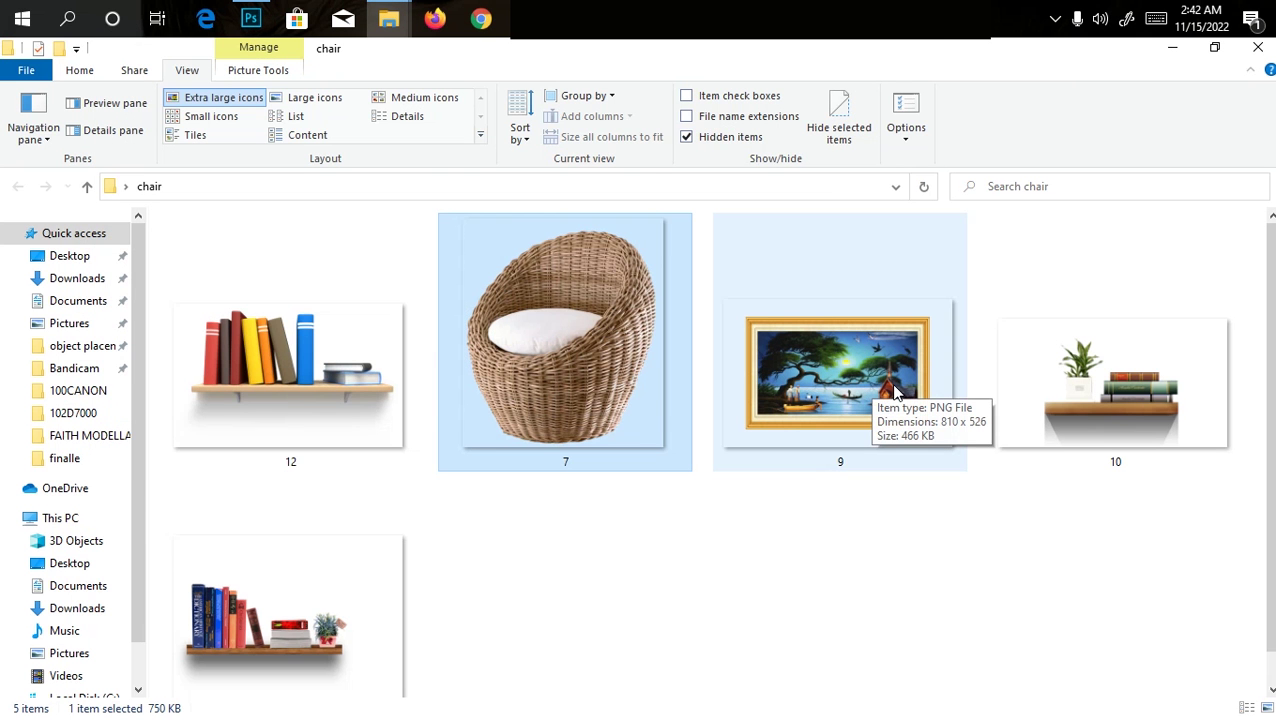
drag(895, 392, 440, 303)
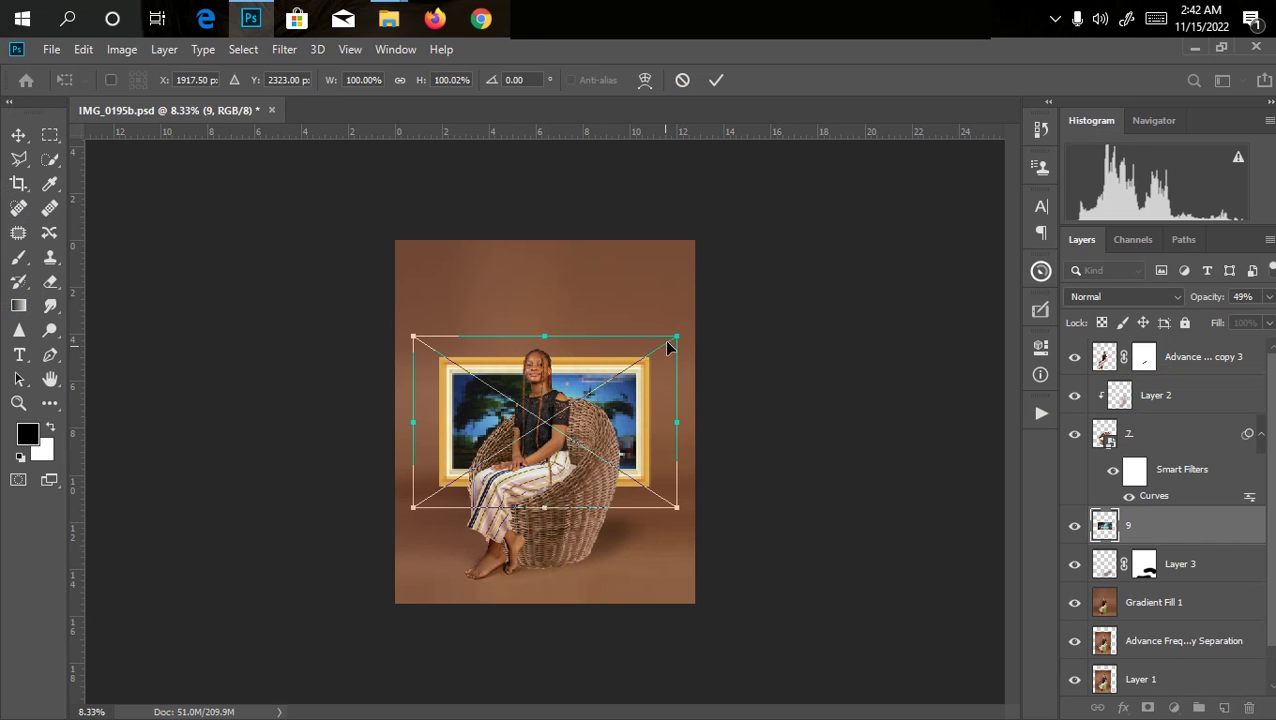
drag(679, 333, 533, 430)
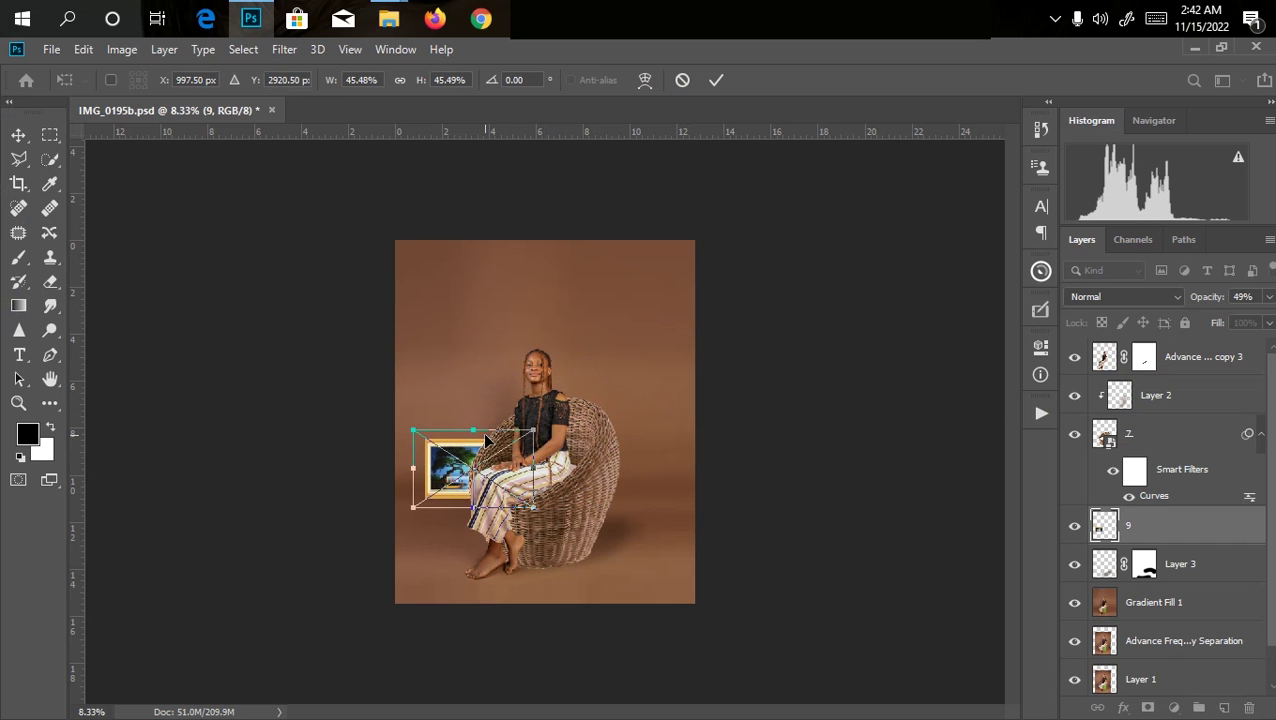
drag(475, 462, 548, 308)
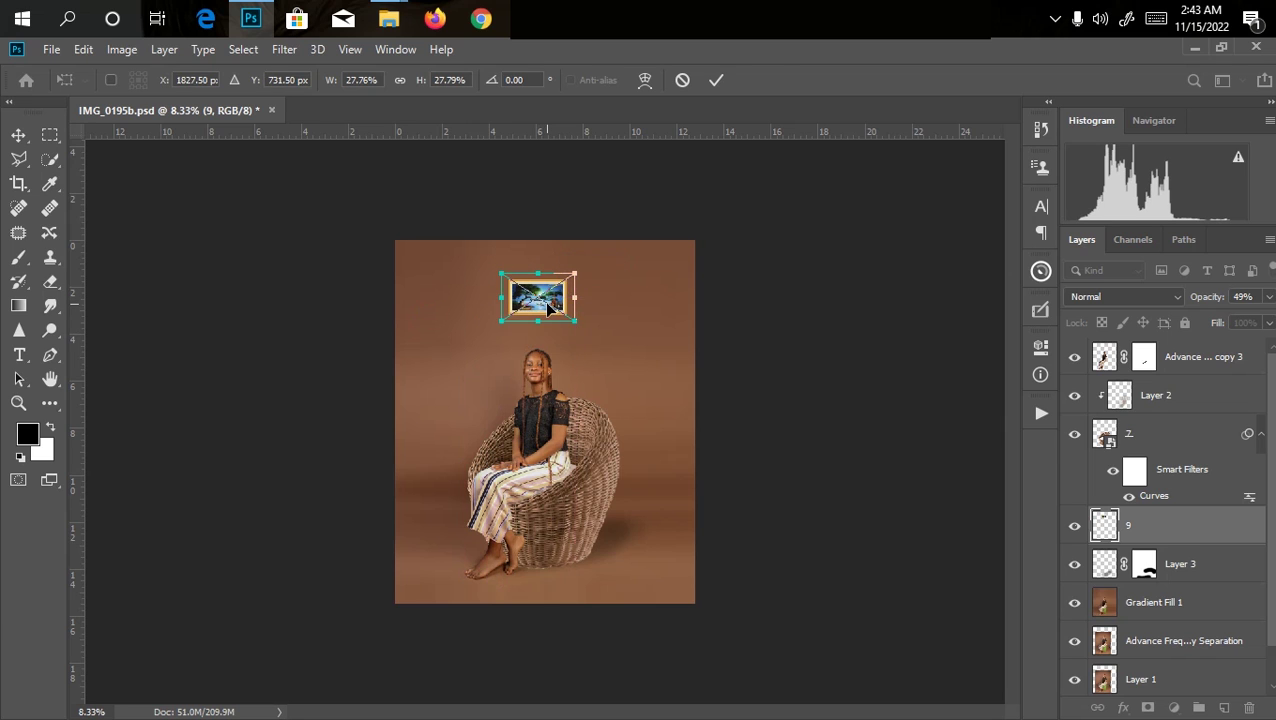
key(Return)
key(b)
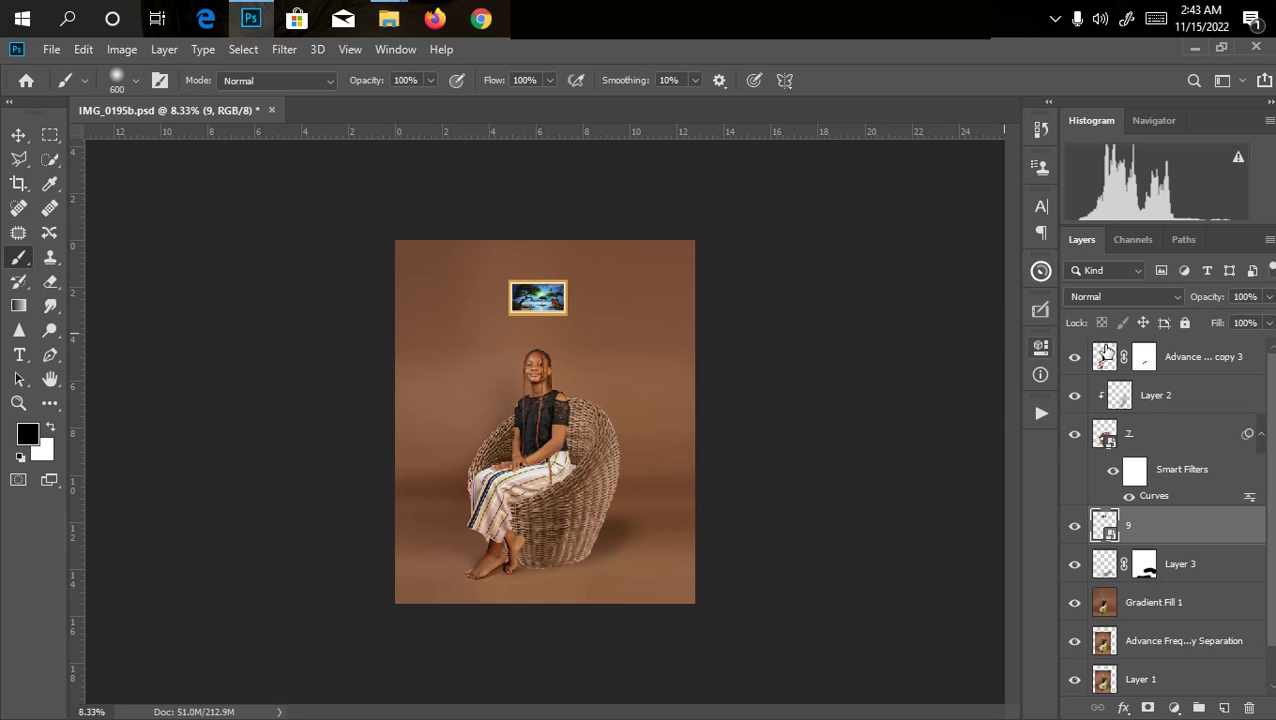
Step: Lower the framed picture layer's opacity to 64%
click(1269, 298)
drag(1243, 320, 1240, 323)
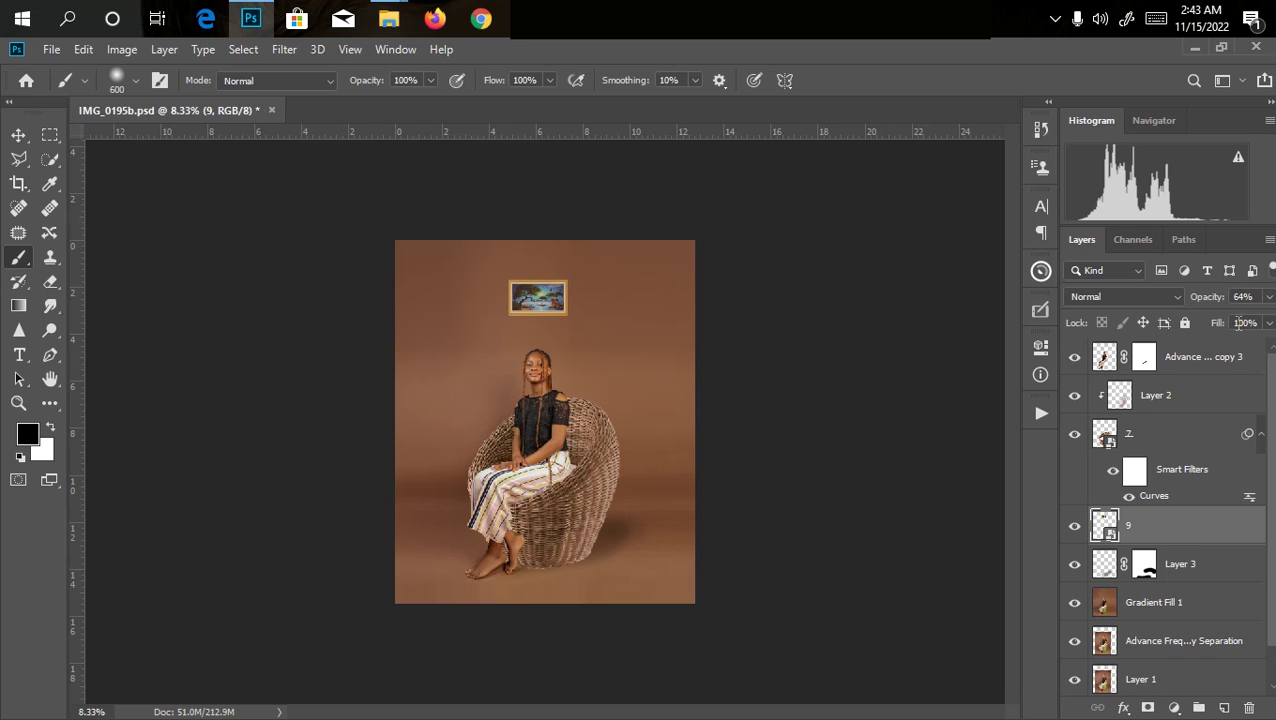
key(alt+Tab)
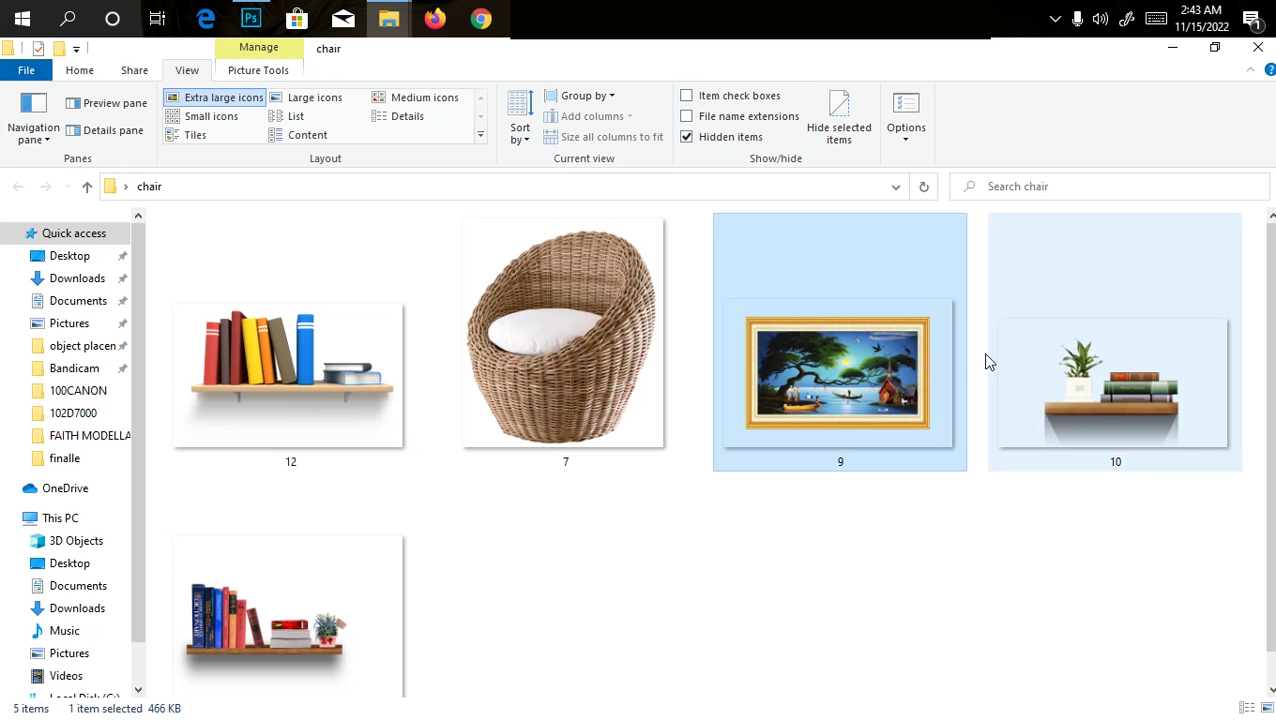
Step: Place image 12, the bookshelf, at about 25% scale left of the girl, at 82% opacity
drag(322, 373, 458, 334)
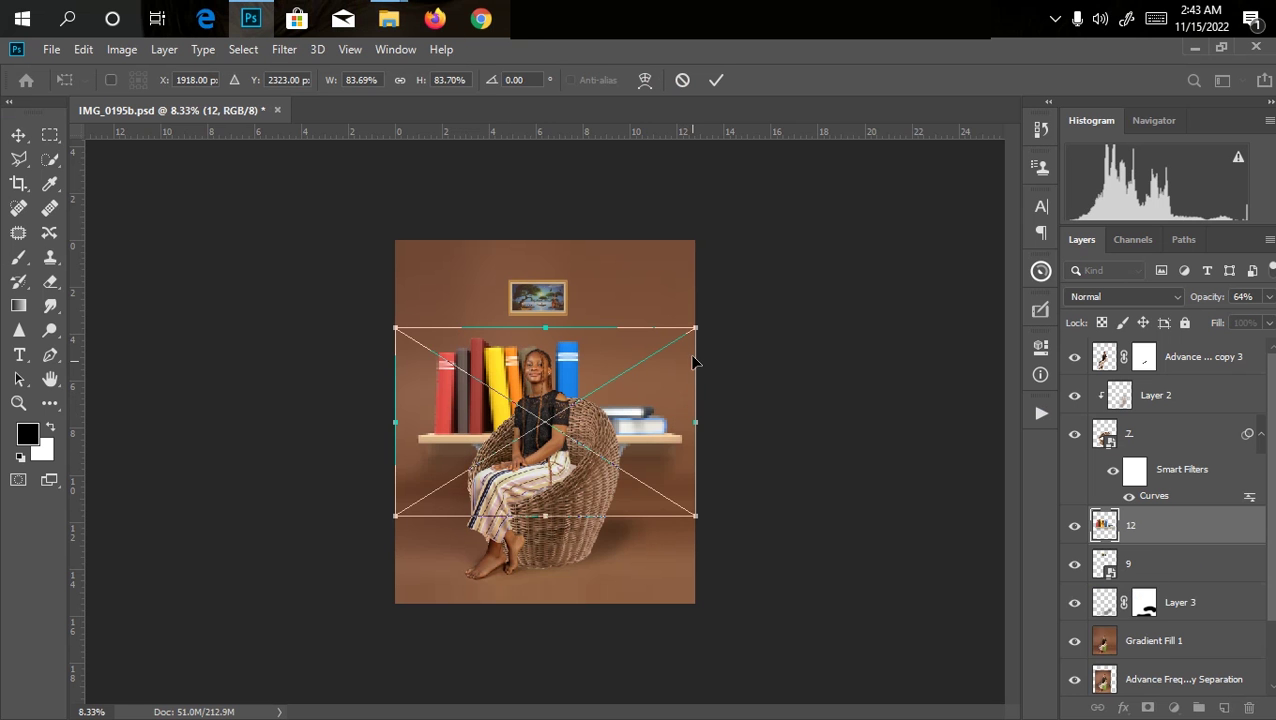
drag(695, 326, 484, 461)
drag(415, 502, 408, 437)
key(Return)
key(b)
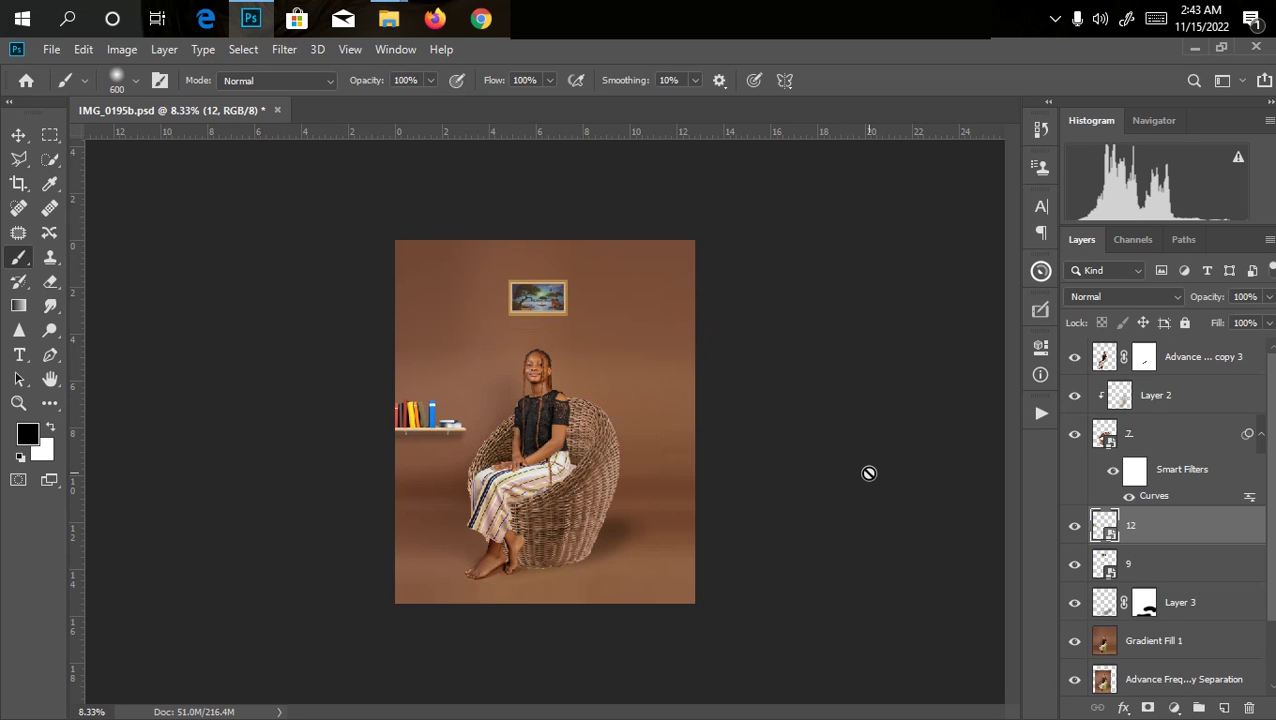
click(1269, 297)
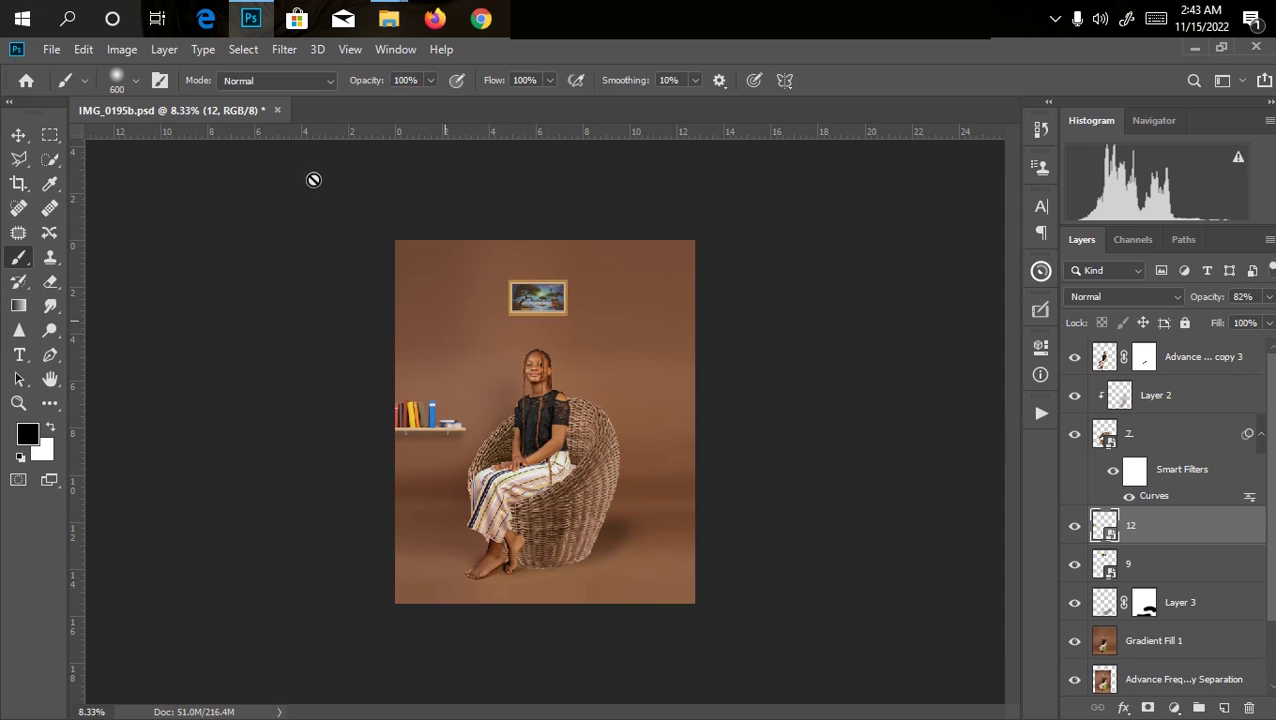
mouse_move(385, 20)
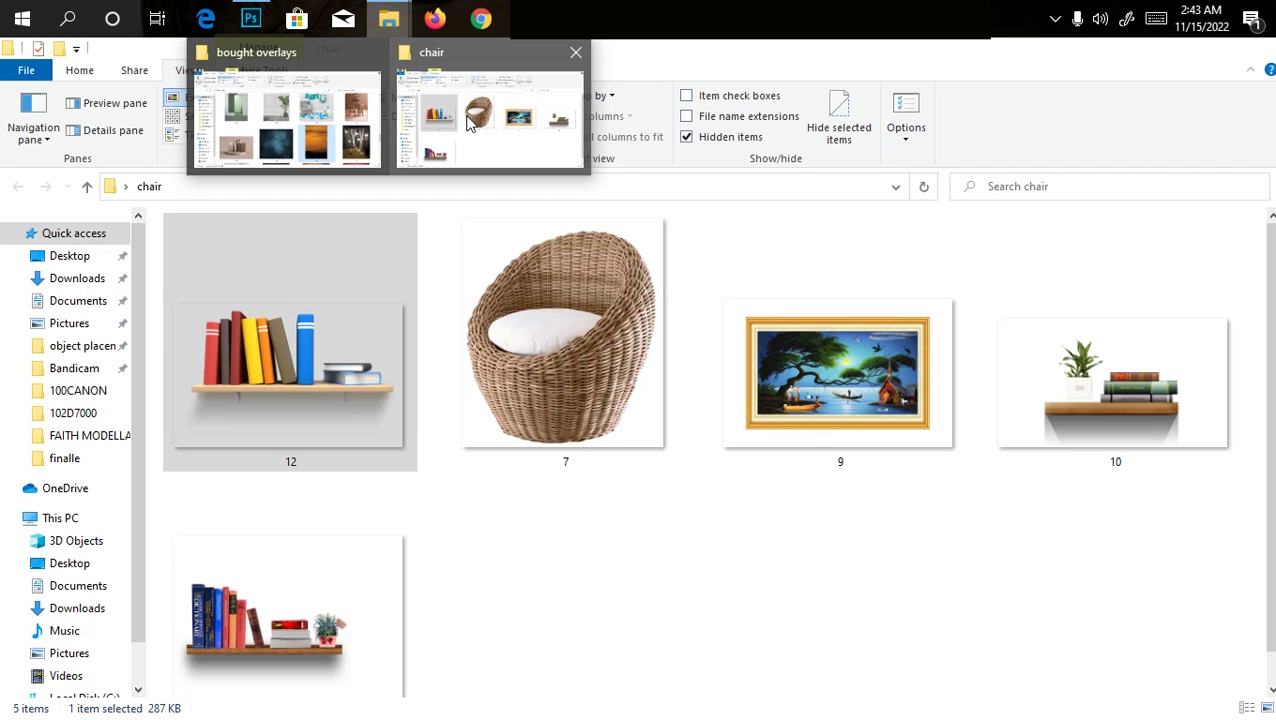
Step: Place image 10, the plant shelf, on the wall right of the chair
click(470, 120)
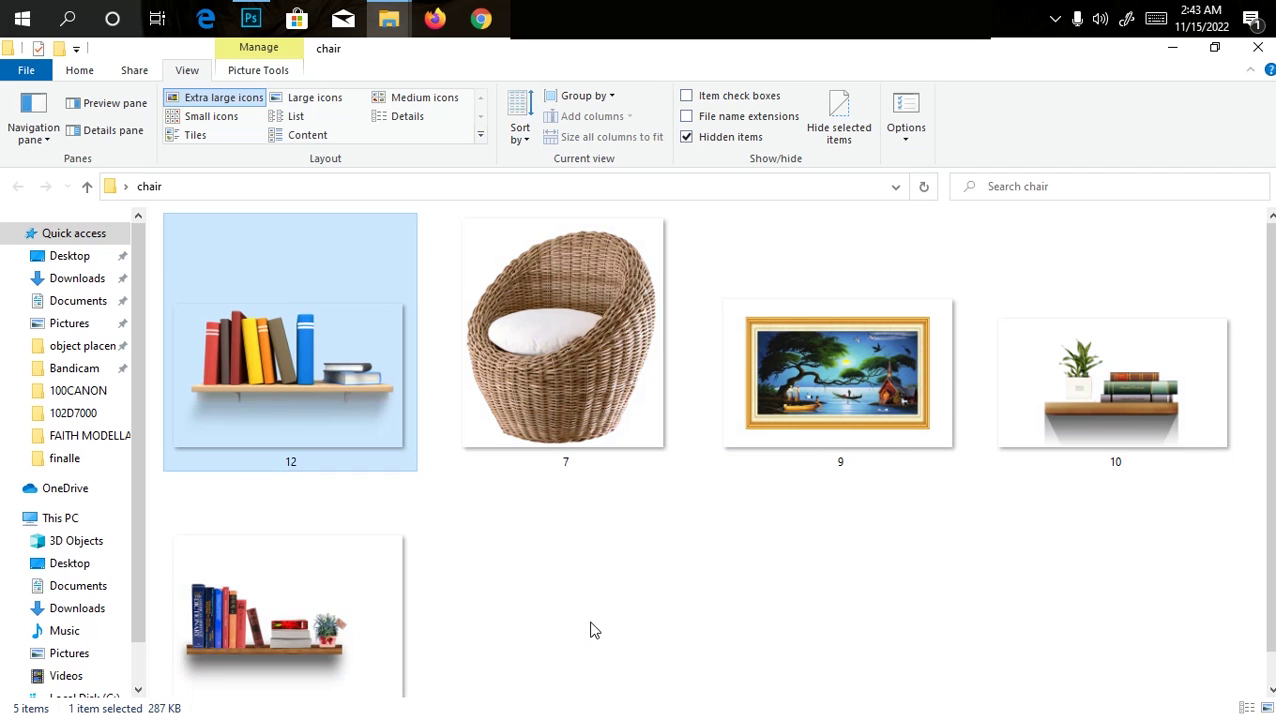
drag(1117, 418, 663, 415)
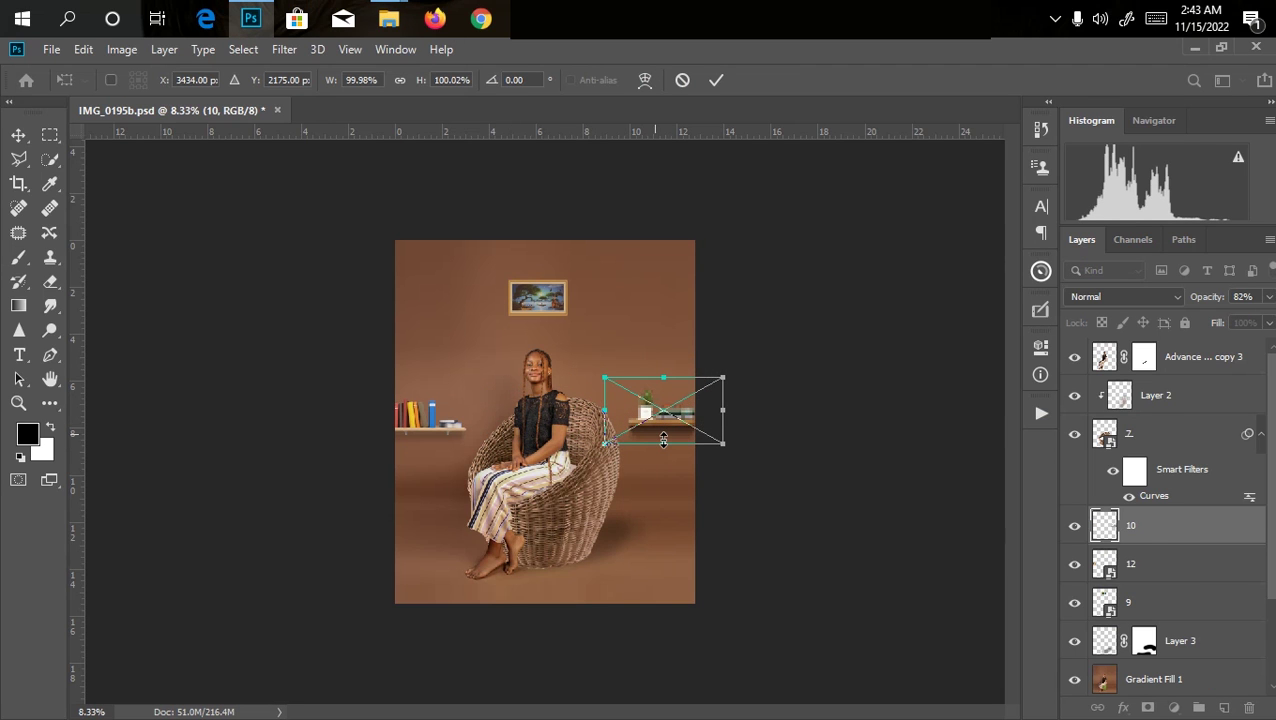
key(Return)
key(b)
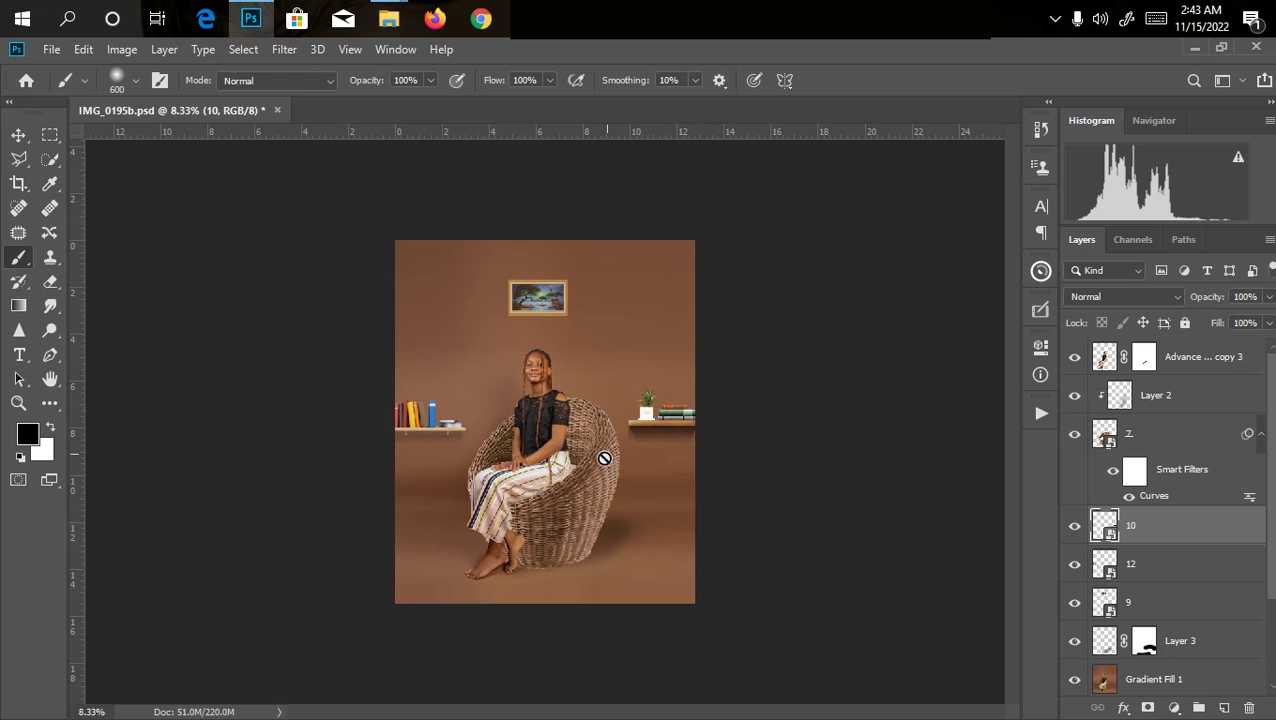
Step: Lower the plant shelf layer to 83% opacity and select the top layer
drag(1269, 296, 1254, 327)
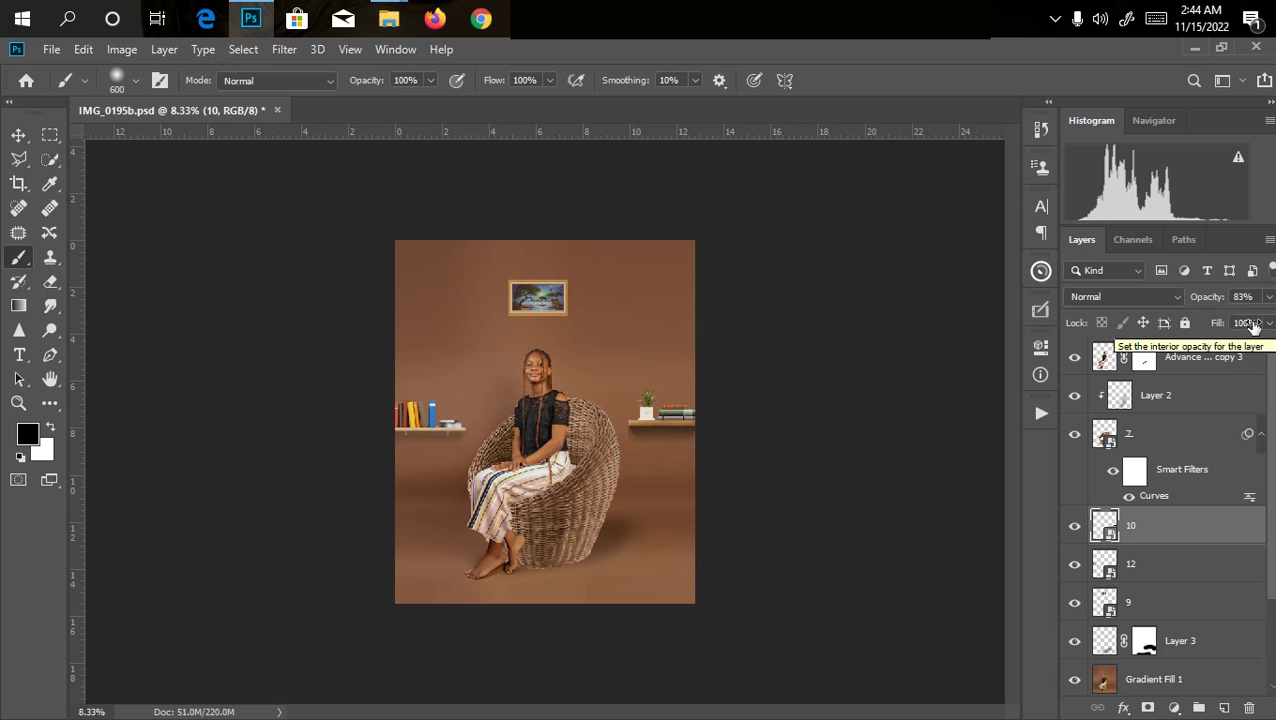
key(ctrl+plus)
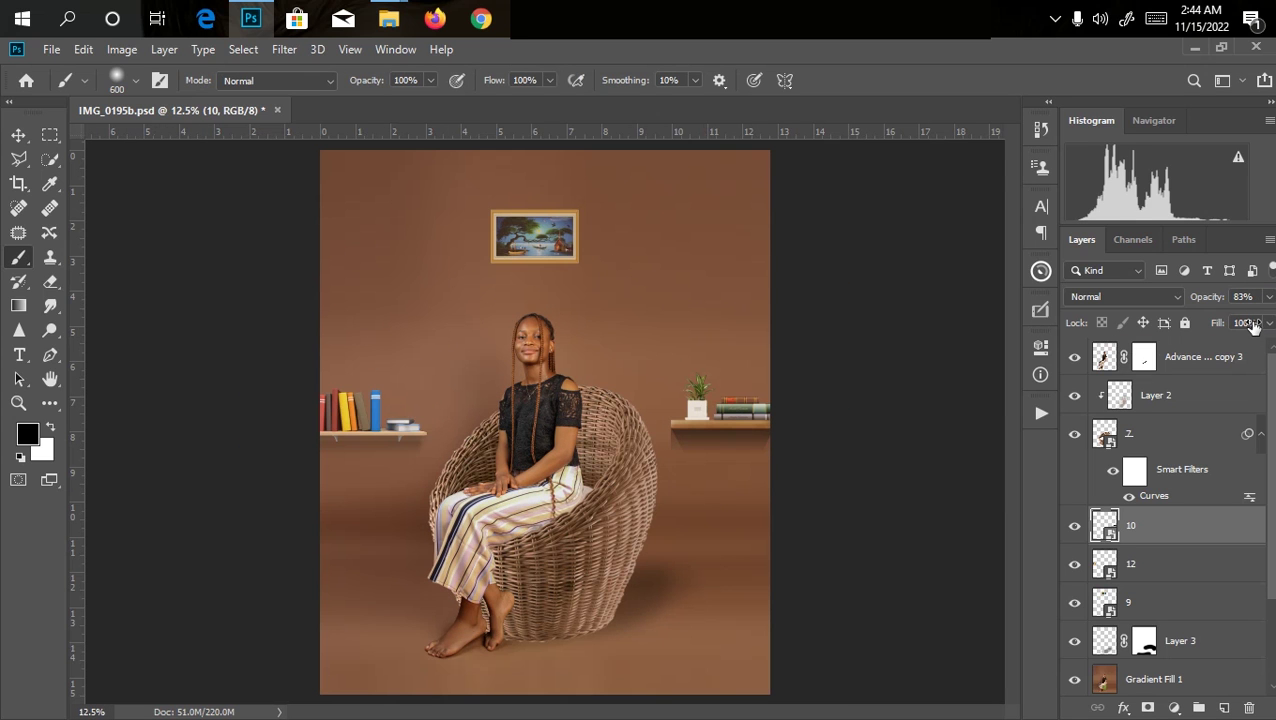
key(ctrl+minus)
key(ctrl+minus)
key(ctrl+plus)
key(ctrl+plus)
key(ctrl+minus)
key(ctrl+minus)
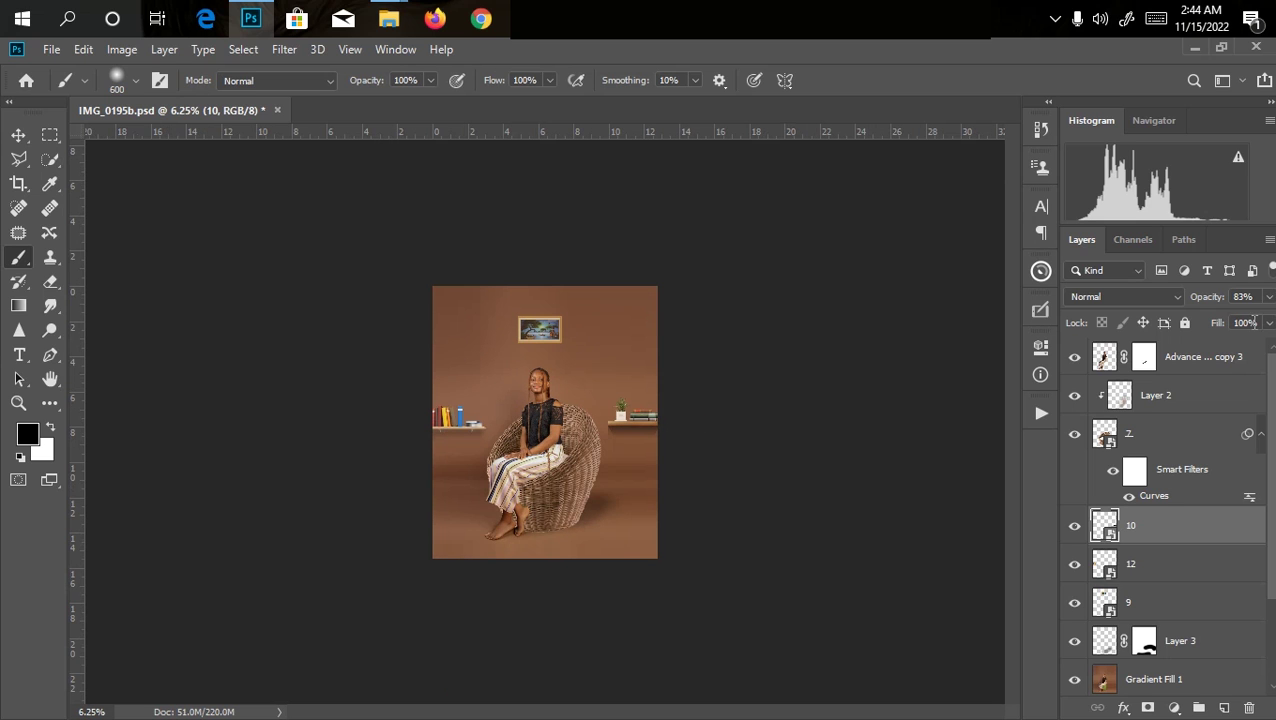
click(1146, 360)
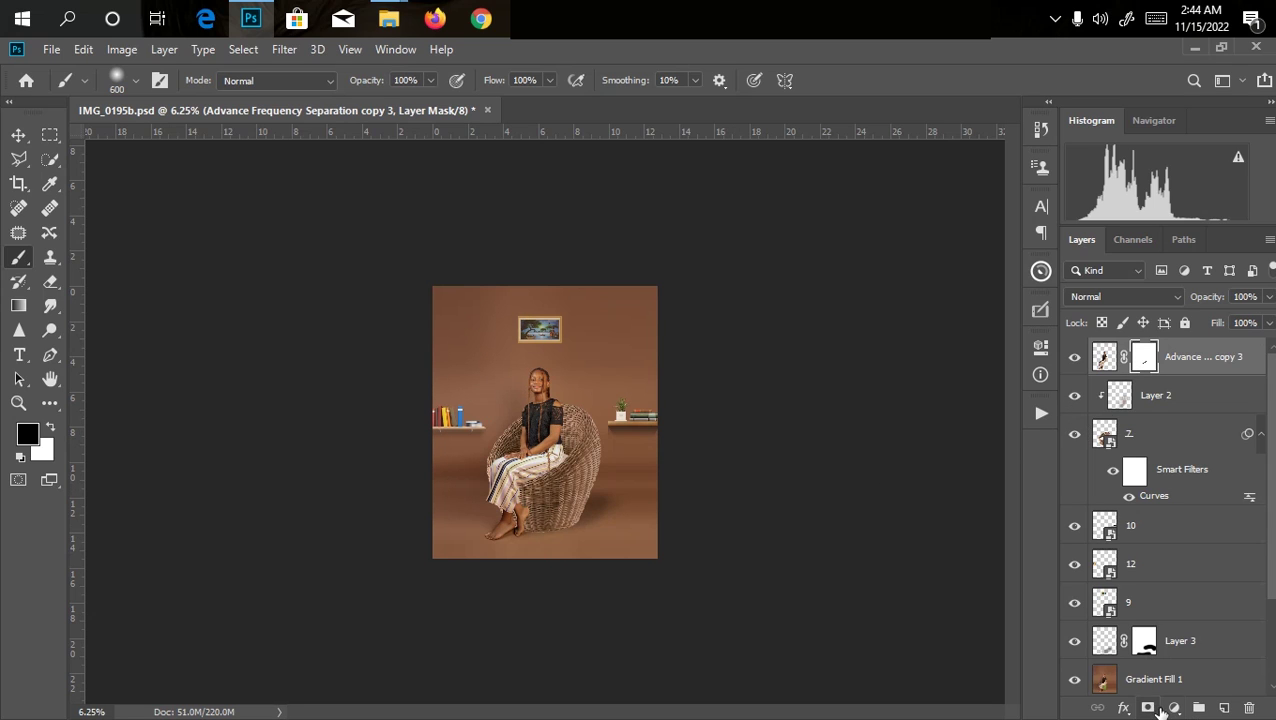
Step: Add a Color Lookup adjustment layer using the chocolate color.CUBE 3DLUT file
click(1172, 708)
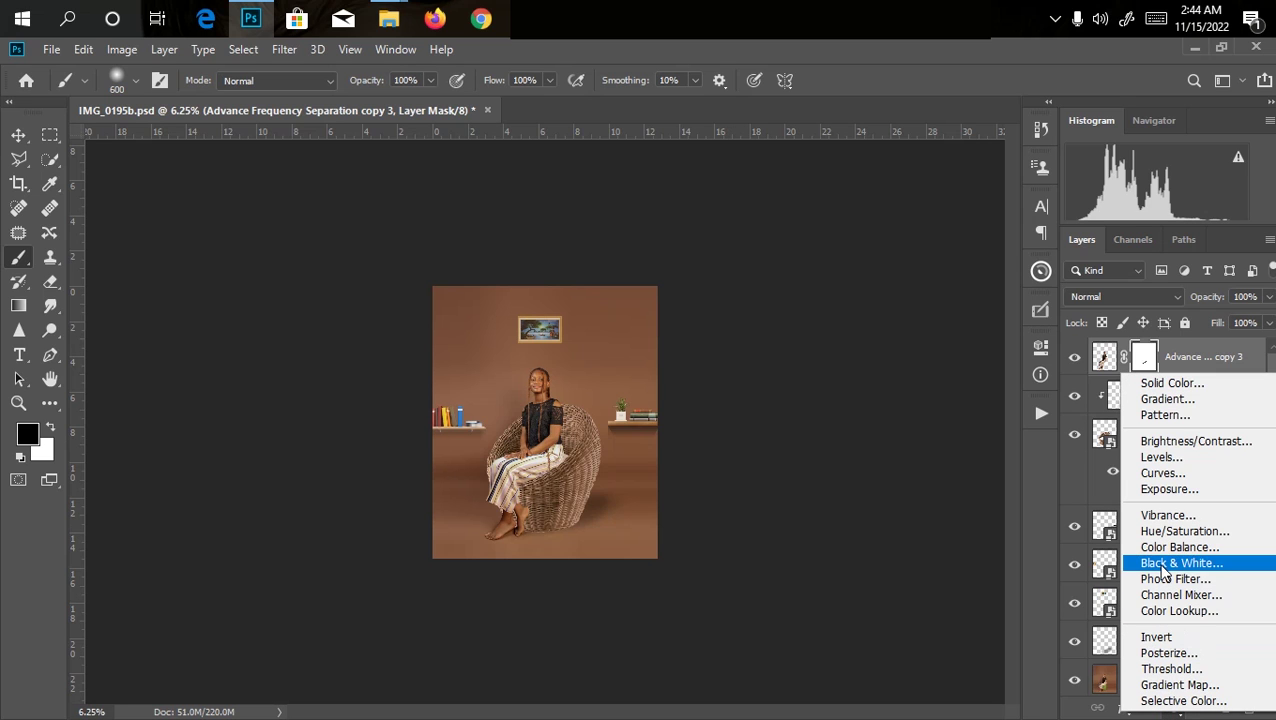
click(1163, 612)
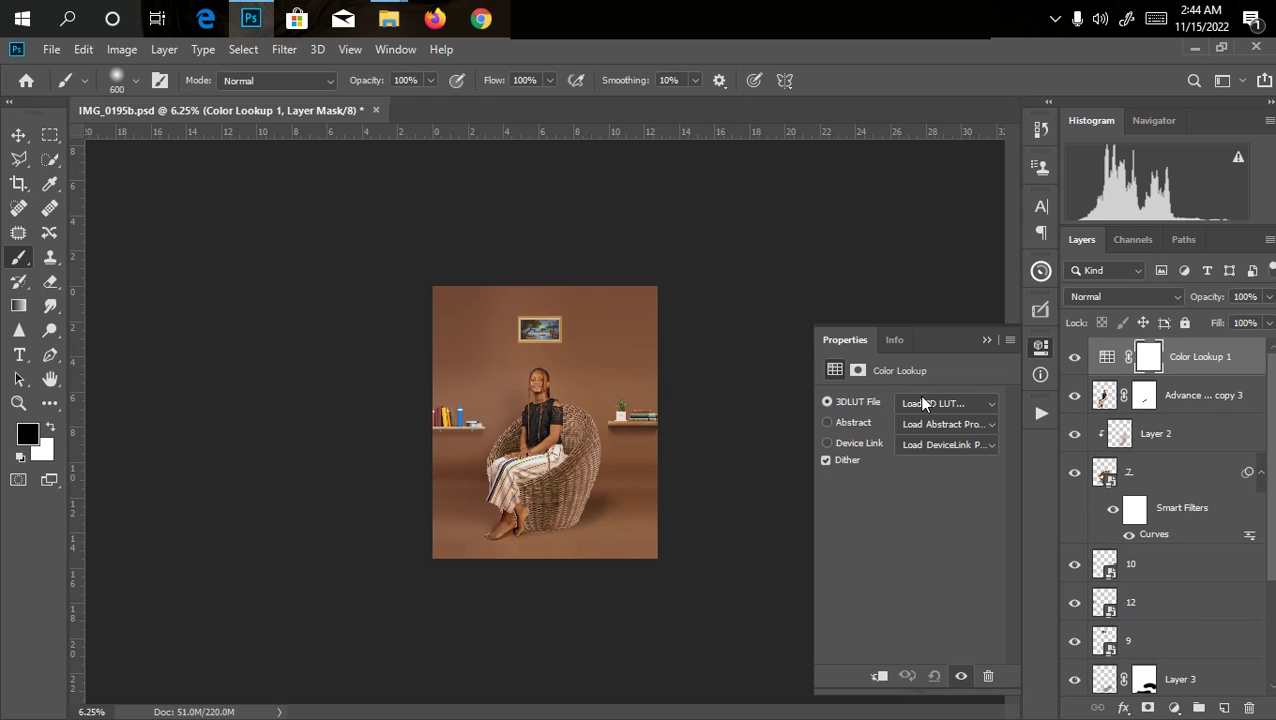
click(922, 401)
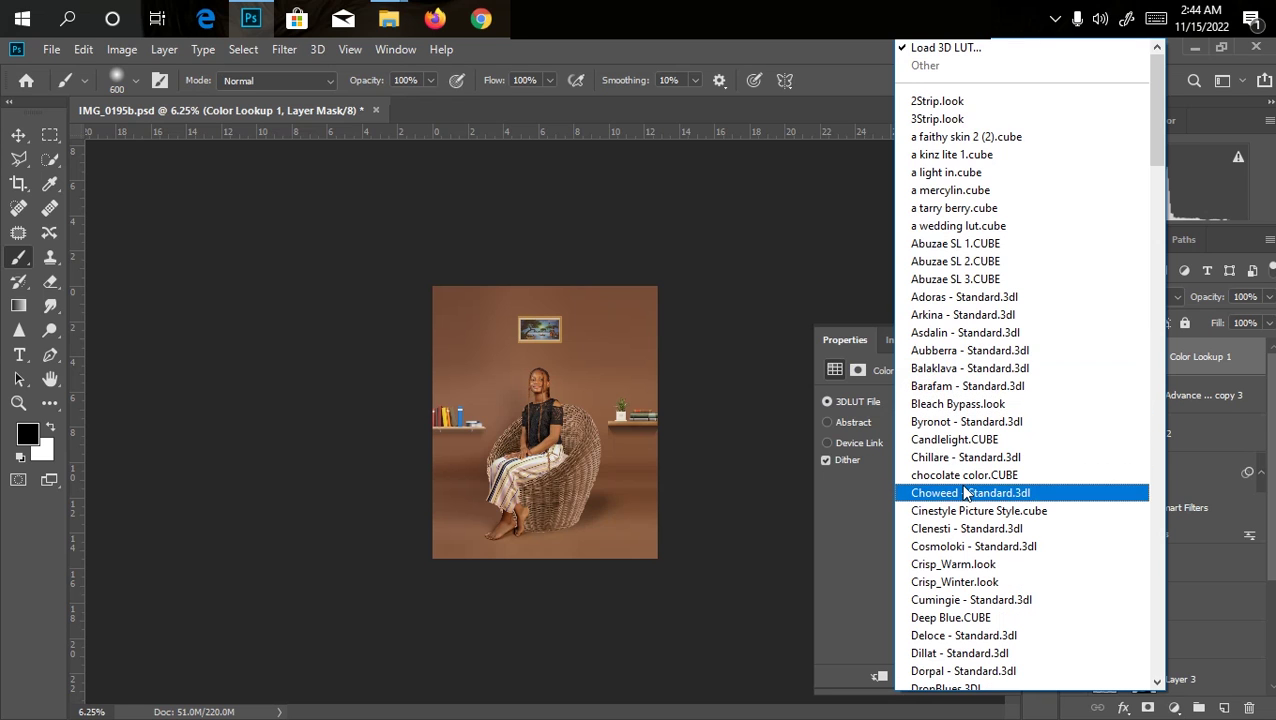
click(963, 476)
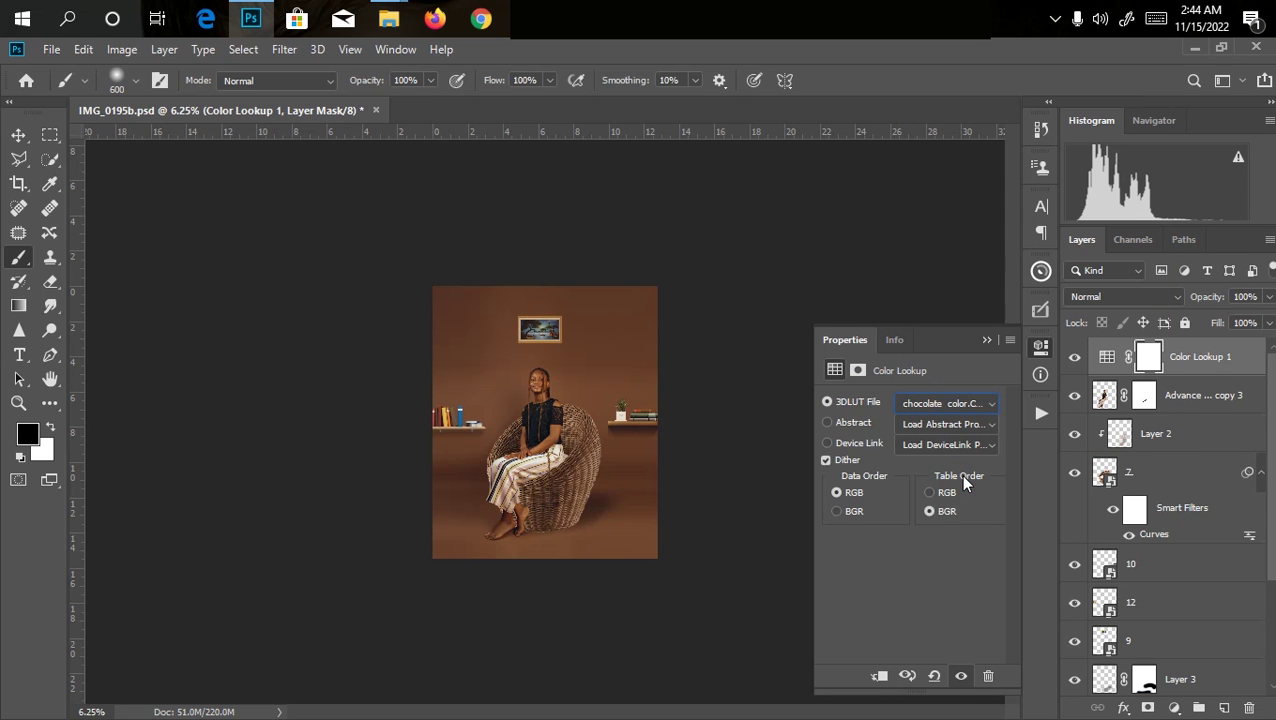
Step: Zoom in and out to inspect the chocolate-graded composition
key(ctrl+plus)
key(ctrl+plus)
key(ctrl+plus)
key(ctrl+minus)
key(ctrl+minus)
key(ctrl+minus)
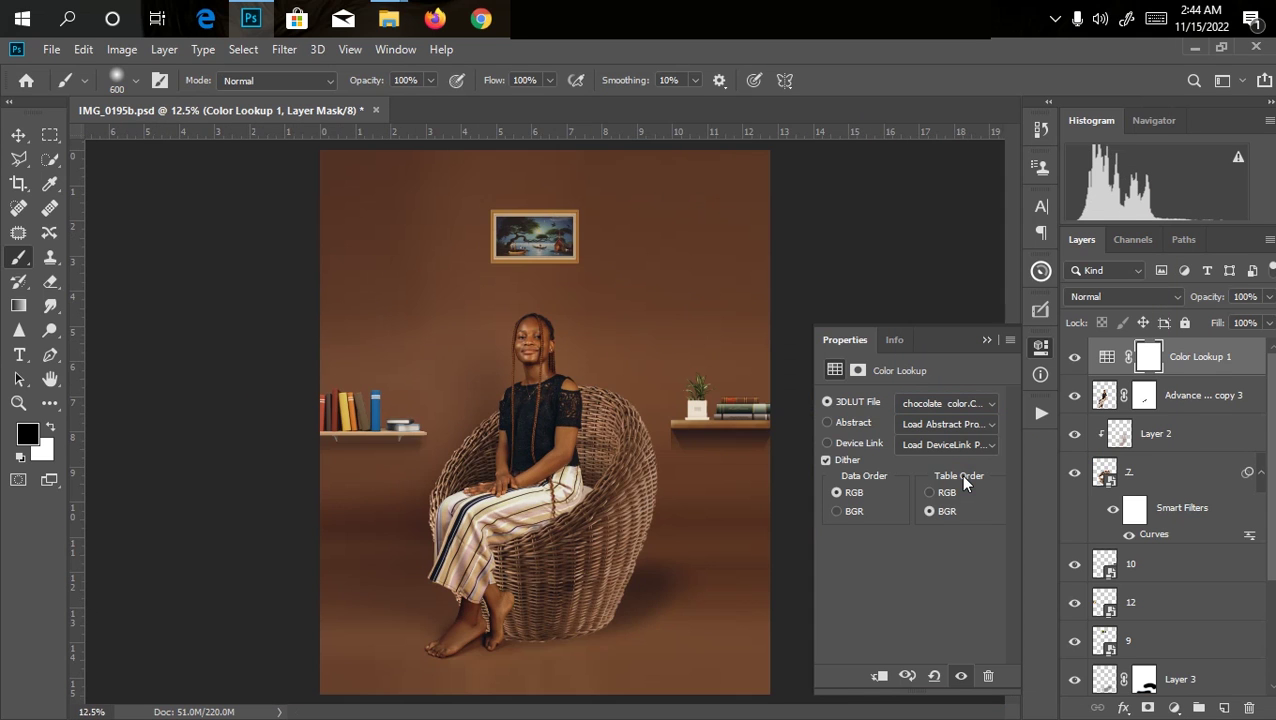
key(ctrl+plus)
key(ctrl+plus)
key(ctrl+minus)
key(ctrl+minus)
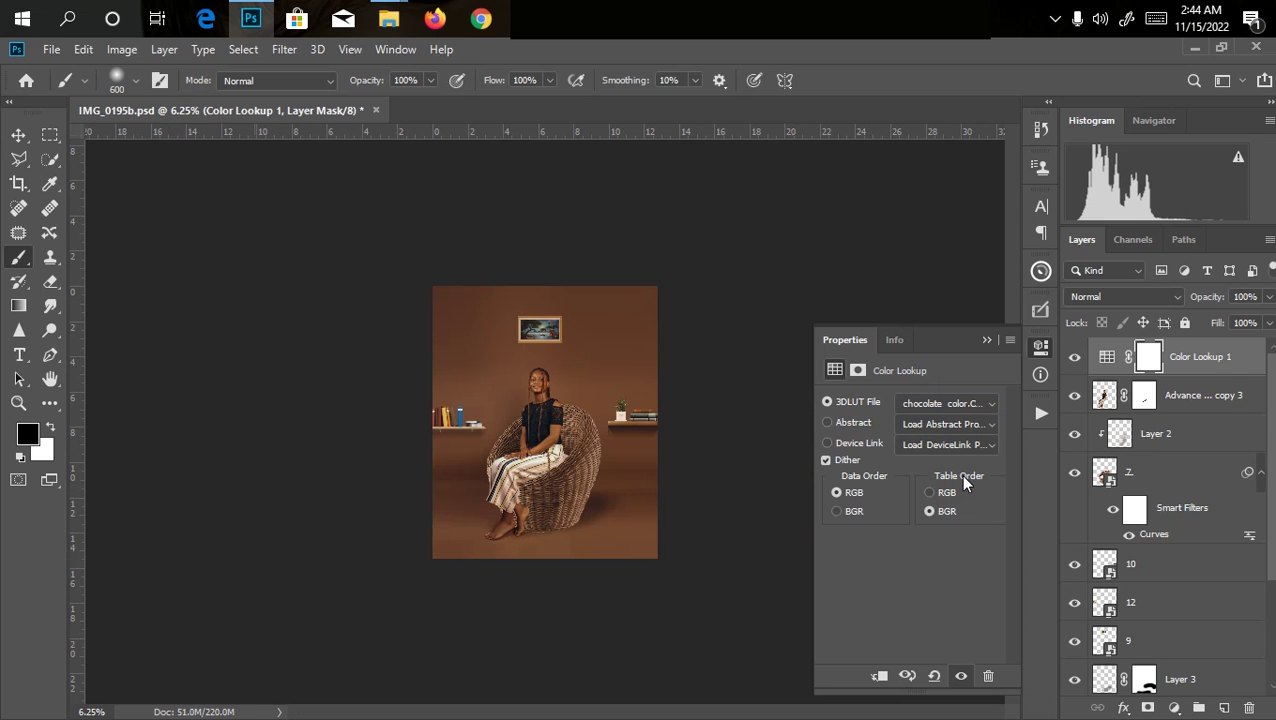
key(ctrl+plus)
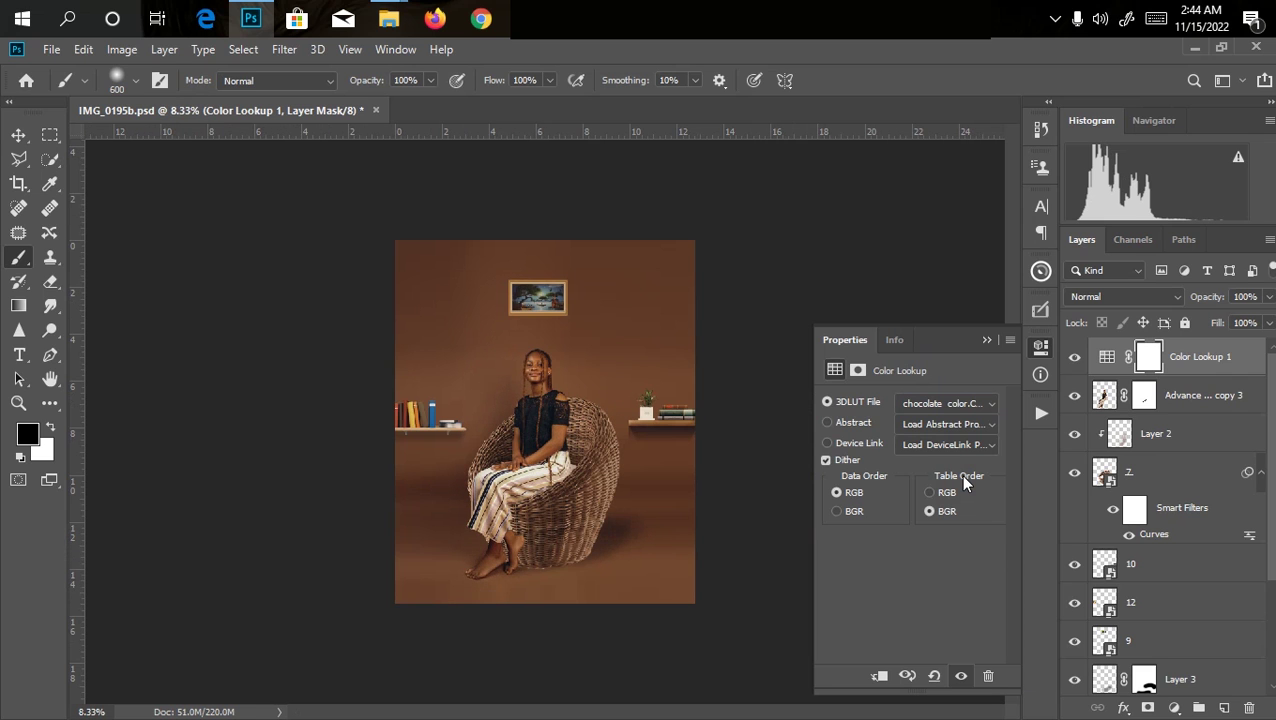
key(ctrl+plus)
key(ctrl+minus)
key(ctrl+minus)
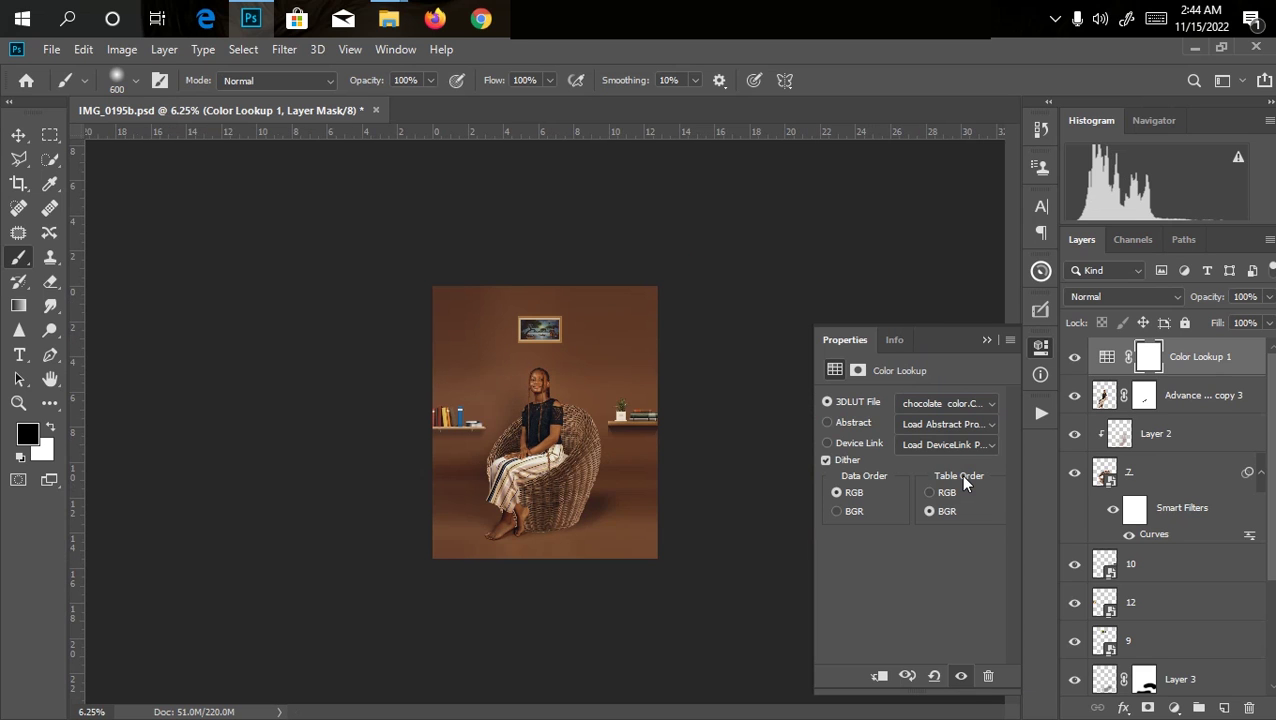
key(ctrl+plus)
key(ctrl+plus)
key(ctrl+minus)
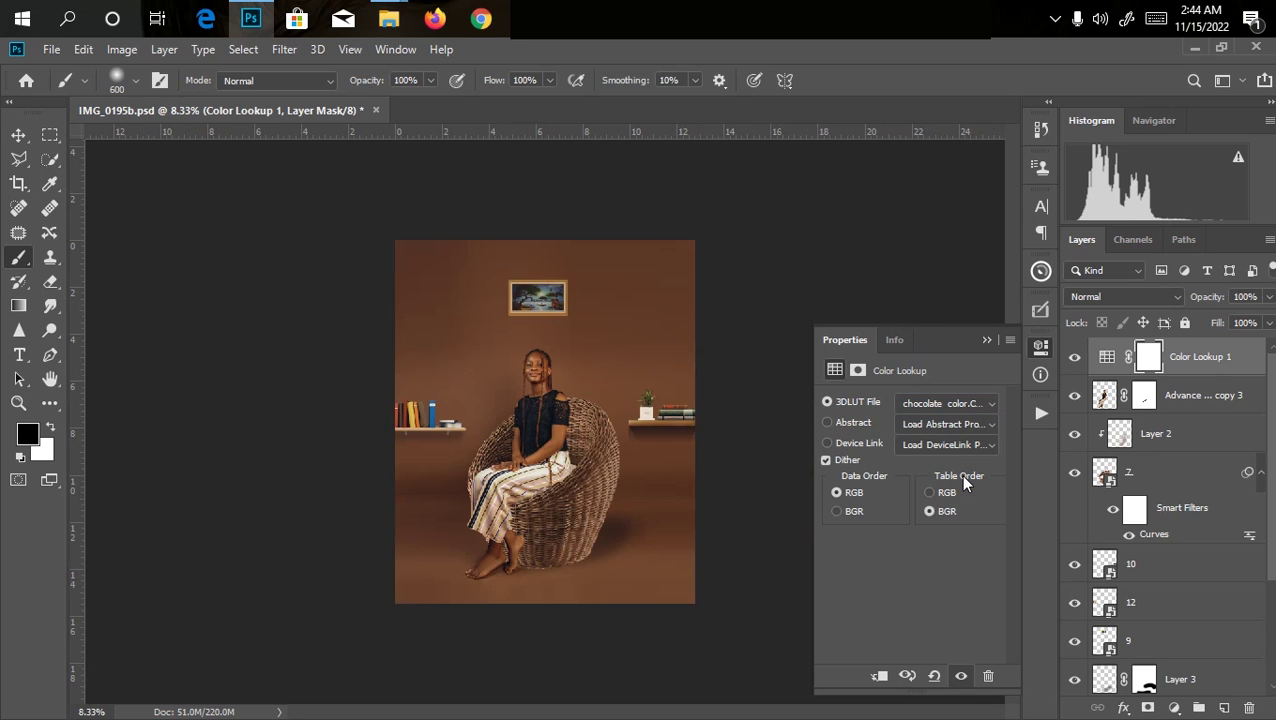
key(ctrl+minus)
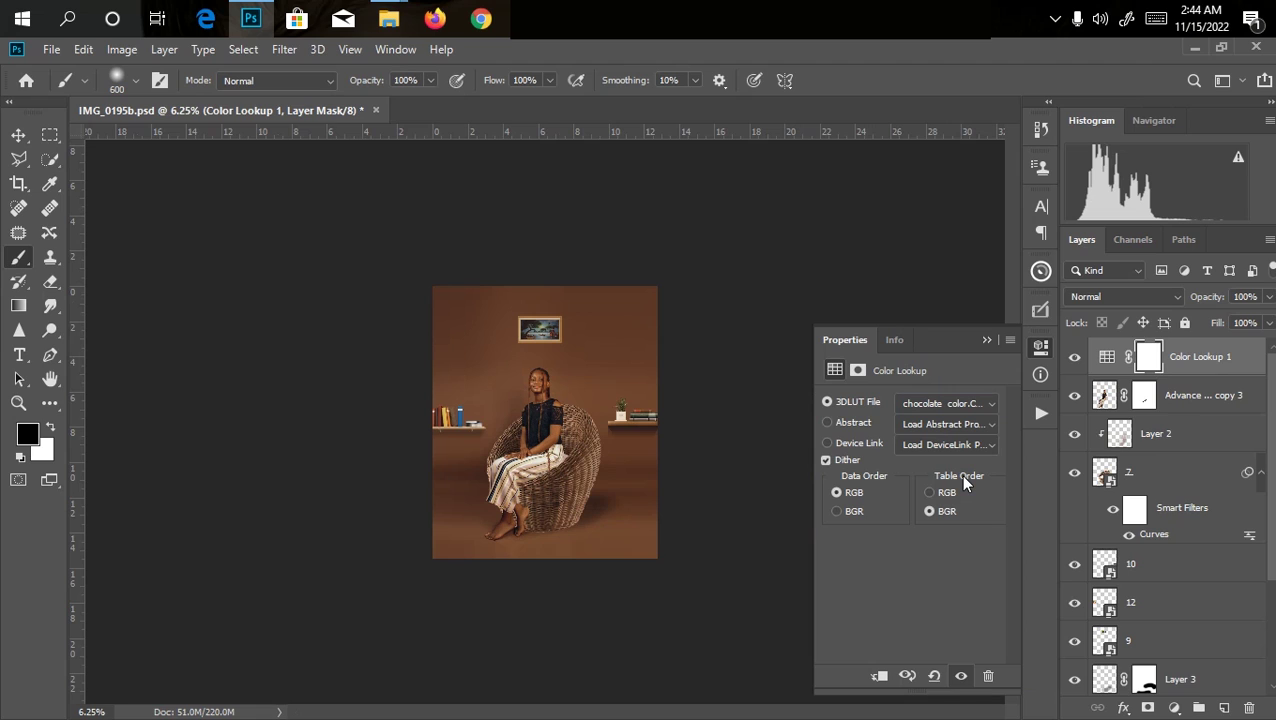